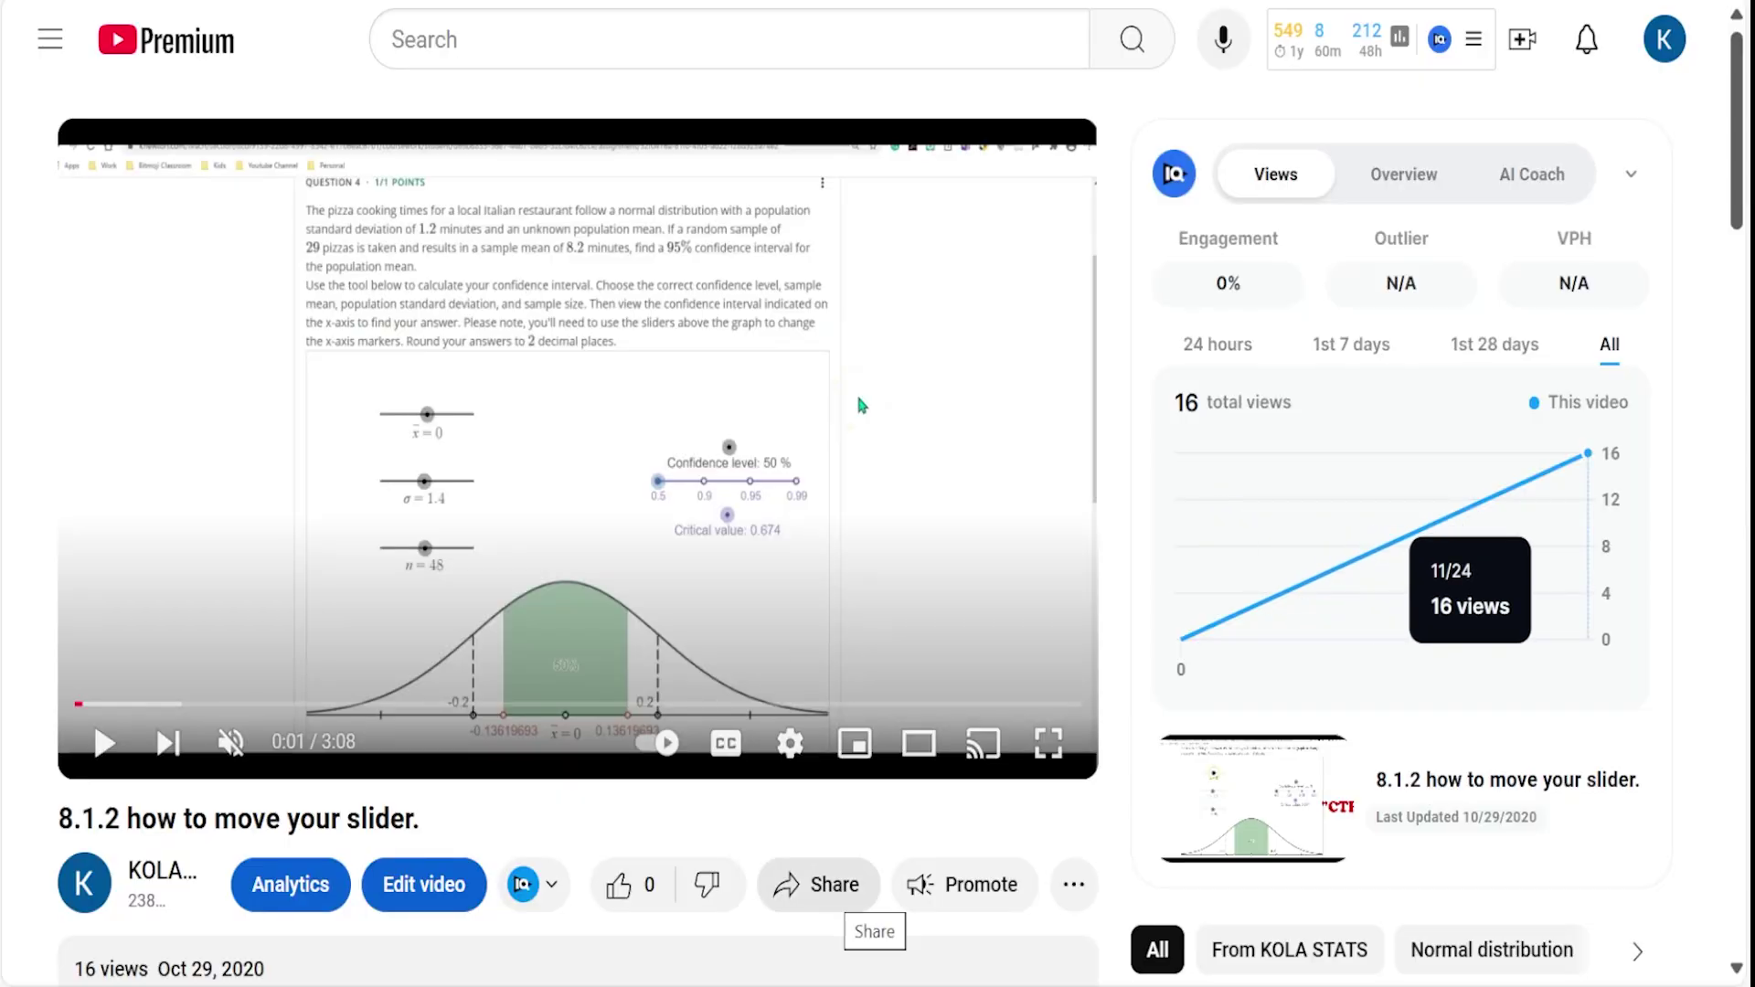
Copy the embed code of the YouTube video "8.1.2 how to move your slider."
{"action": "left_click", "coordinate": [818, 885]}
{"action": "left_click", "coordinate": [606, 480]}
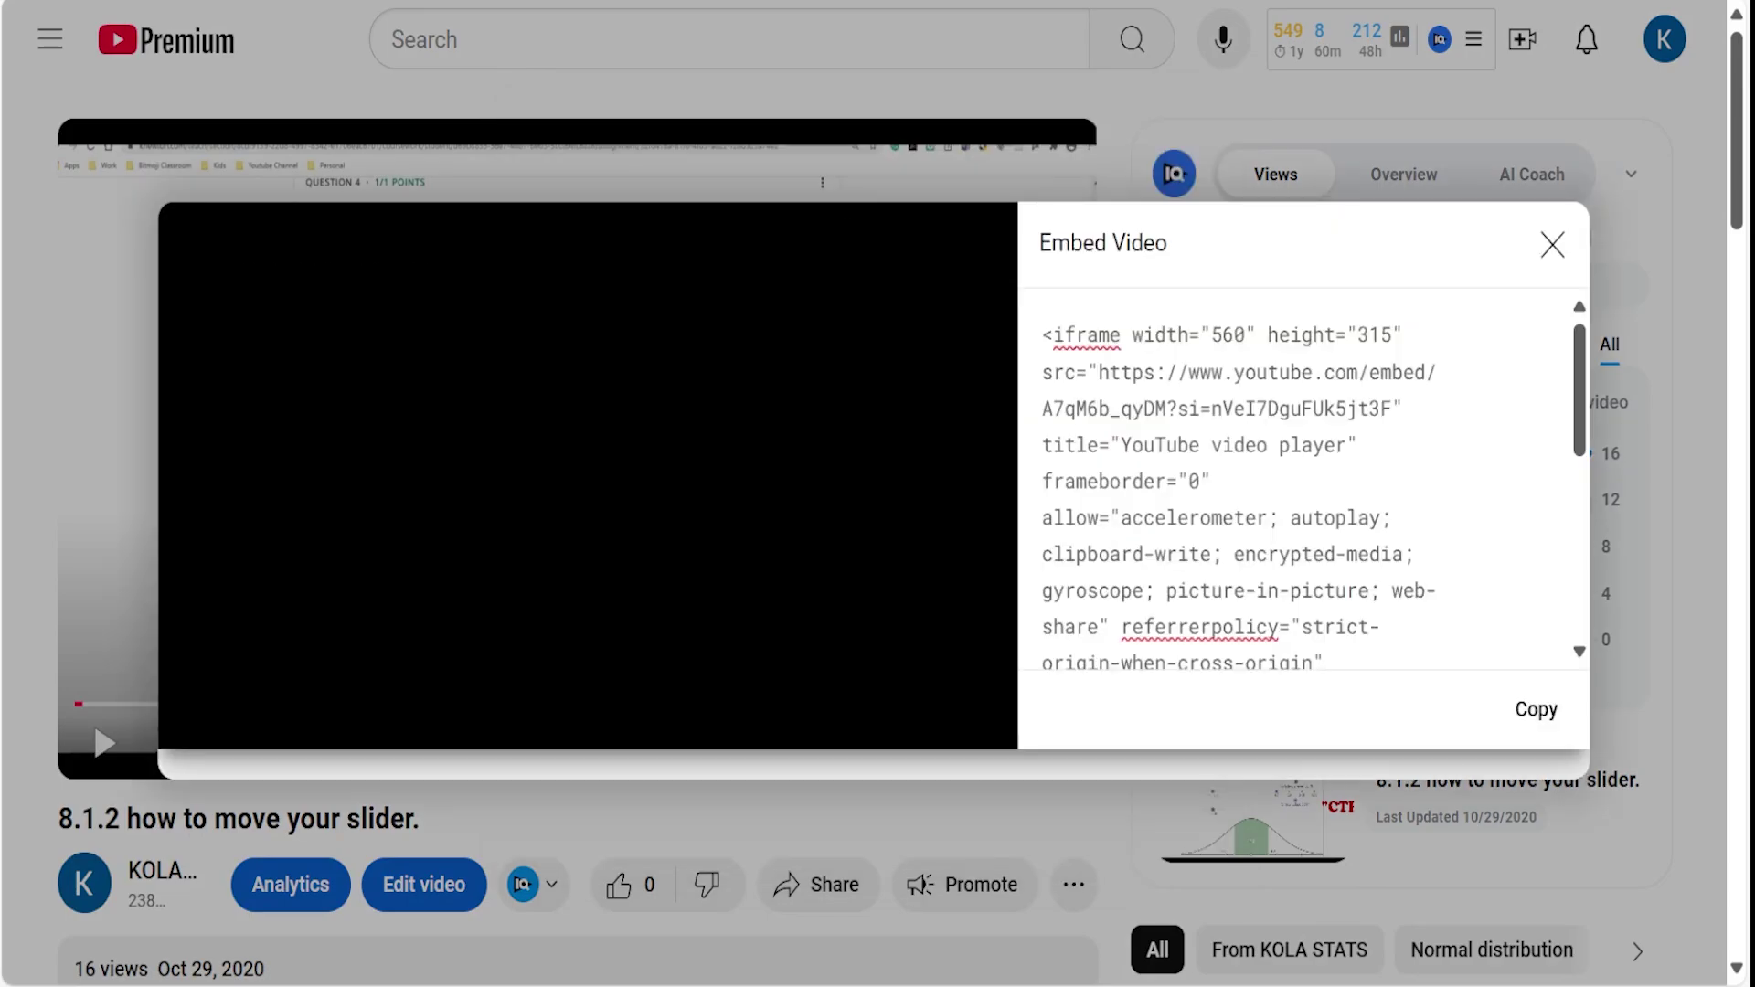
{"action": "left_click", "coordinate": [1536, 710]}
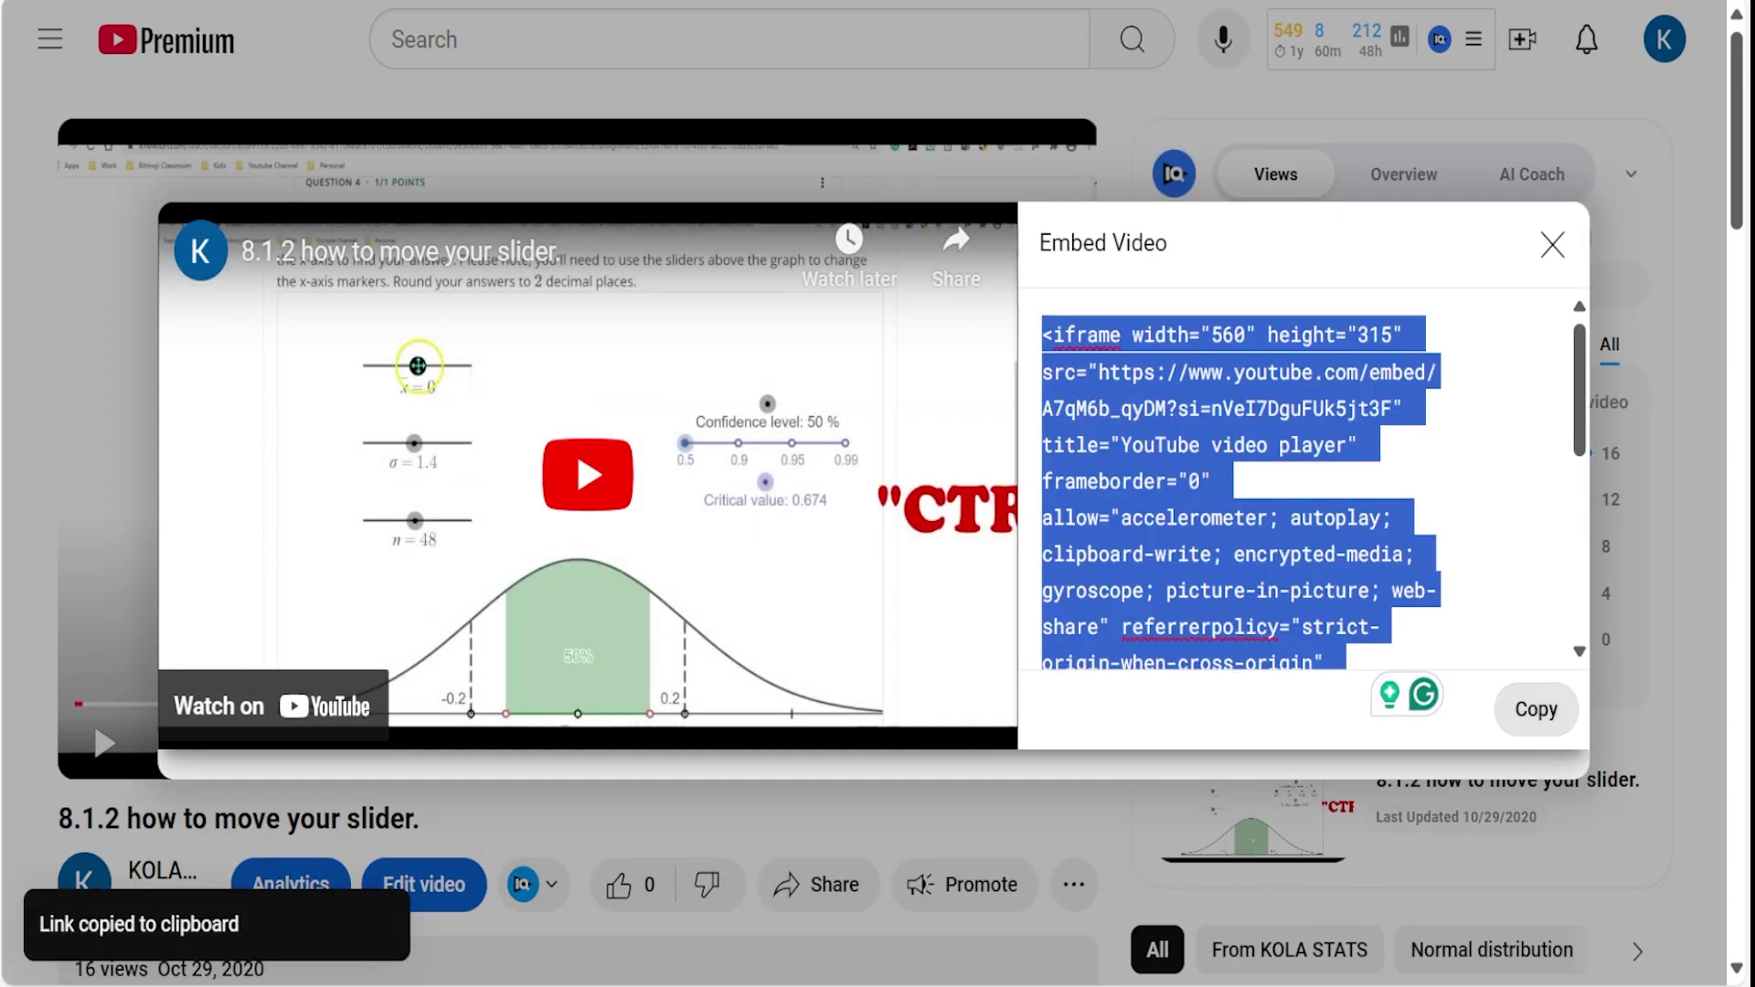
Switch to the new Canvas page, paste the embed code into its HTML source, and return to the visual editor
{"action": "mouse_move", "coordinate": [8, 90]}
{"action": "left_click", "coordinate": [92, 90]}
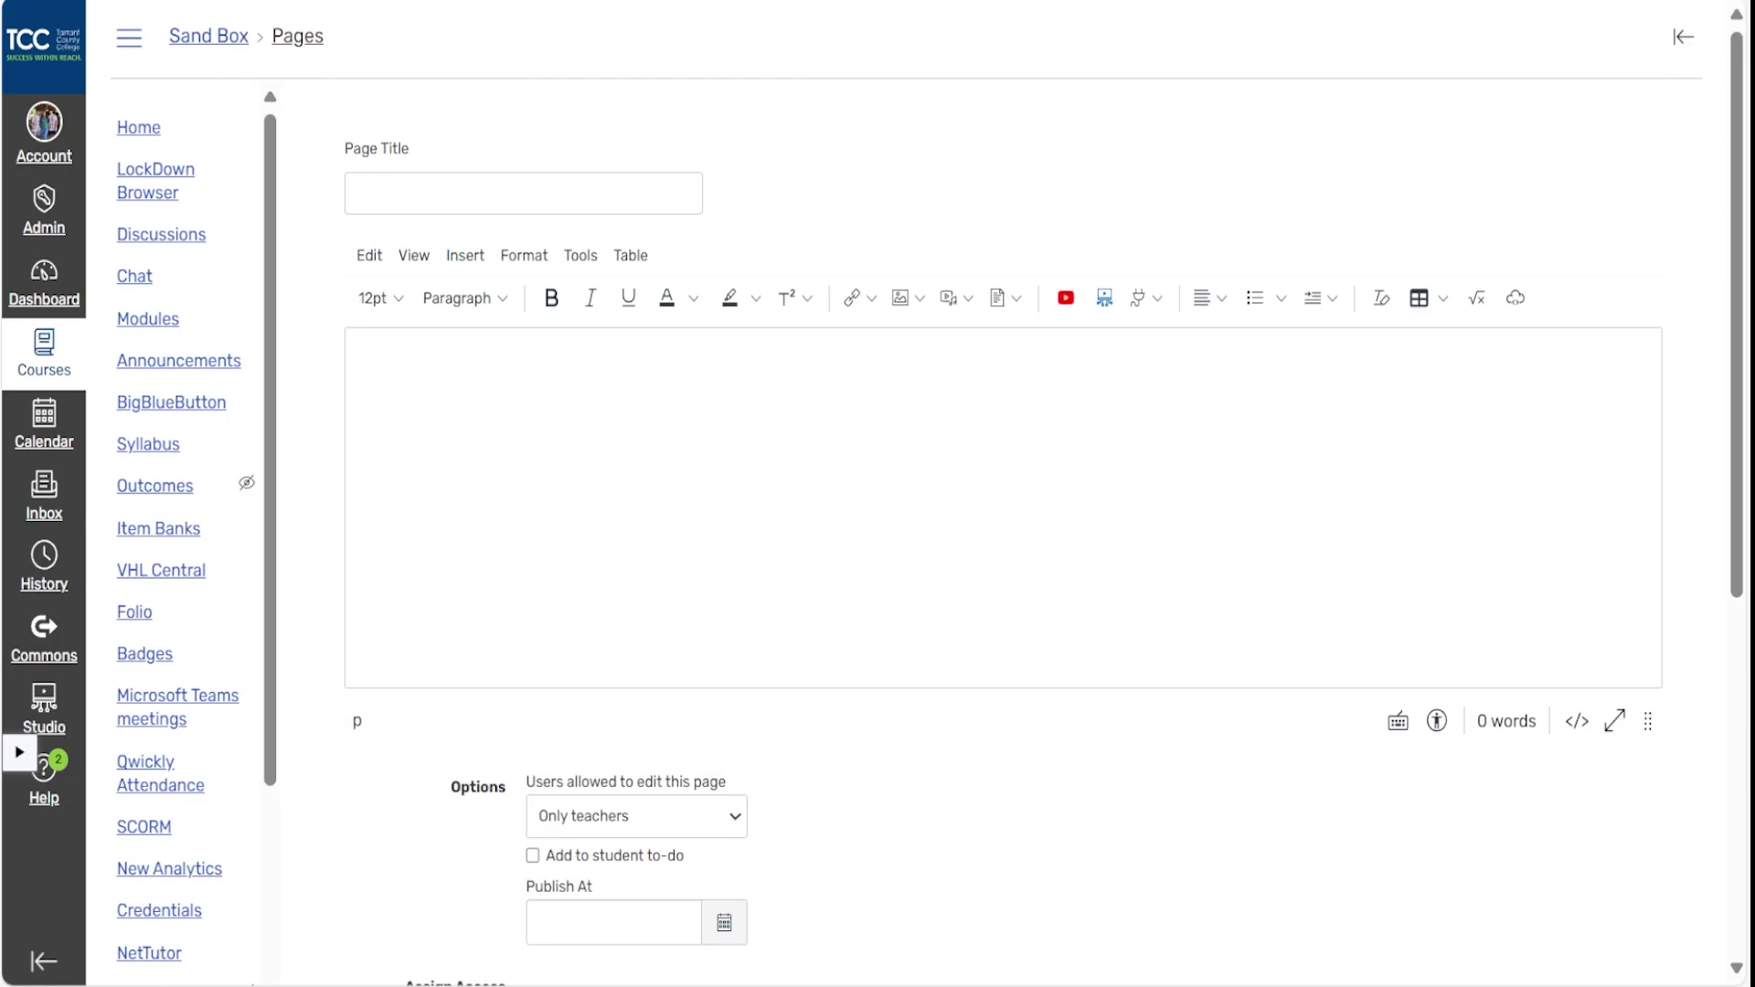
{"action": "left_click", "coordinate": [1577, 721]}
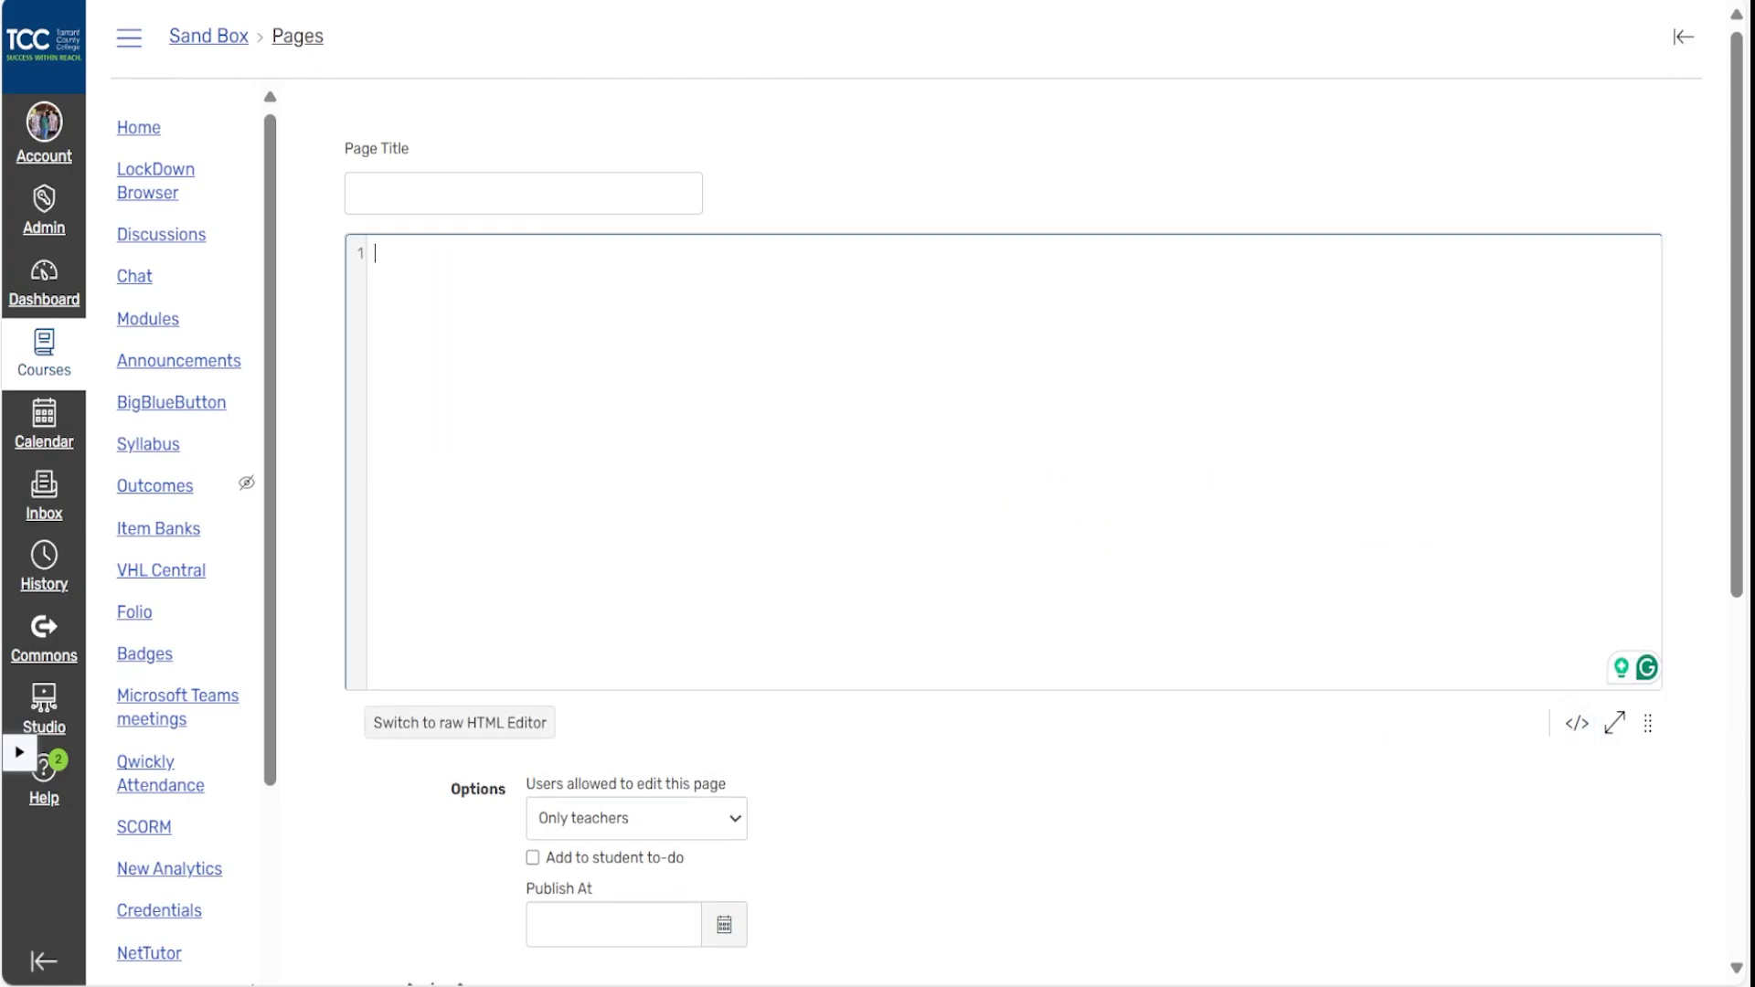
{"action": "key", "text": "ctrl+v"}
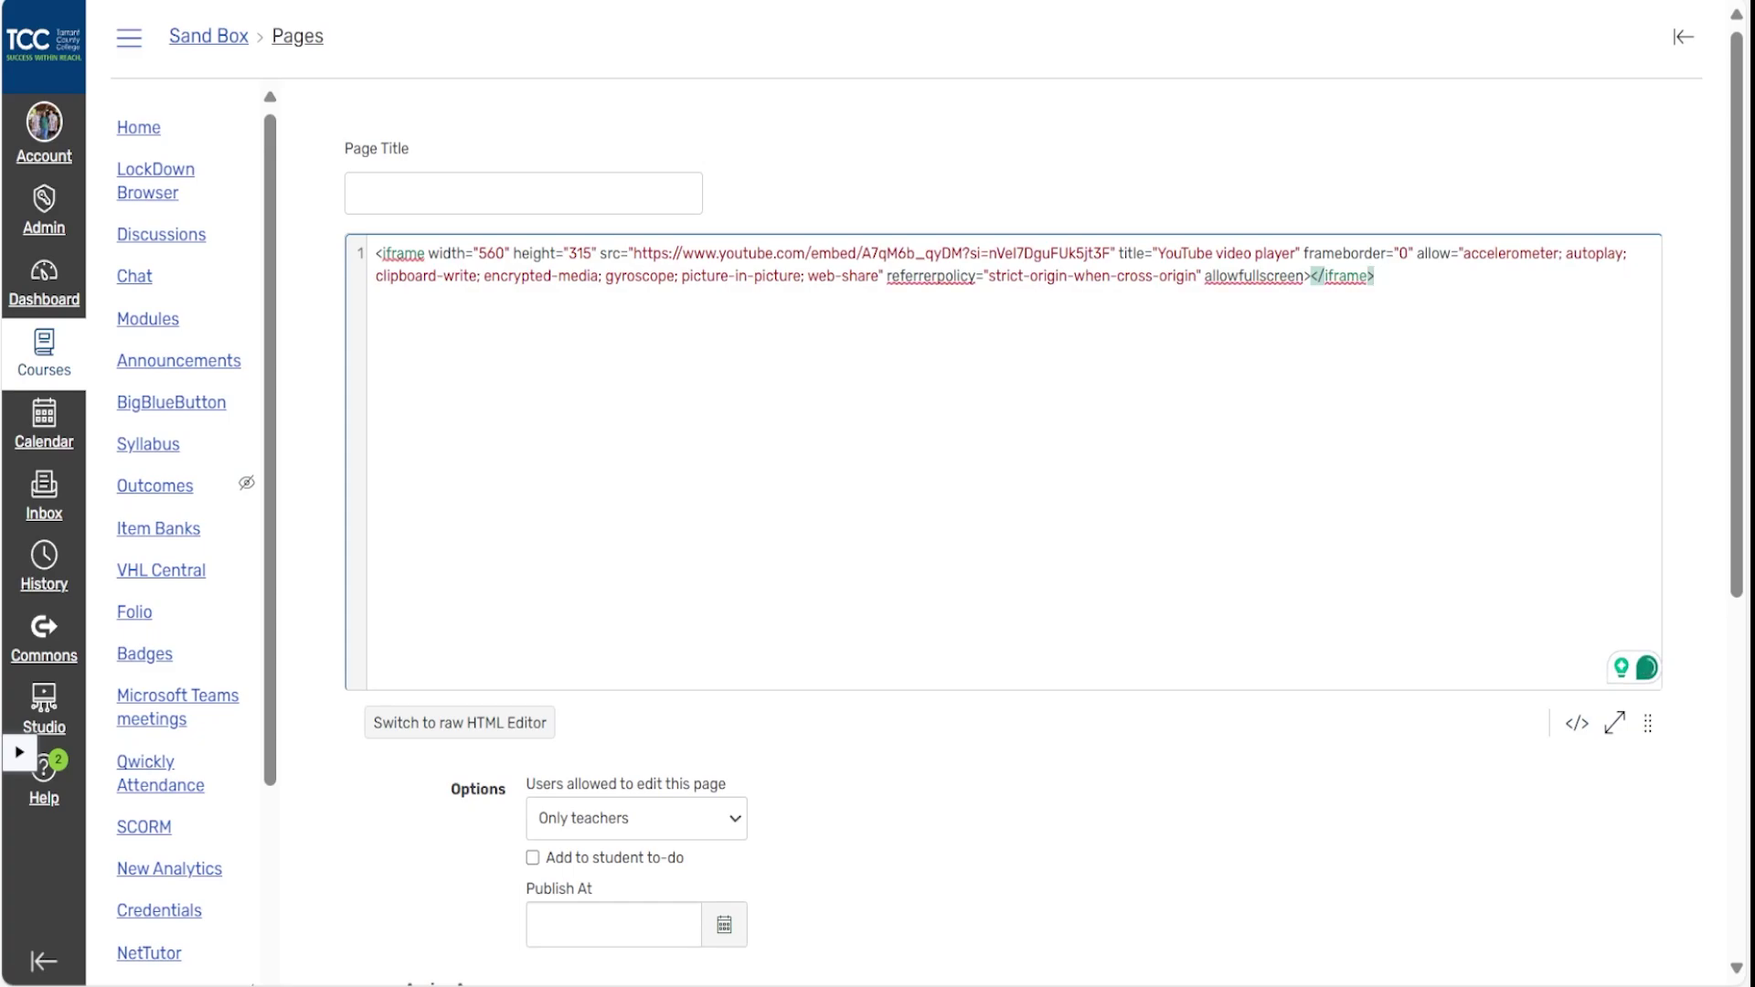
{"action": "left_click", "coordinate": [1577, 721]}
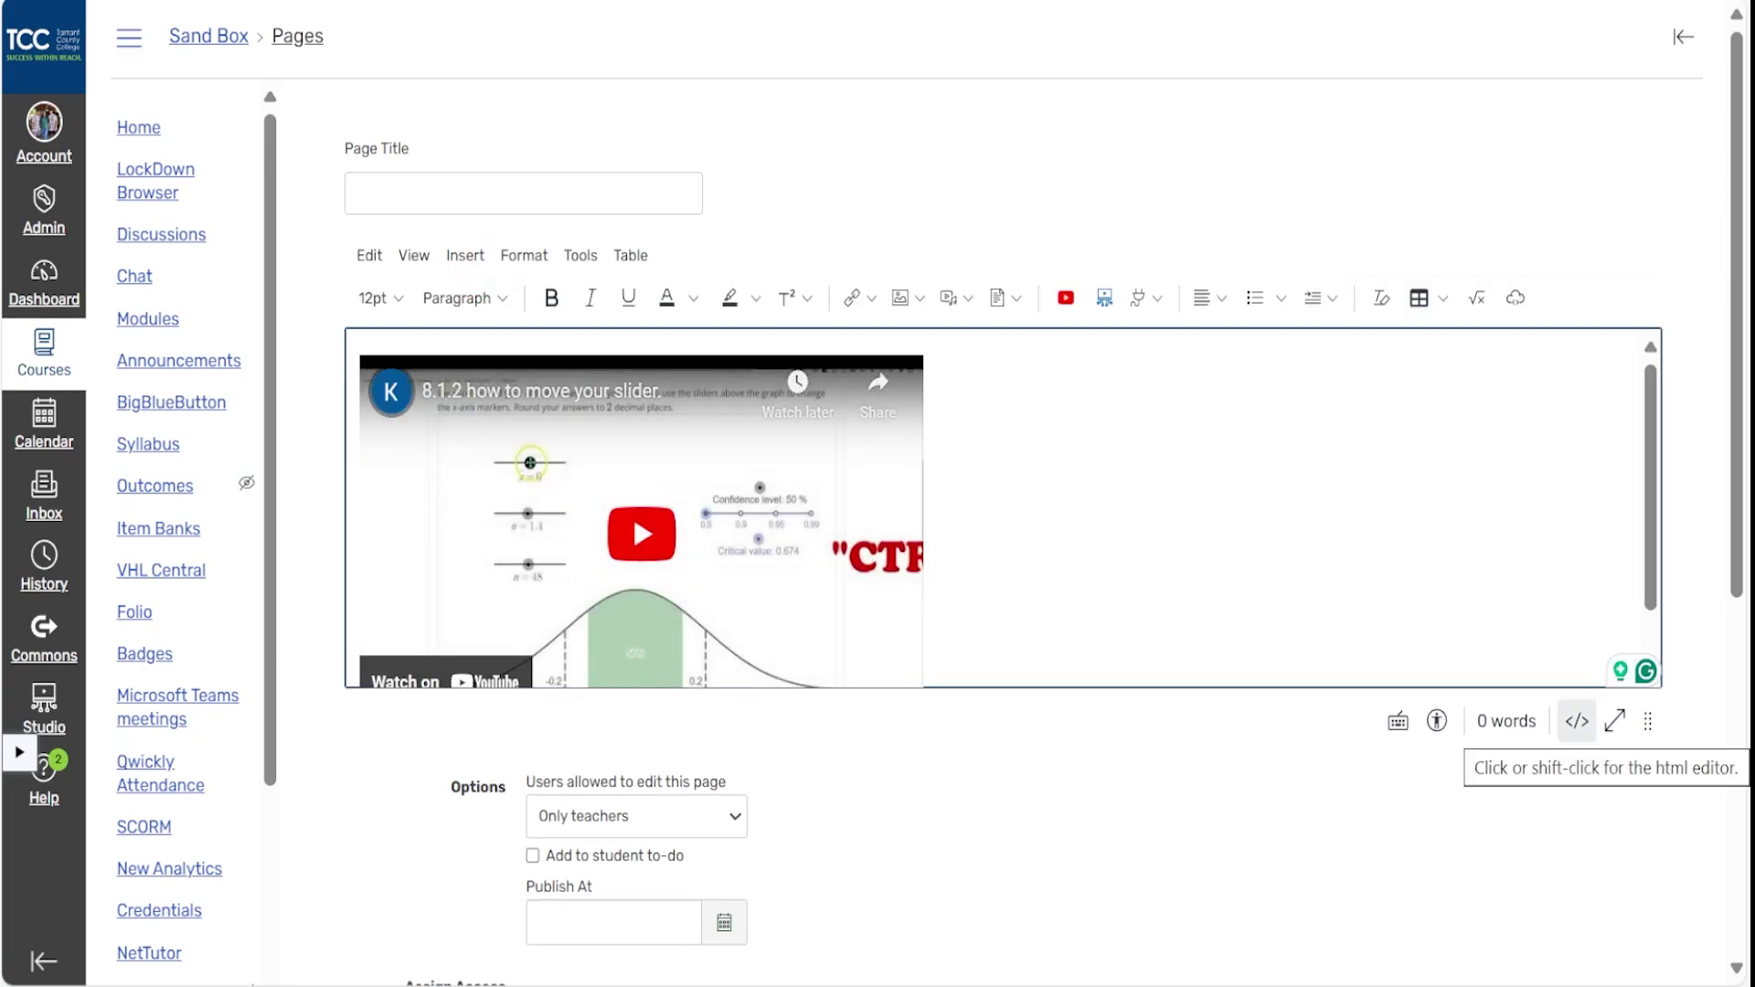
Title the page "Sample Video" and save and publish it
{"action": "left_click", "coordinate": [523, 193]}
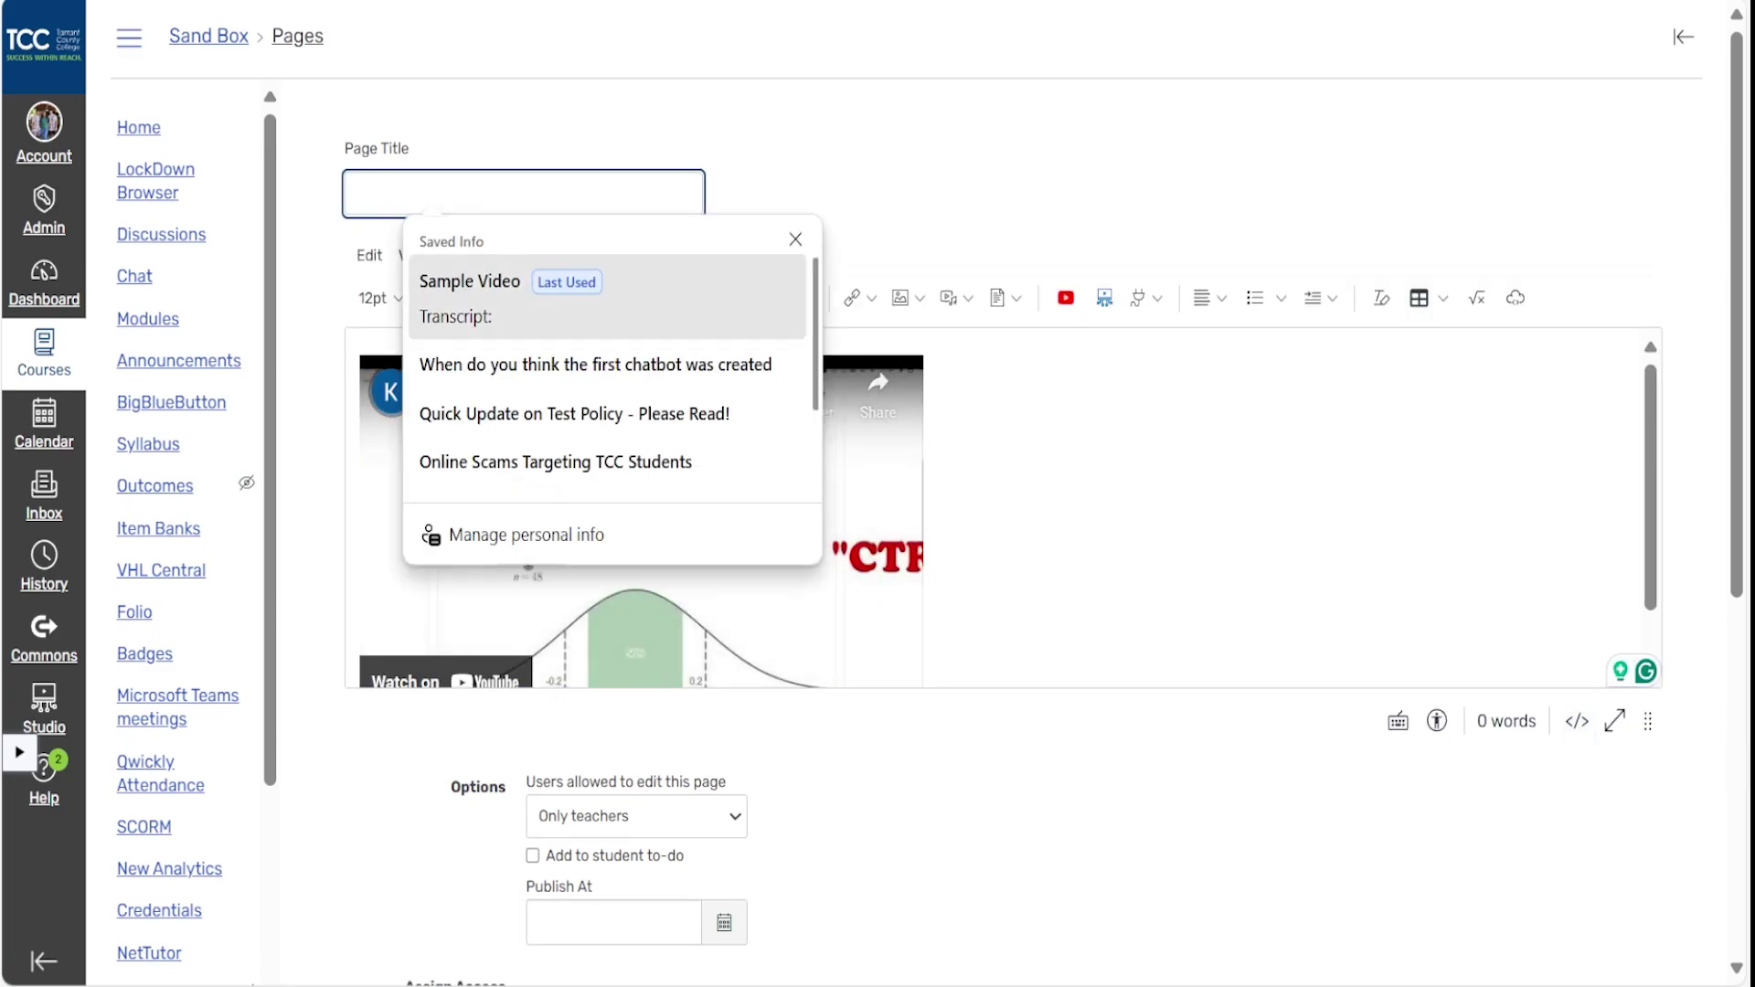
{"action": "left_click", "coordinate": [466, 299]}
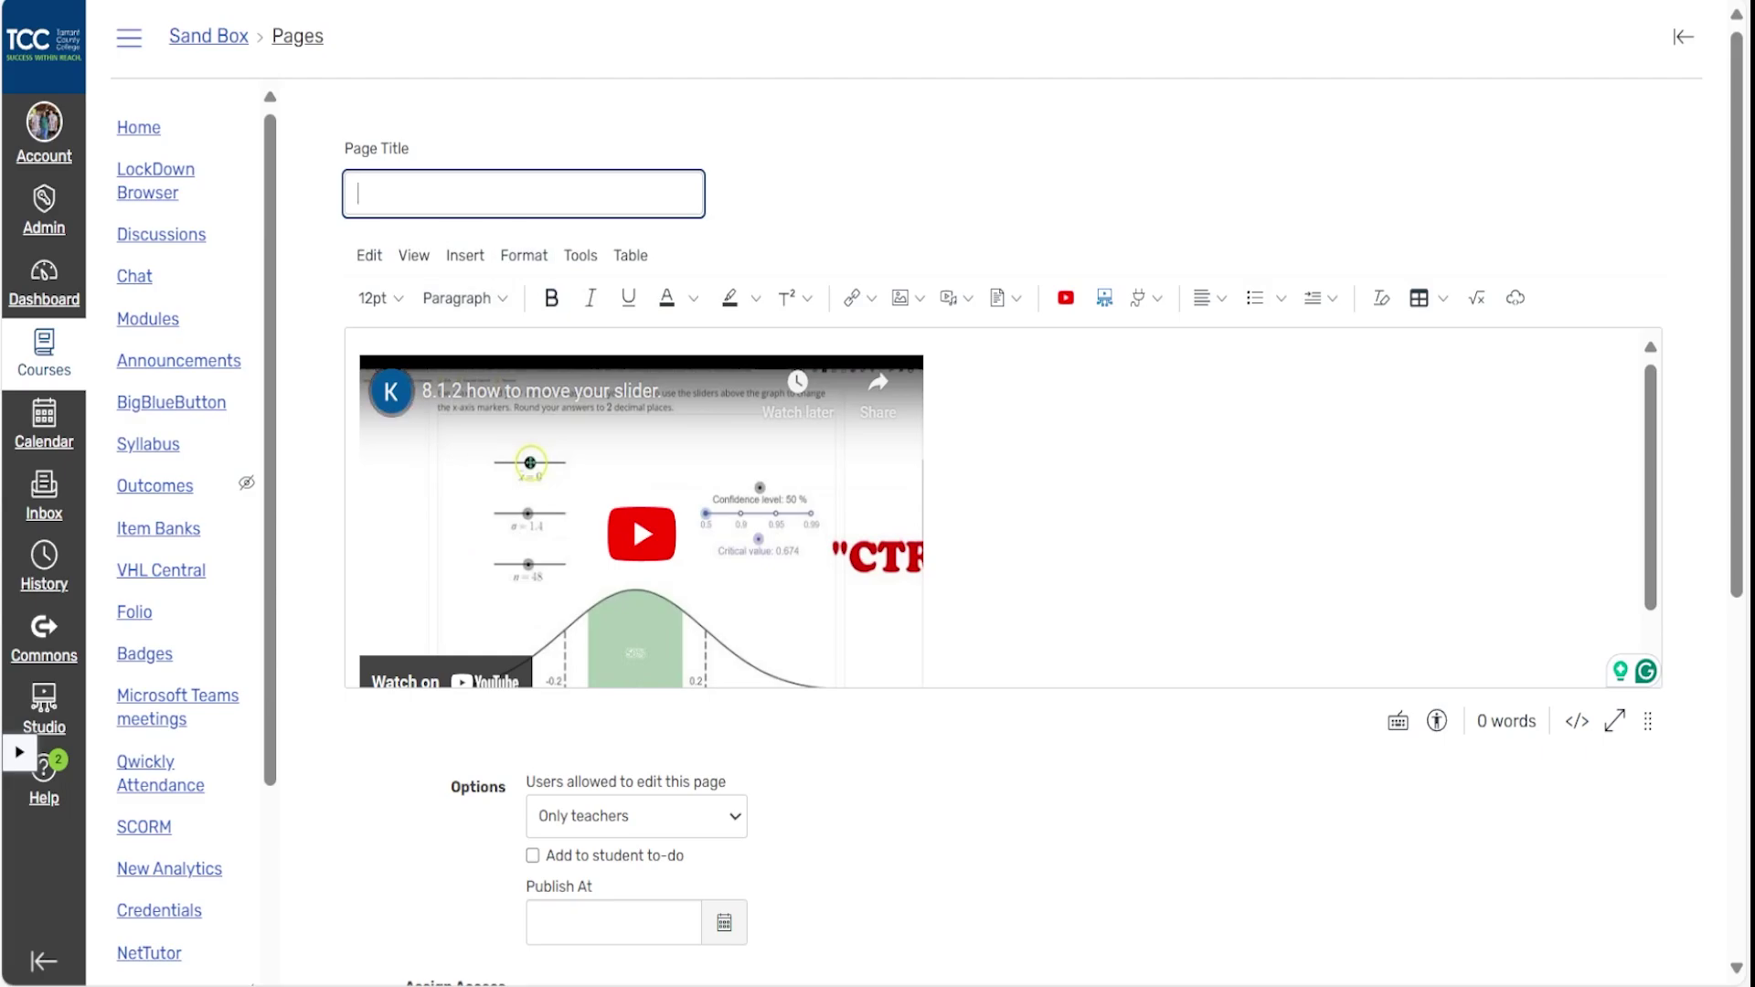
{"action": "type", "text": "Sample Video"}
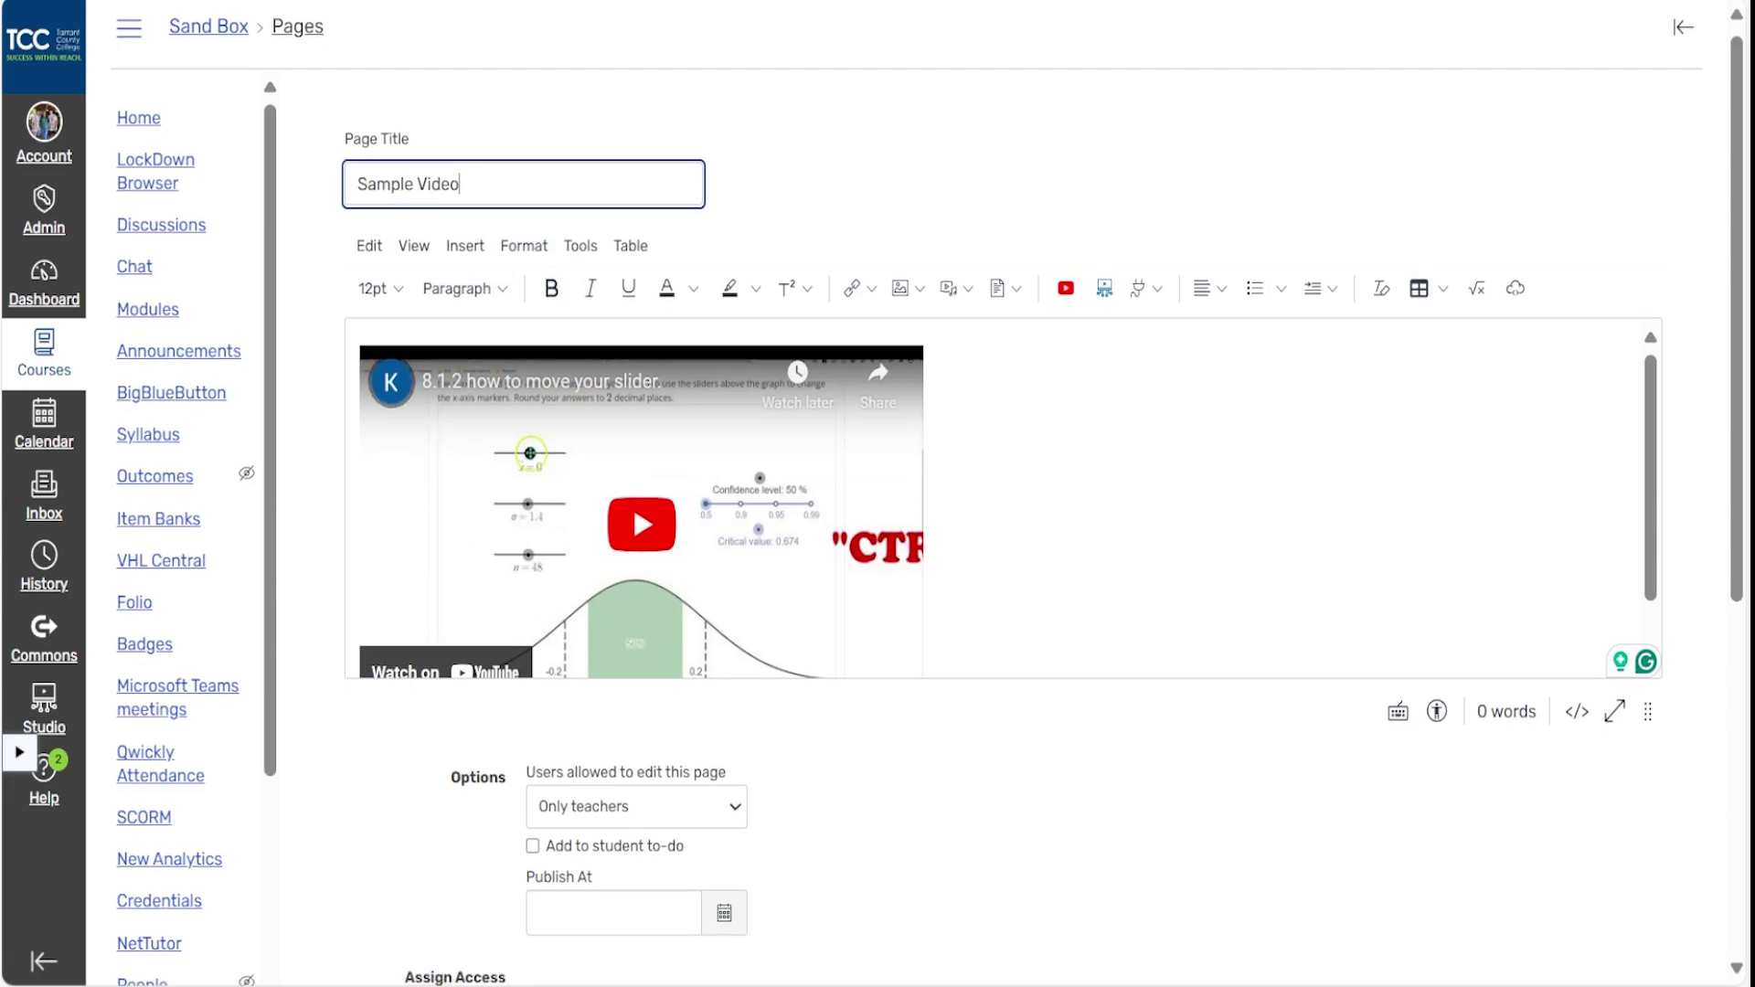
{"action": "scroll", "coordinate": [1005, 548], "scroll_direction": "down", "scroll_amount": 6}
{"action": "left_click", "coordinate": [1510, 876]}
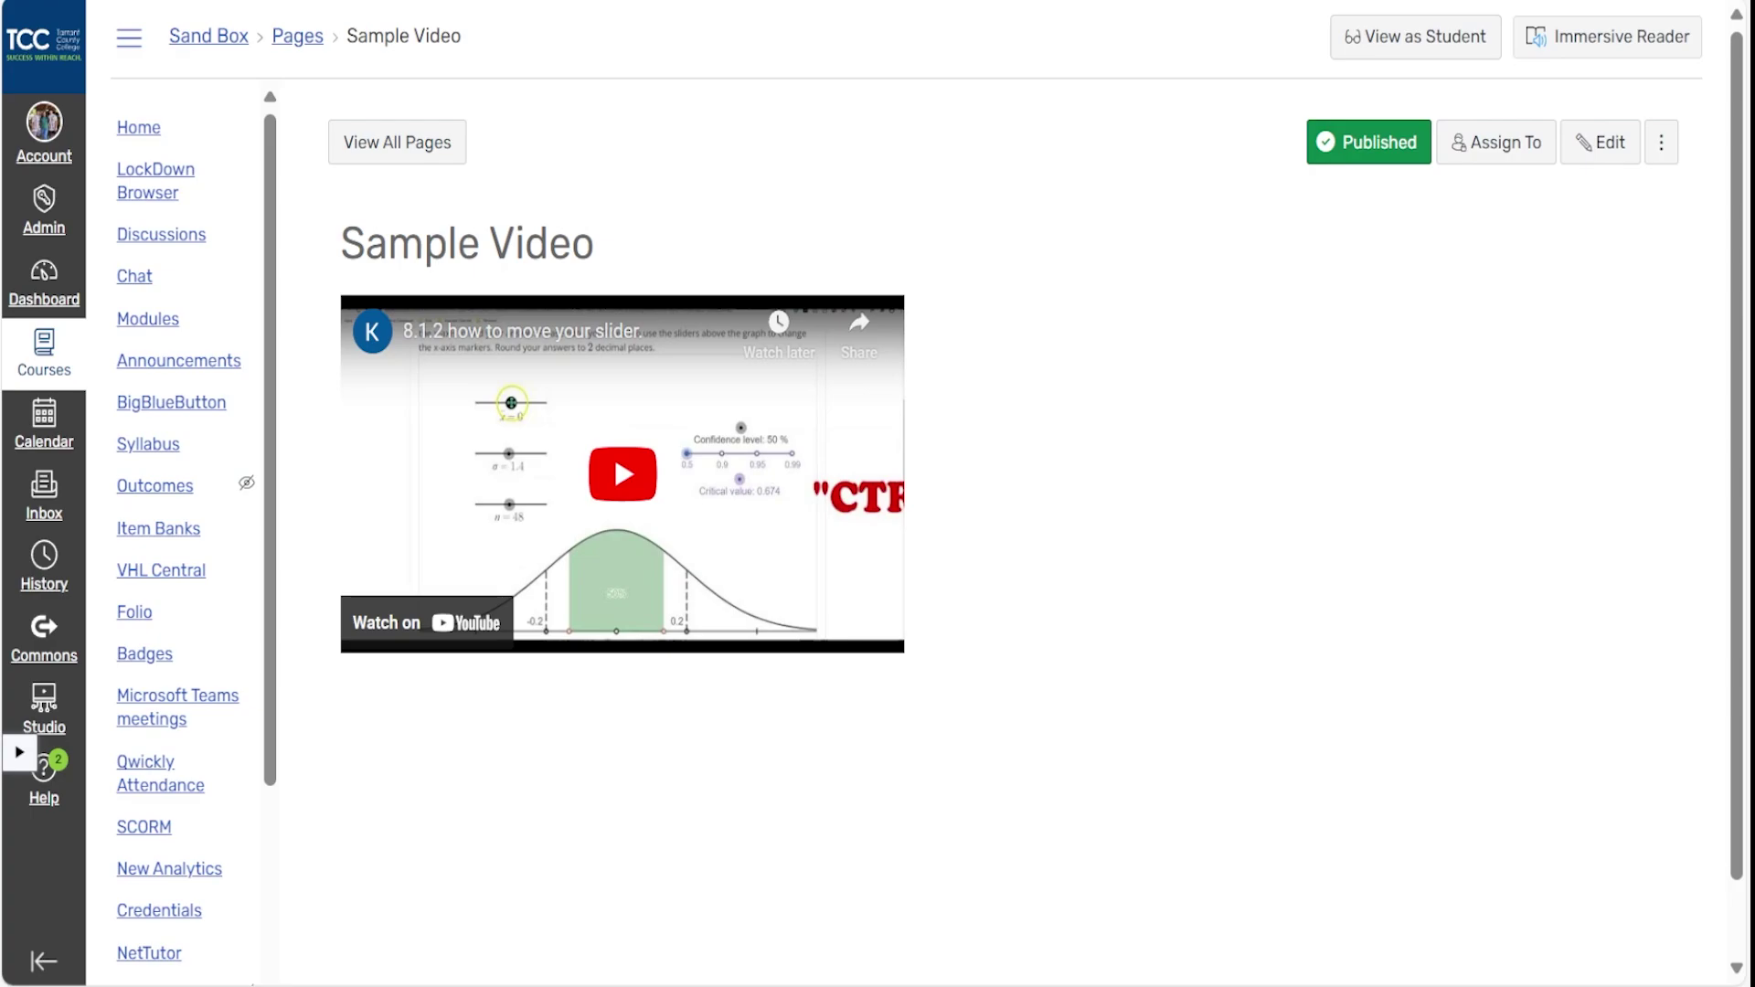
Reopen the Sample Video page for editing, and switch to YouTube to show the video's transcript
{"action": "left_click", "coordinate": [1601, 141]}
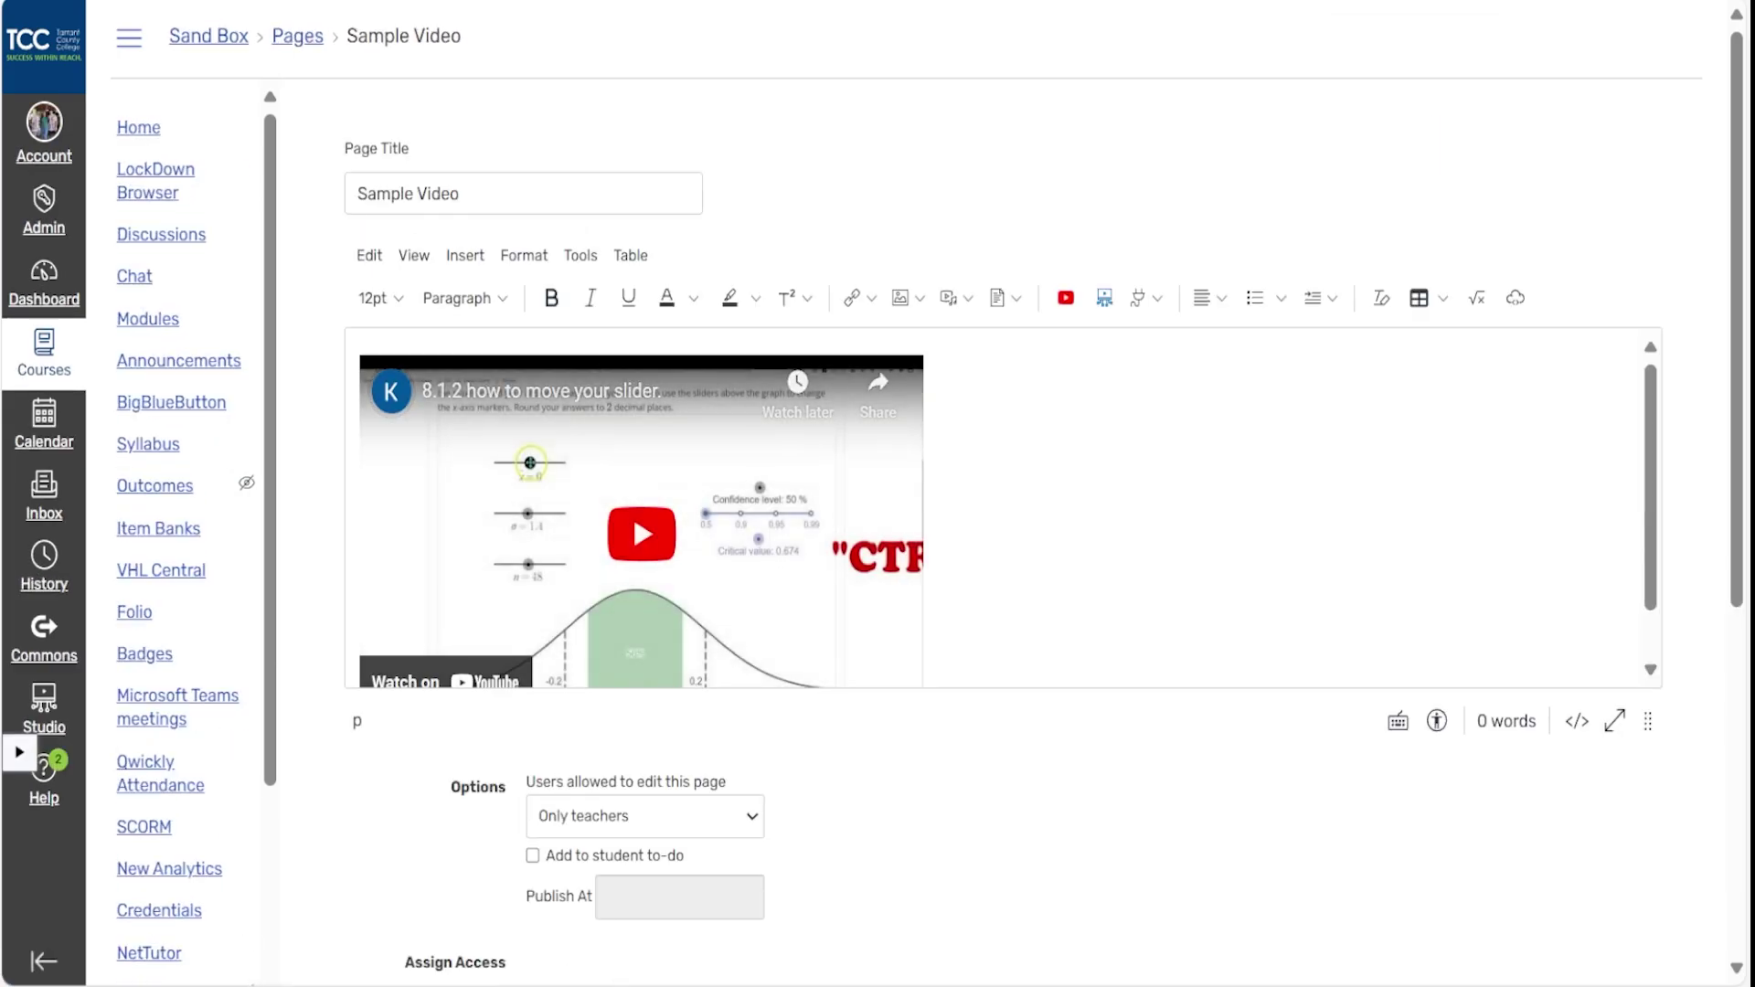
{"action": "left_click", "coordinate": [118, 235]}
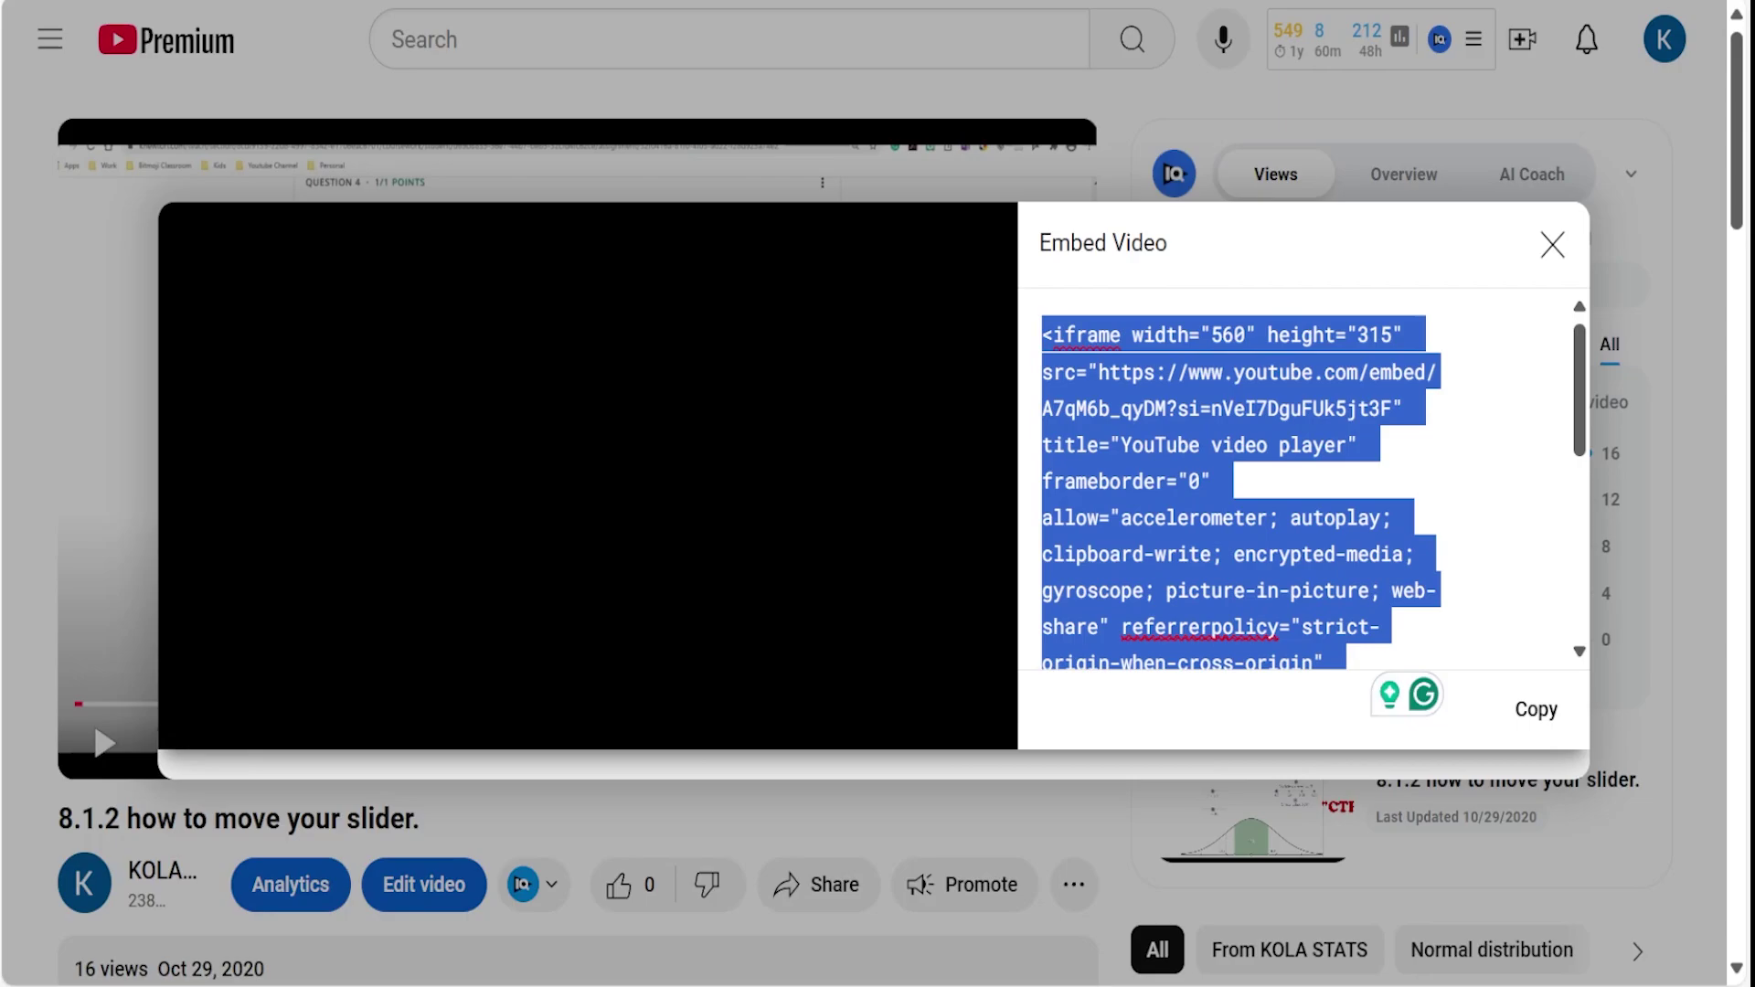
{"action": "key", "text": "Escape"}
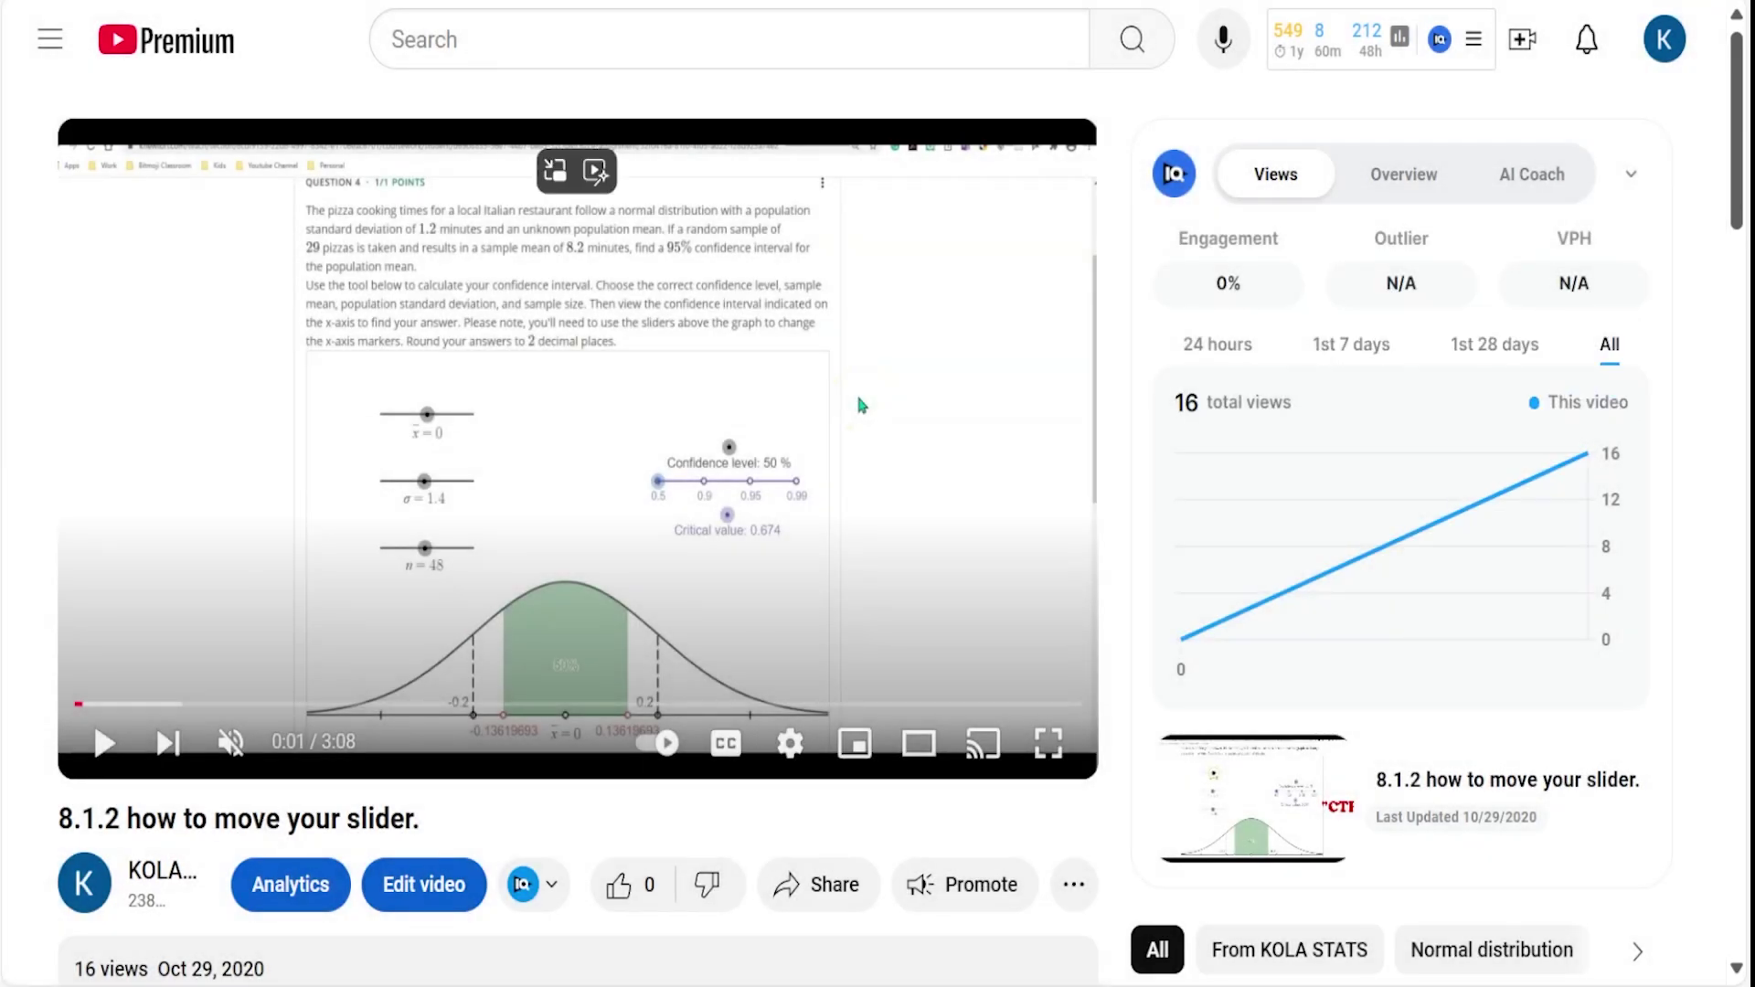
{"action": "scroll", "coordinate": [860, 101], "scroll_direction": "down", "scroll_amount": 3}
{"action": "scroll", "coordinate": [859, 101], "scroll_direction": "down", "scroll_amount": 2}
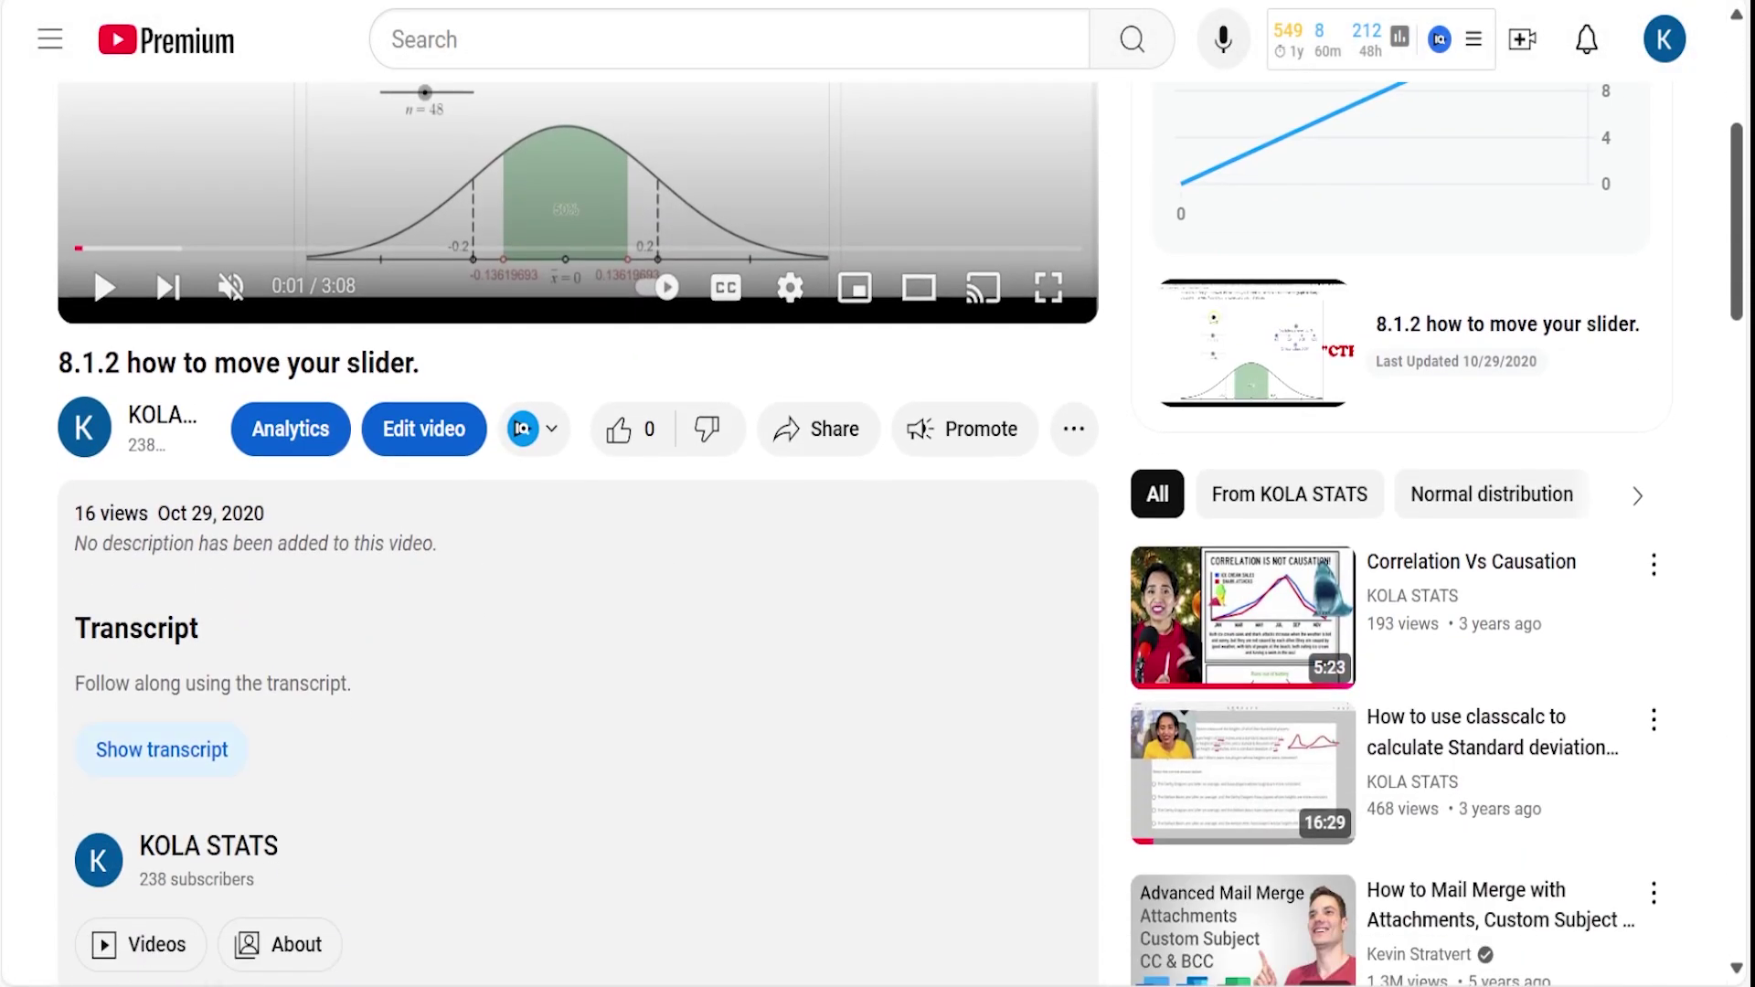
{"action": "left_click", "coordinate": [162, 749]}
Look through the video's transcript and turn off its timestamps
{"action": "scroll", "coordinate": [162, 749], "scroll_direction": "down", "scroll_amount": 2}
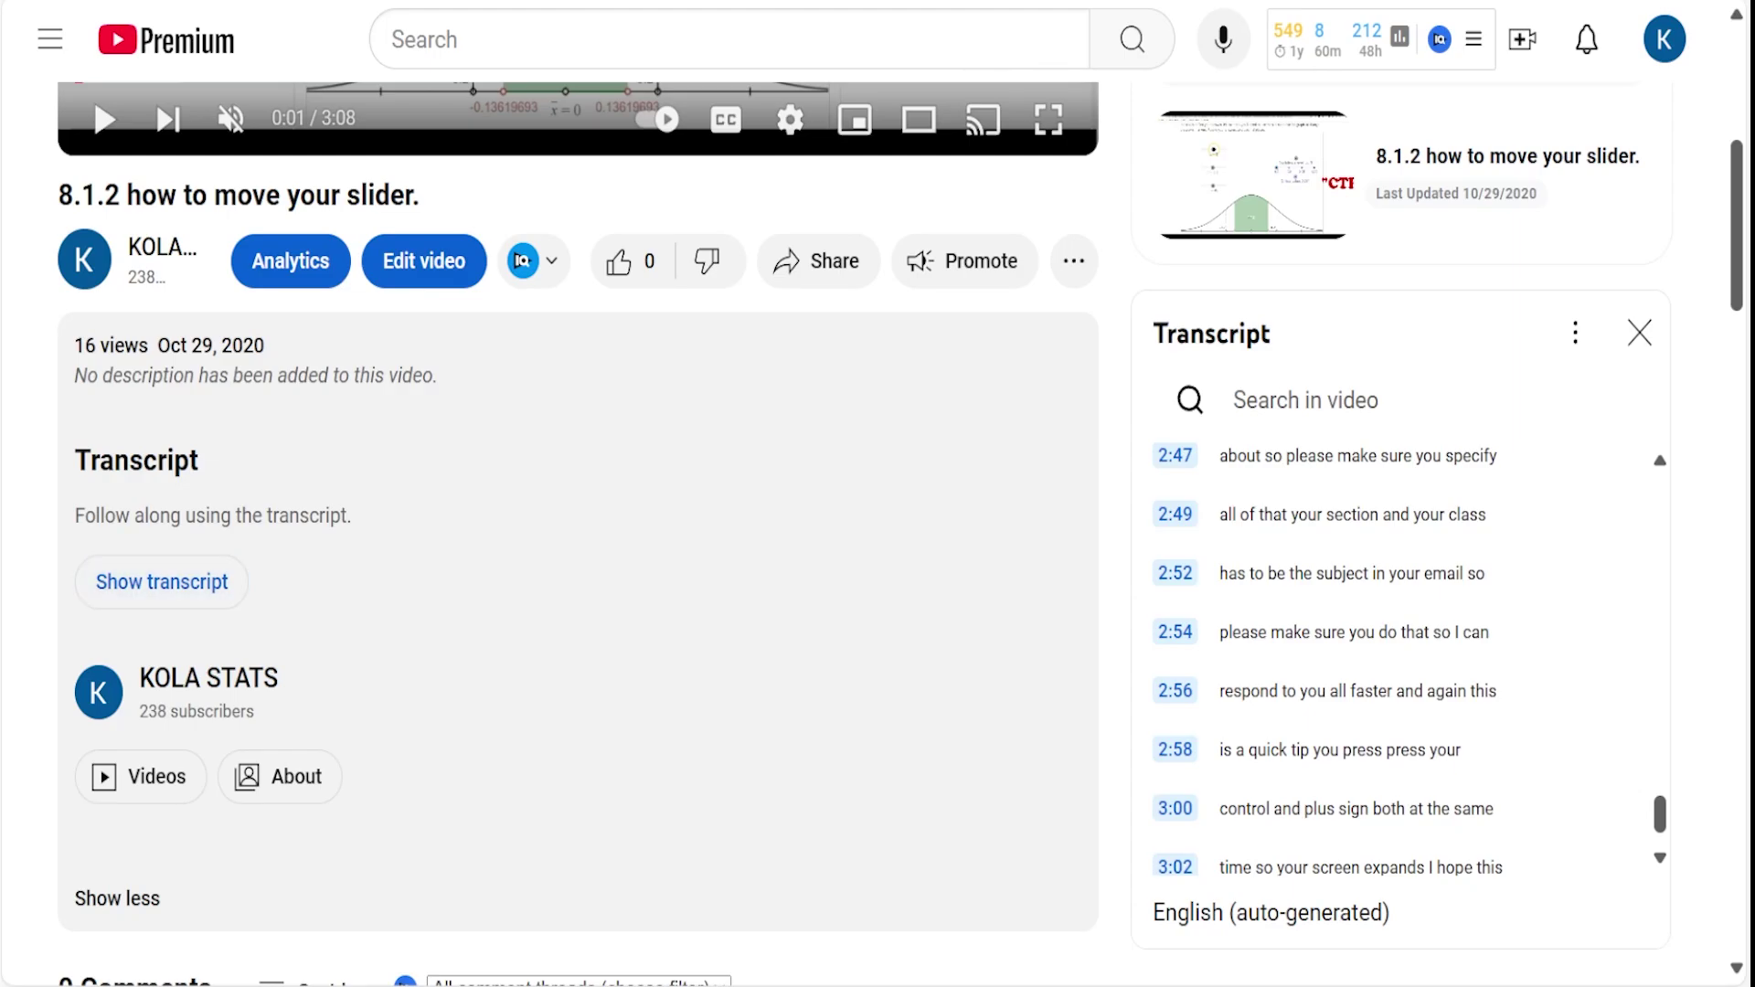
{"action": "scroll", "coordinate": [1389, 631], "scroll_direction": "up", "scroll_amount": 20}
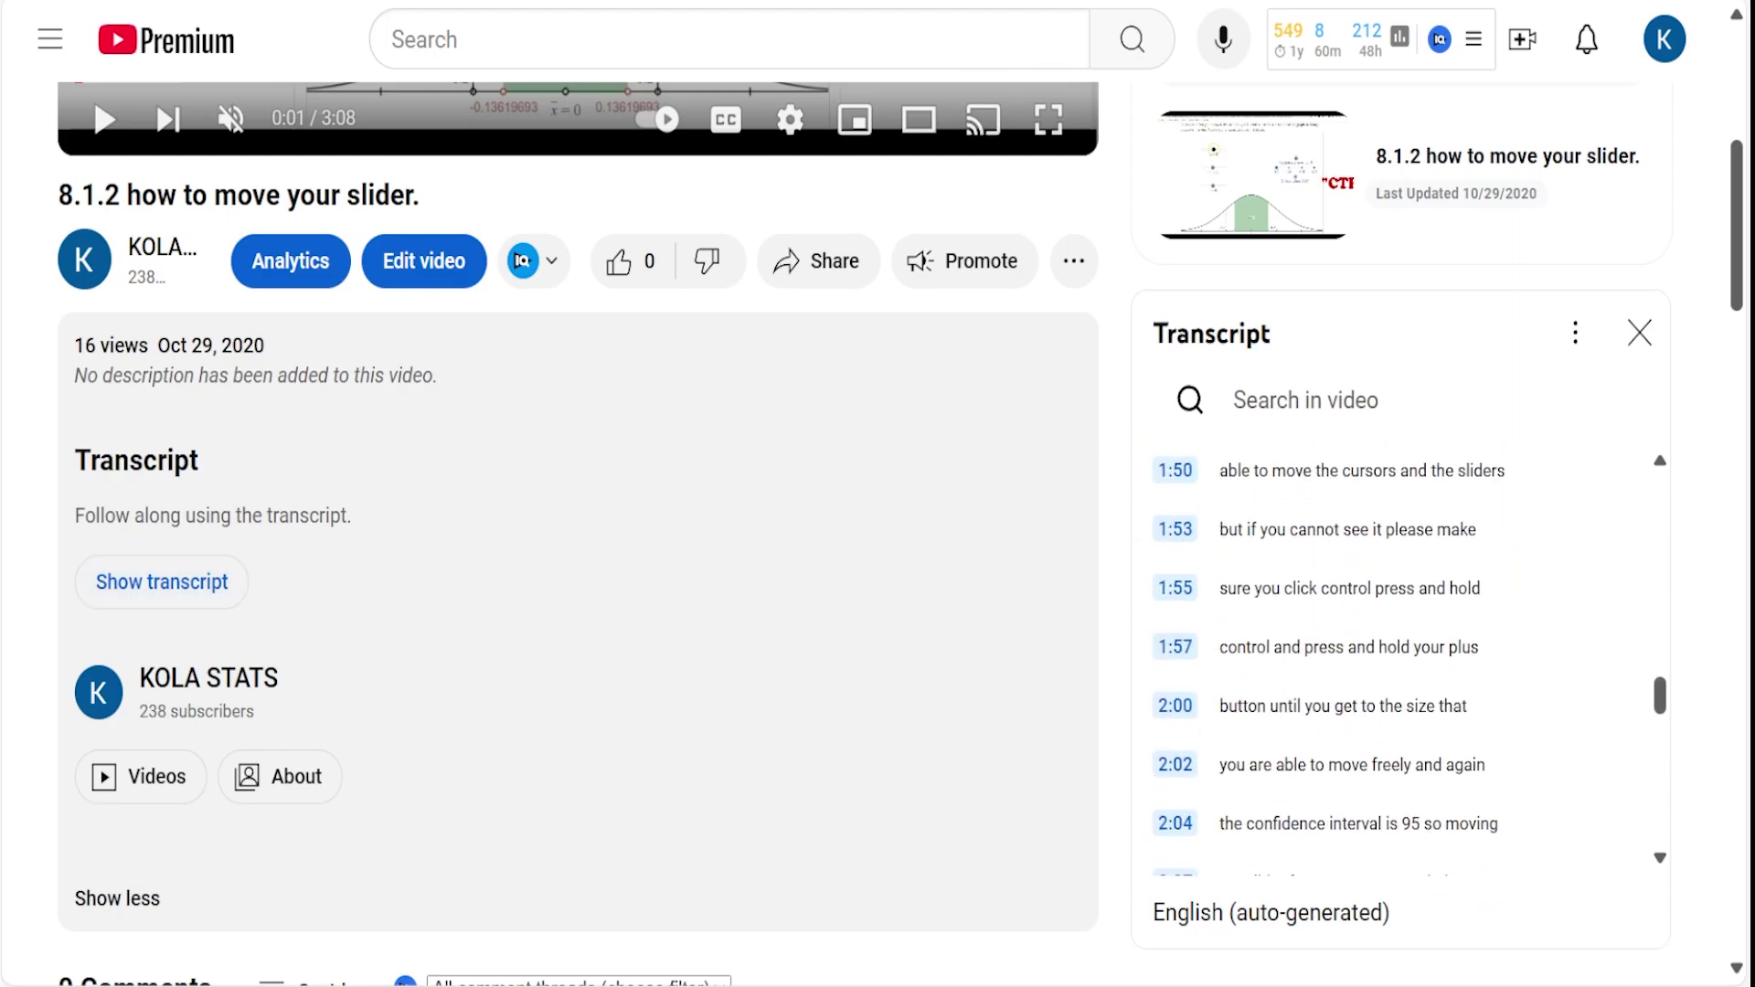
{"action": "scroll", "coordinate": [1389, 585], "scroll_direction": "up", "scroll_amount": 10}
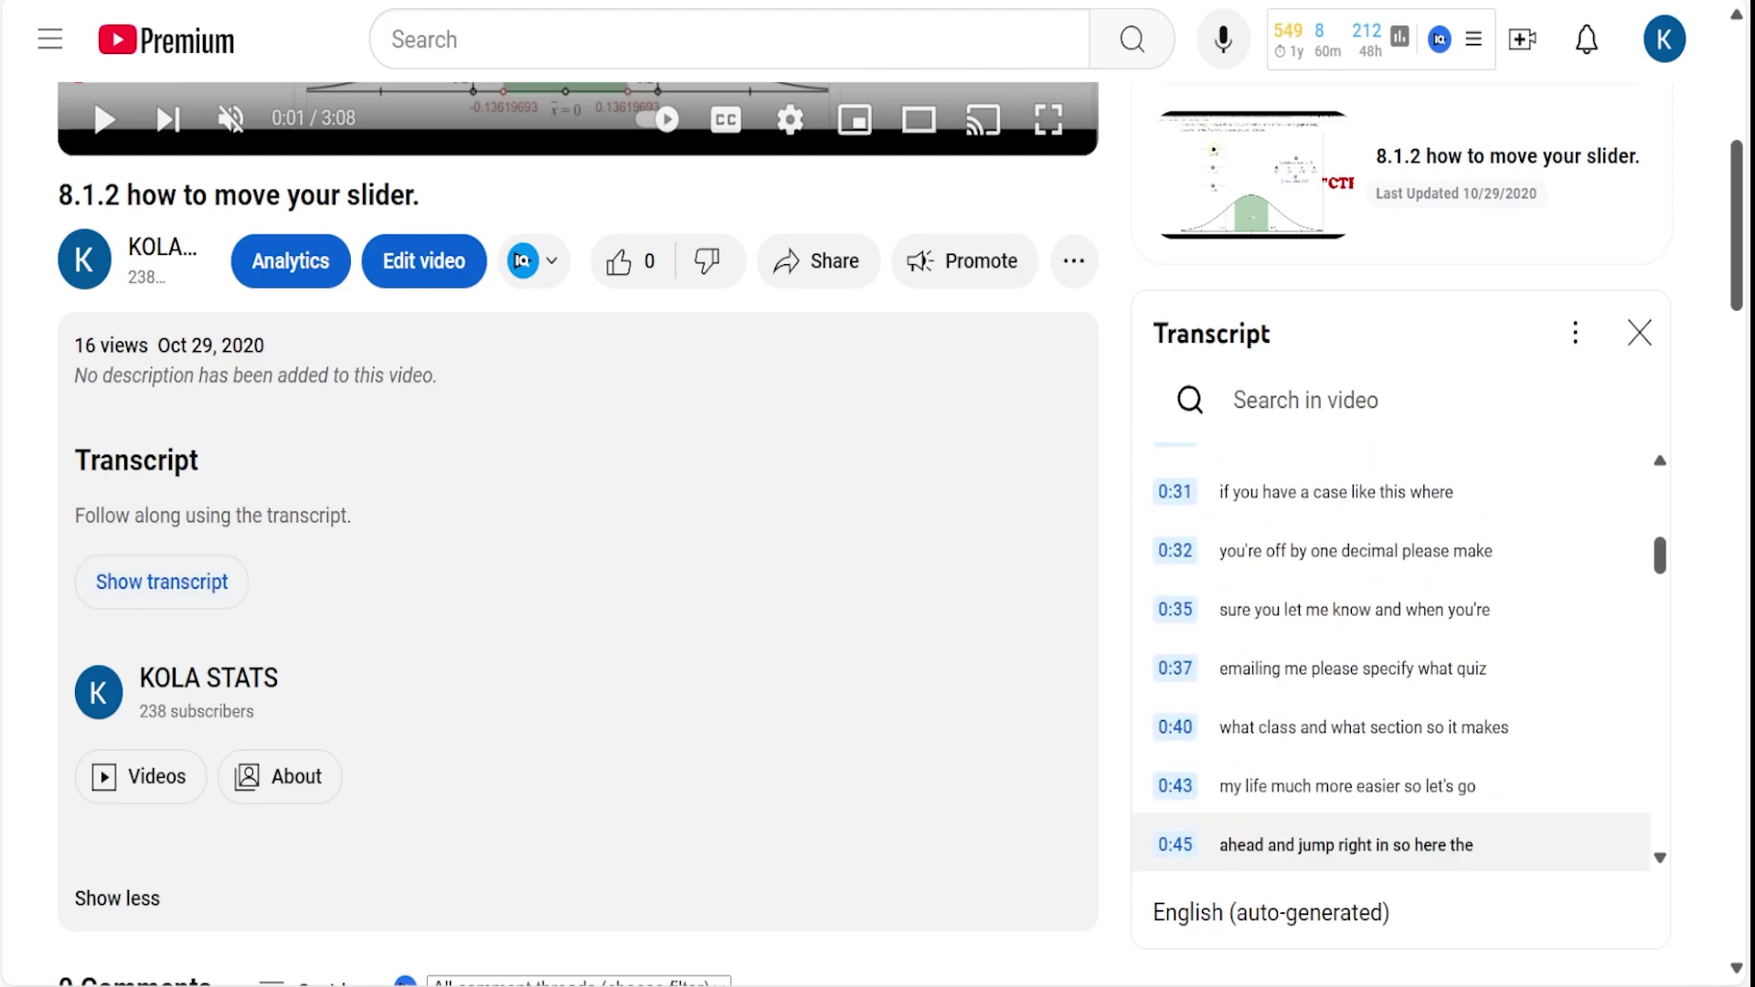
{"action": "left_click", "coordinate": [1575, 331]}
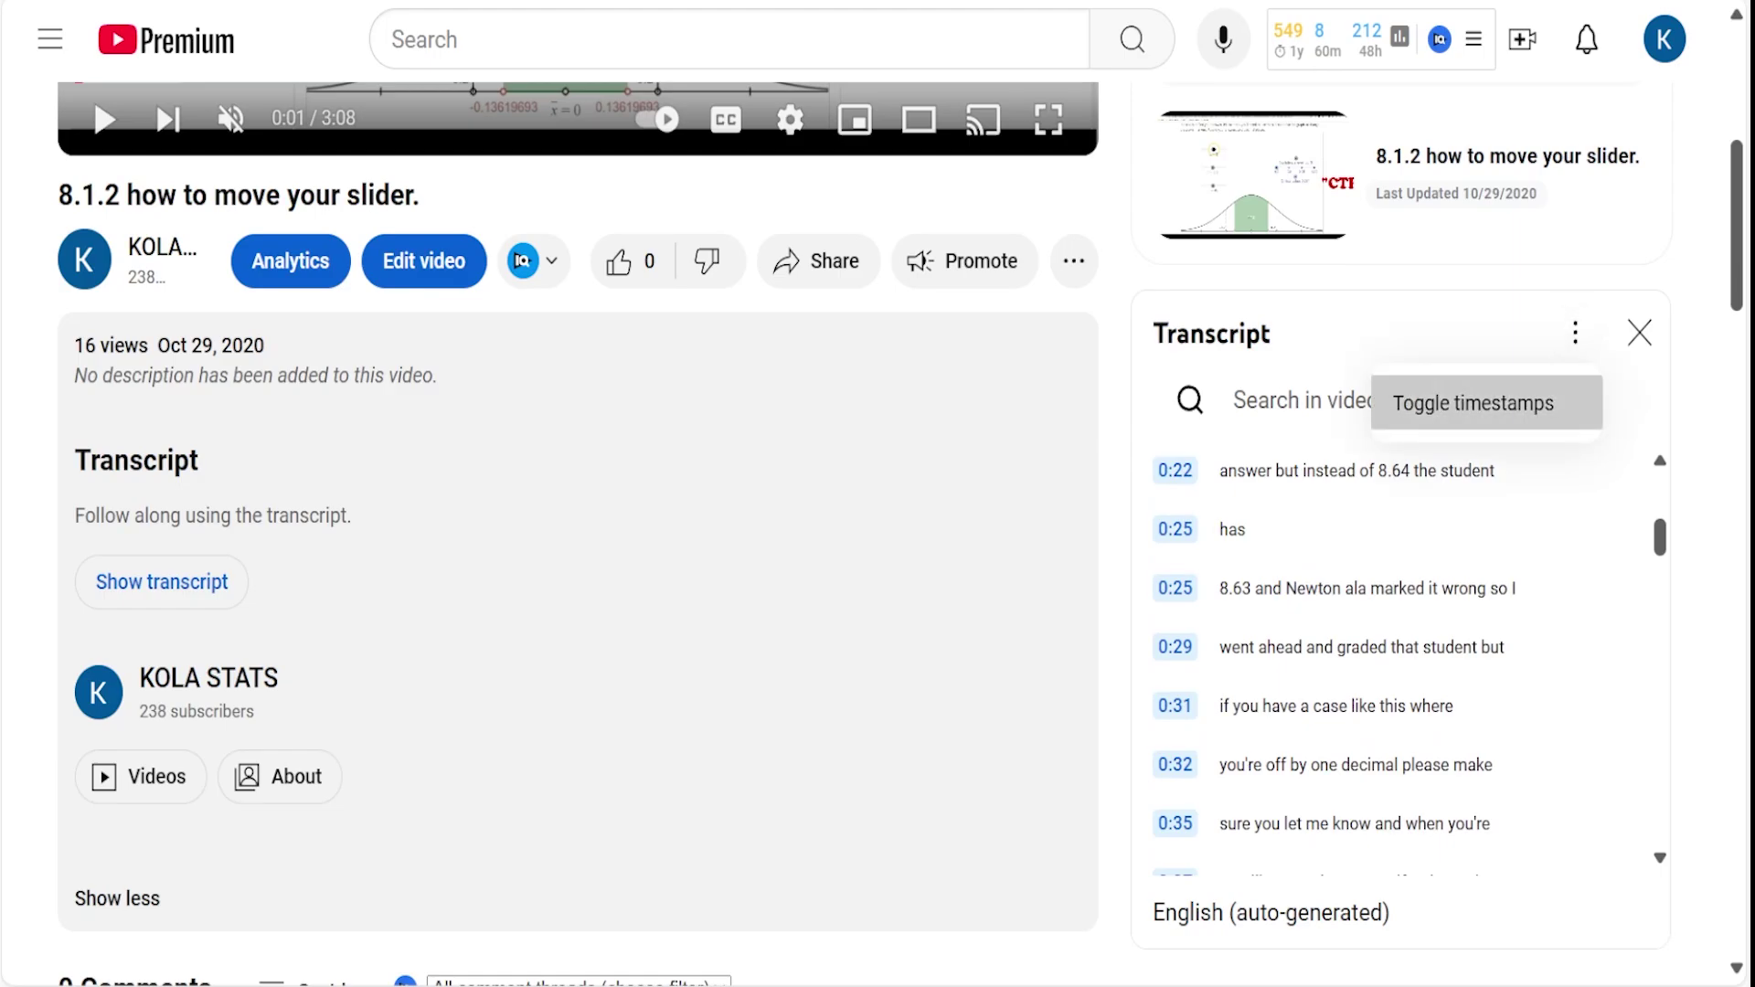
{"action": "left_click", "coordinate": [1474, 403]}
Select the whole transcript from "welcome back this is a quick video on" to its end and copy it
{"action": "scroll", "coordinate": [1390, 640], "scroll_direction": "down", "scroll_amount": 3}
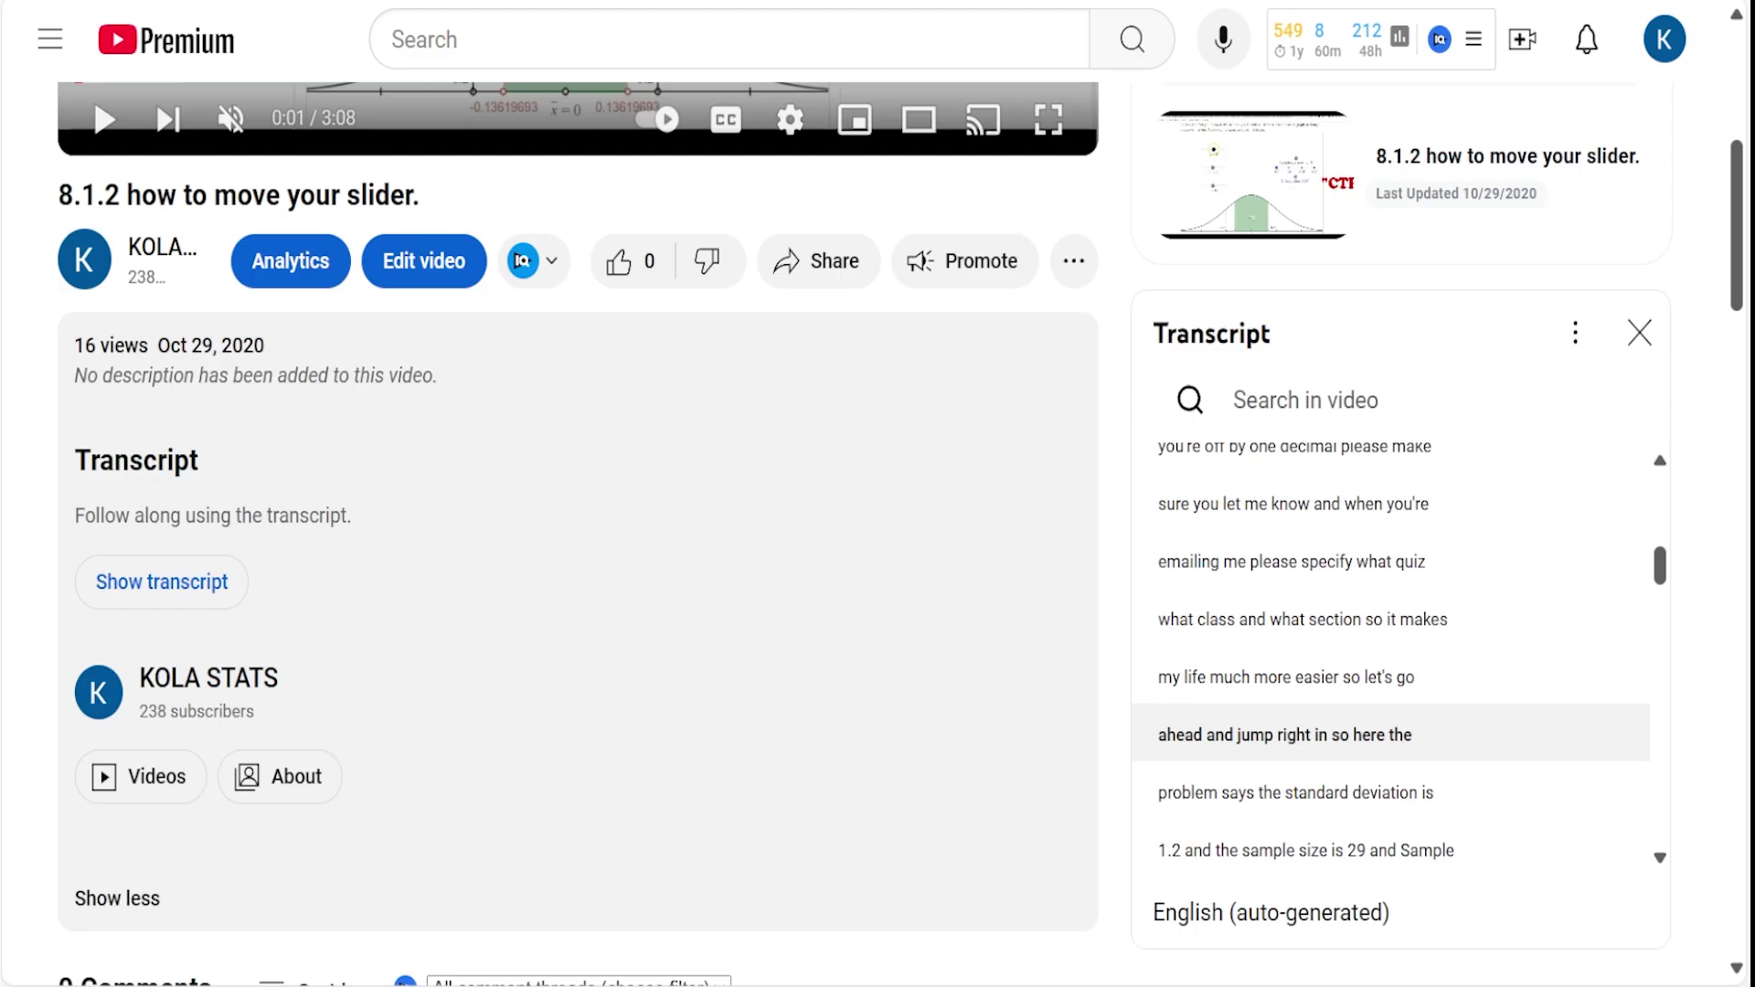
{"action": "scroll", "coordinate": [1390, 732], "scroll_direction": "down", "scroll_amount": 5}
{"action": "scroll", "coordinate": [1389, 731], "scroll_direction": "up", "scroll_amount": 10}
{"action": "scroll", "coordinate": [1390, 666], "scroll_direction": "up", "scroll_amount": 8}
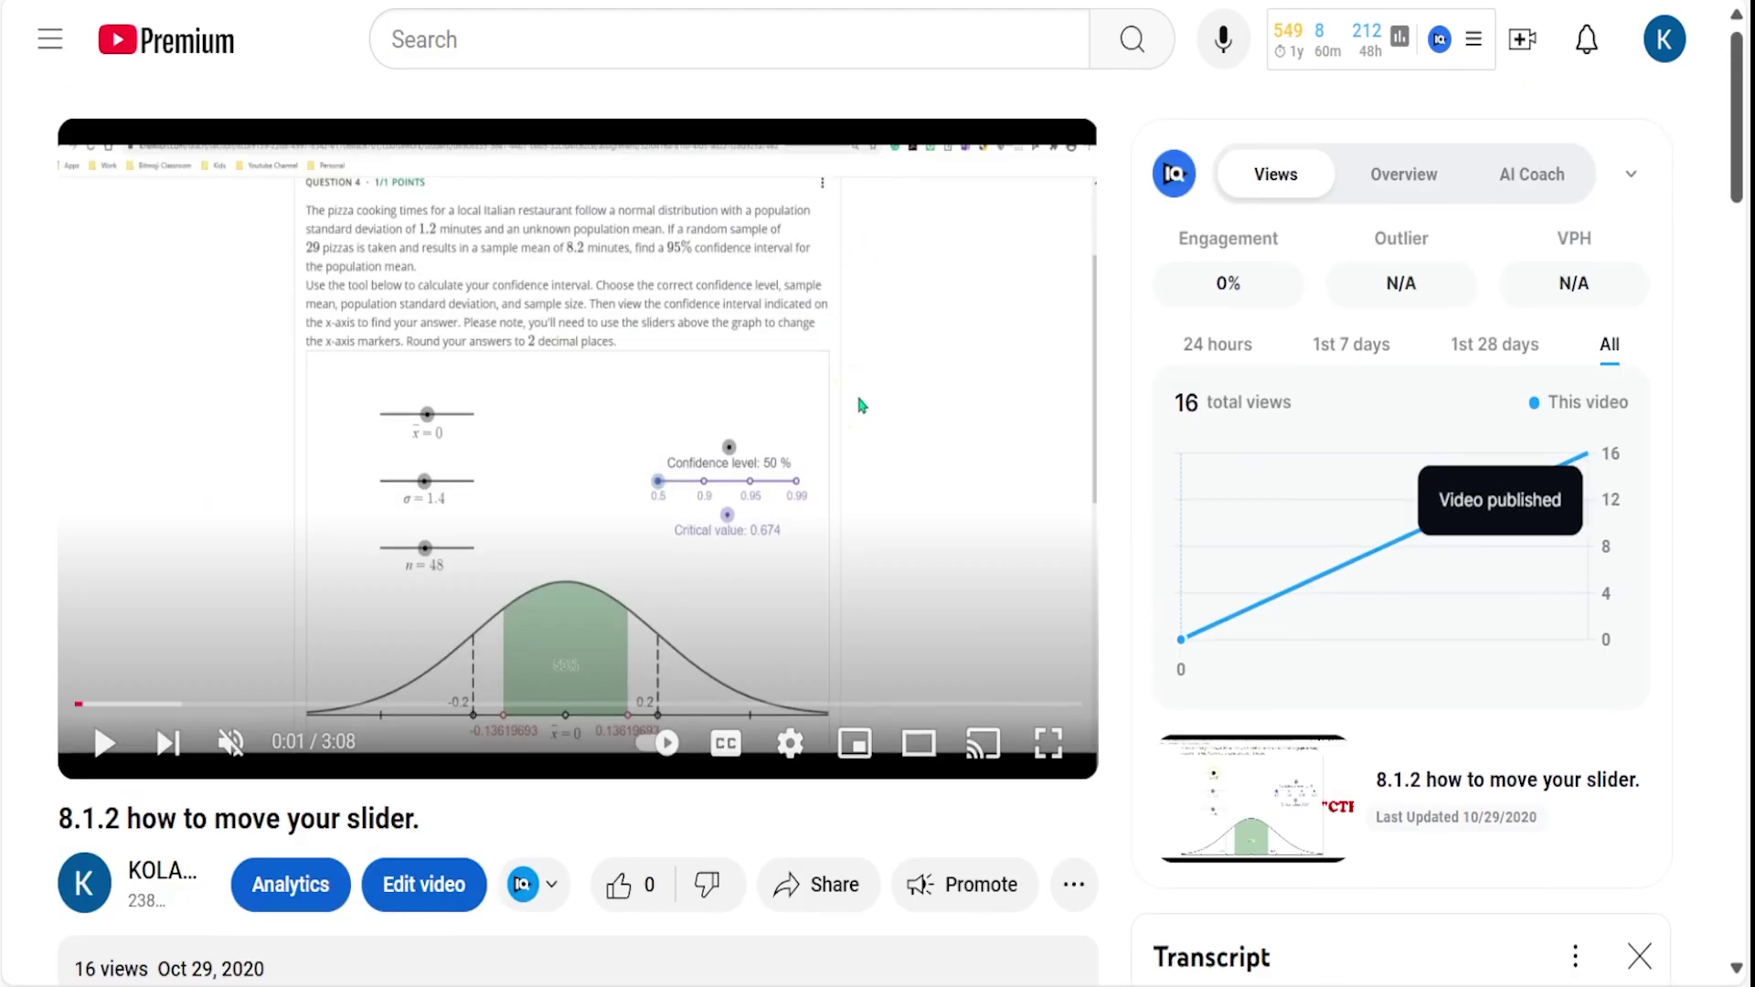
{"action": "scroll", "coordinate": [1481, 539], "scroll_direction": "down", "scroll_amount": 7}
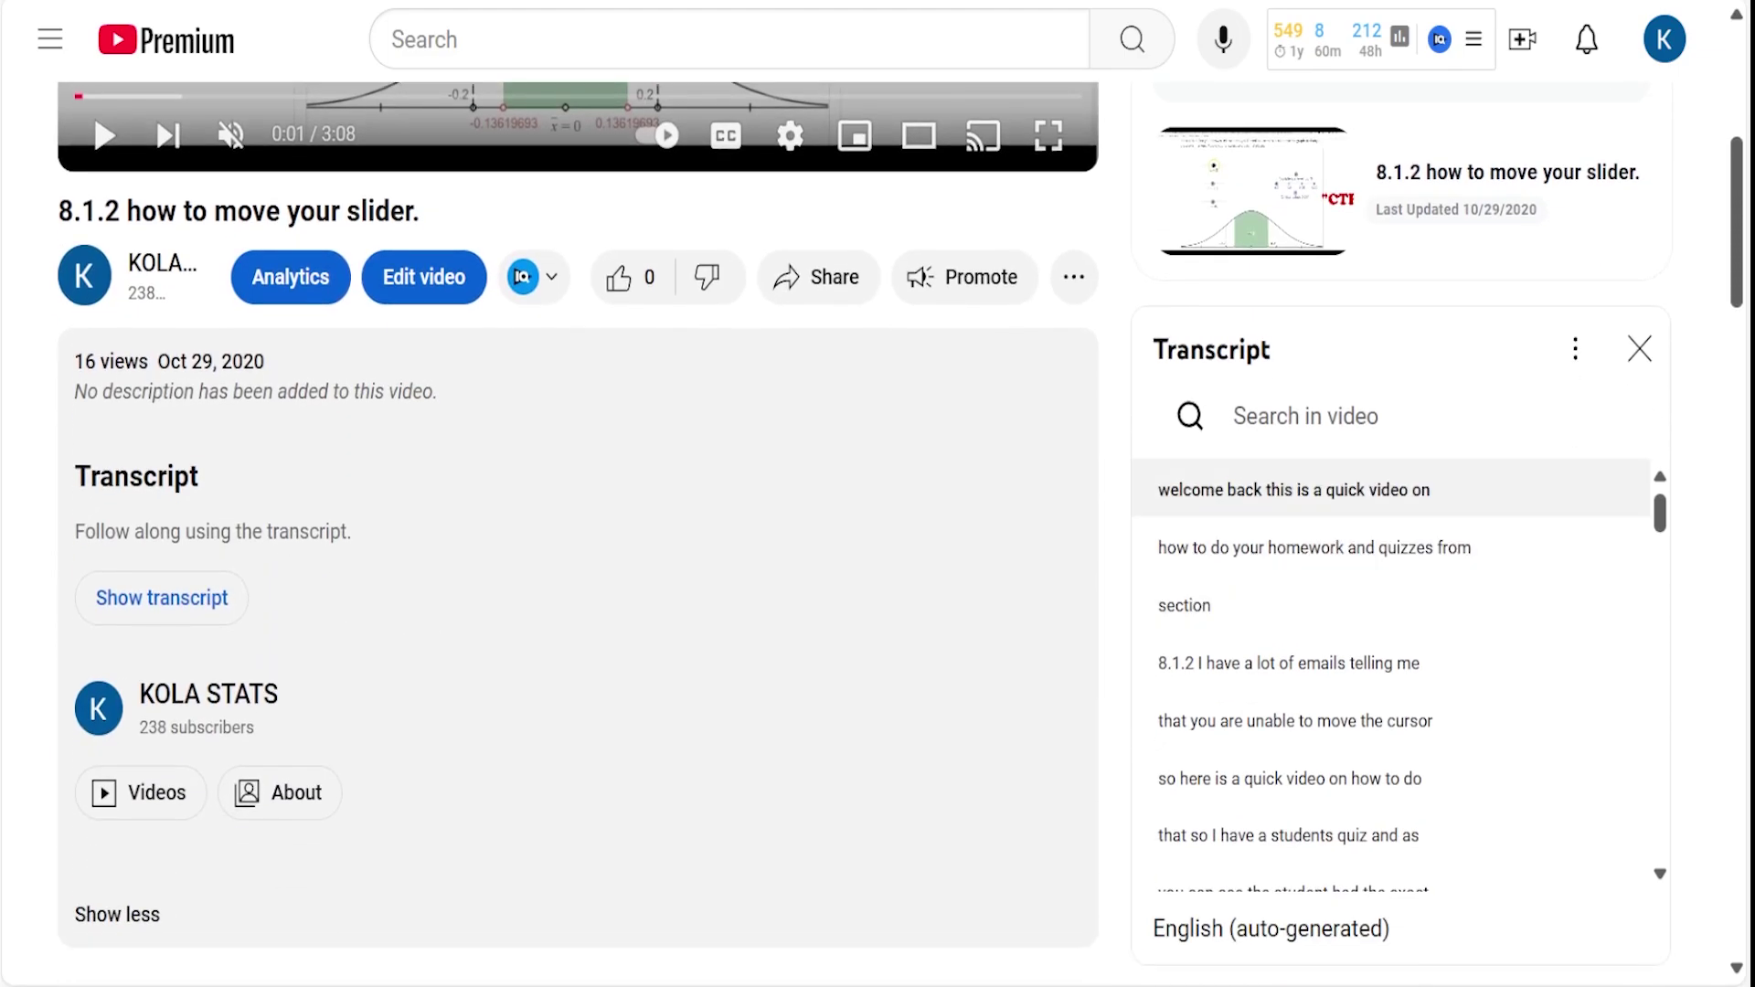
{"action": "left_click_drag", "start_coordinate": [1157, 489], "coordinate": [1200, 879]}
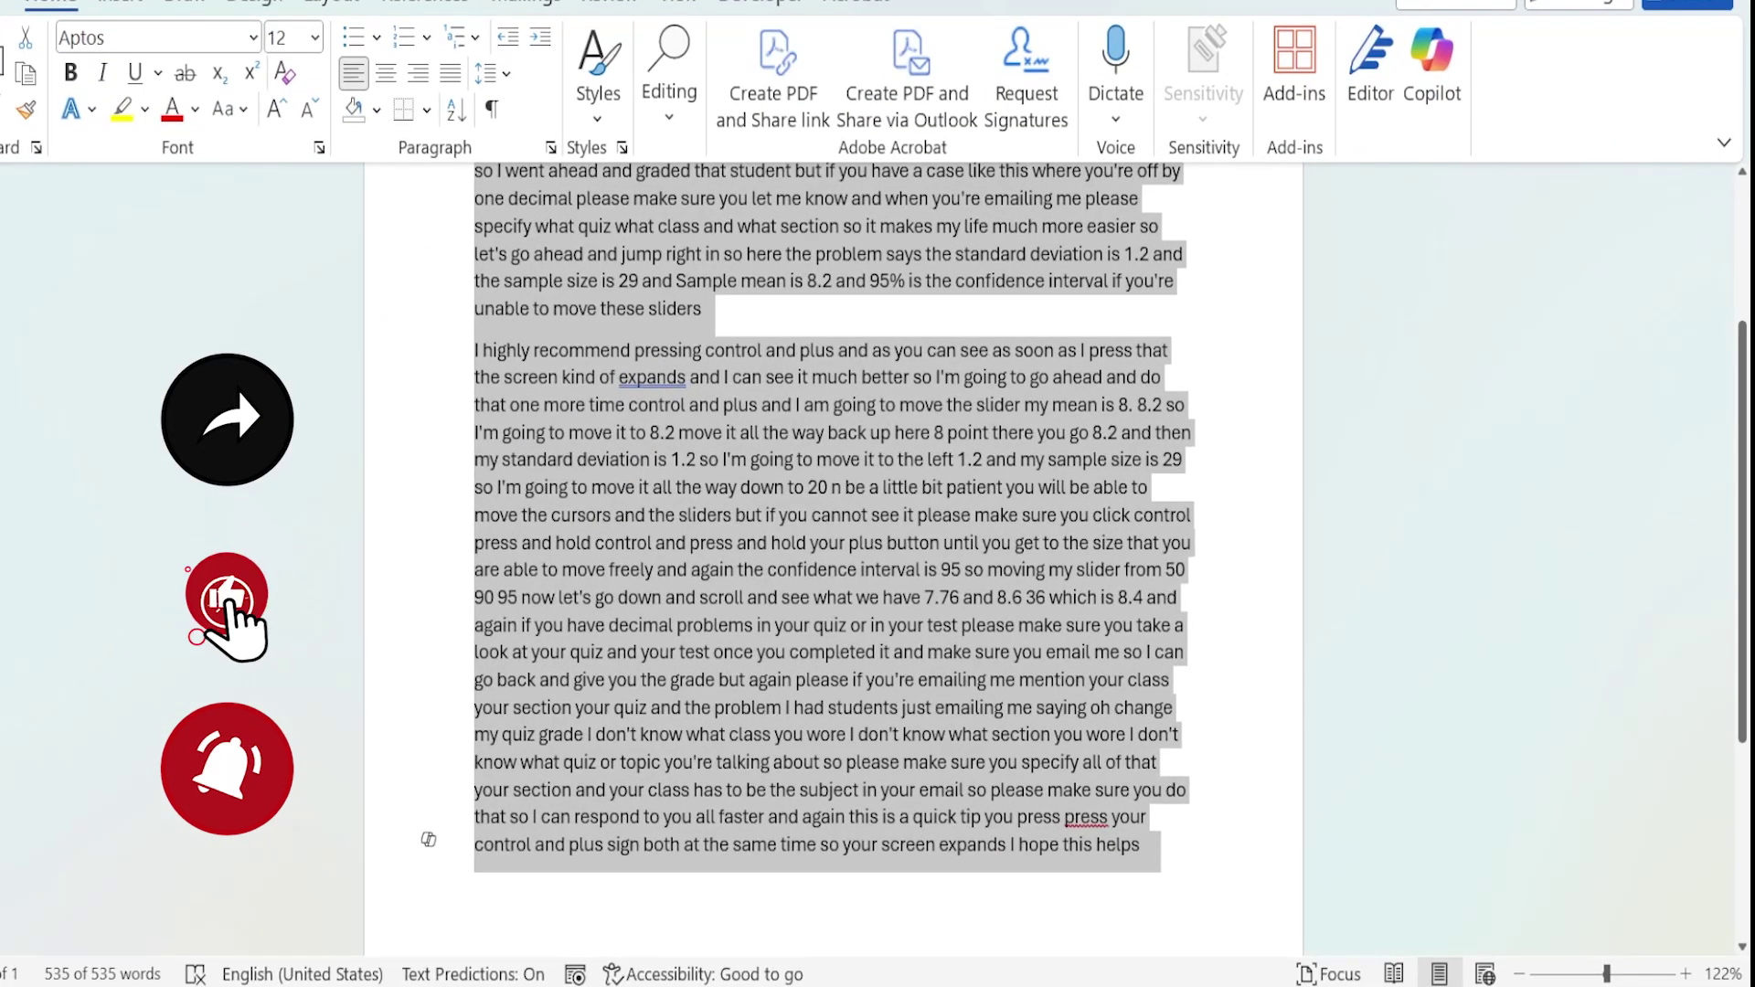
In Word, replace the existing text with the copied transcript and delete the stray lines from "English (auto-generated)" onward
{"action": "key", "text": "BackSpace"}
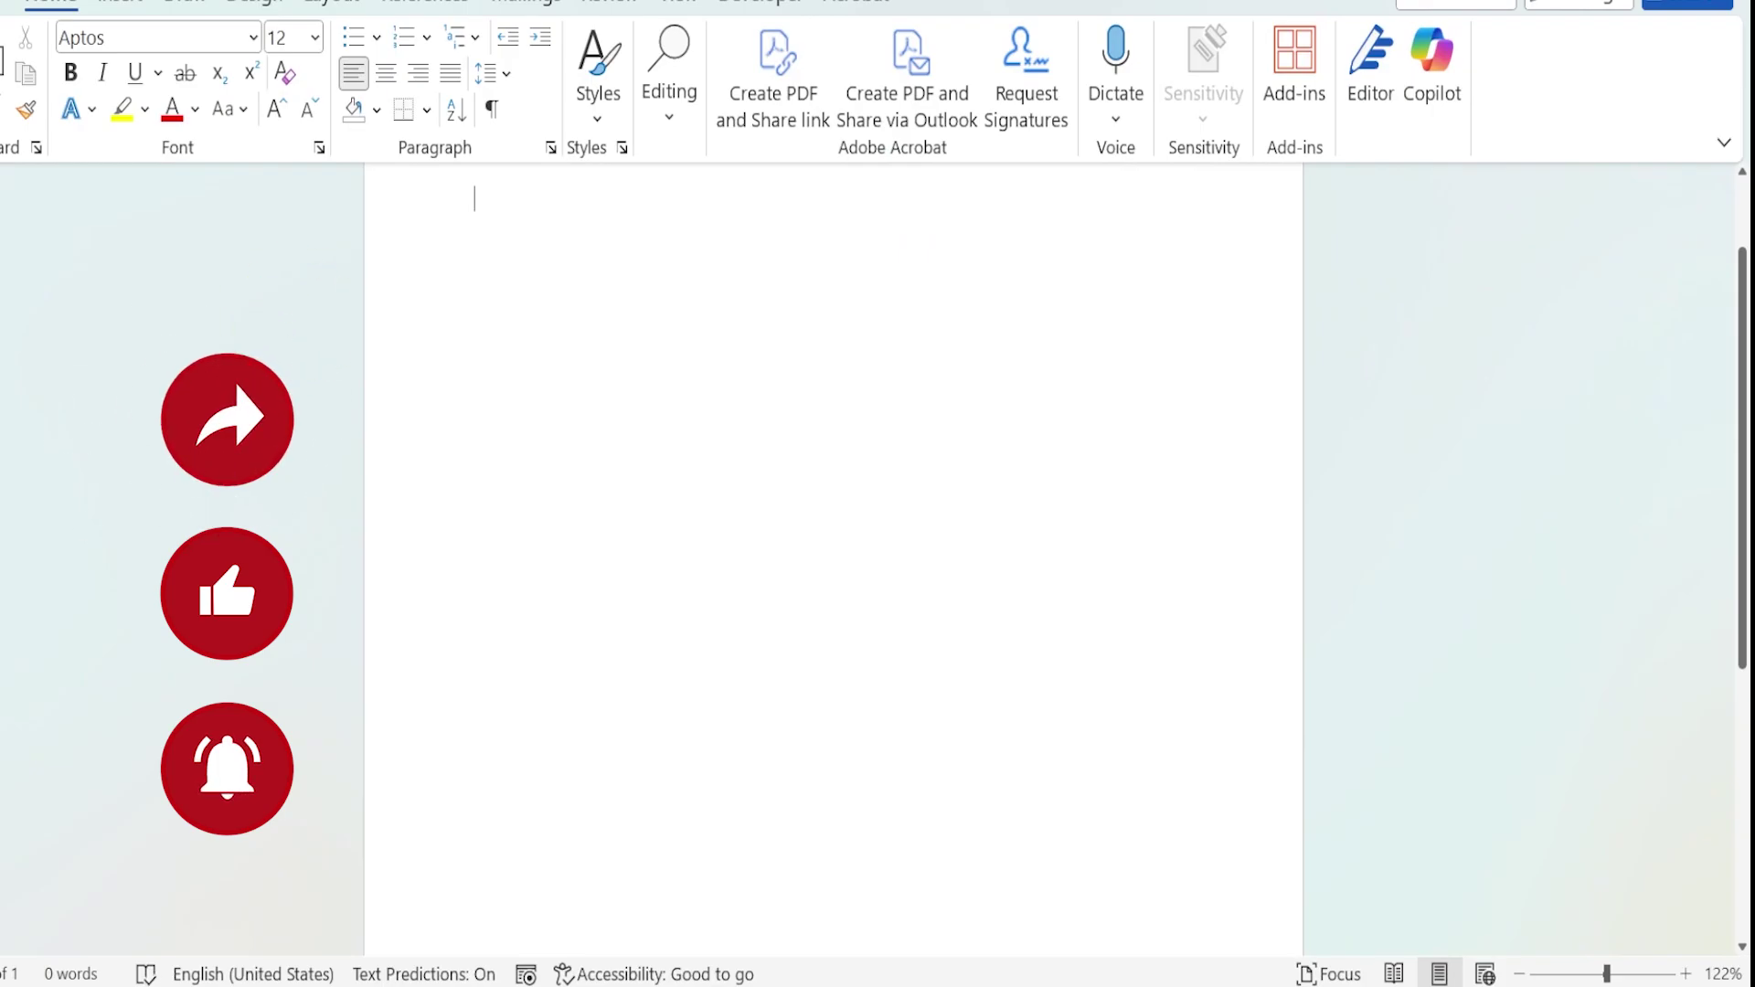
{"action": "key", "text": "ctrl+v"}
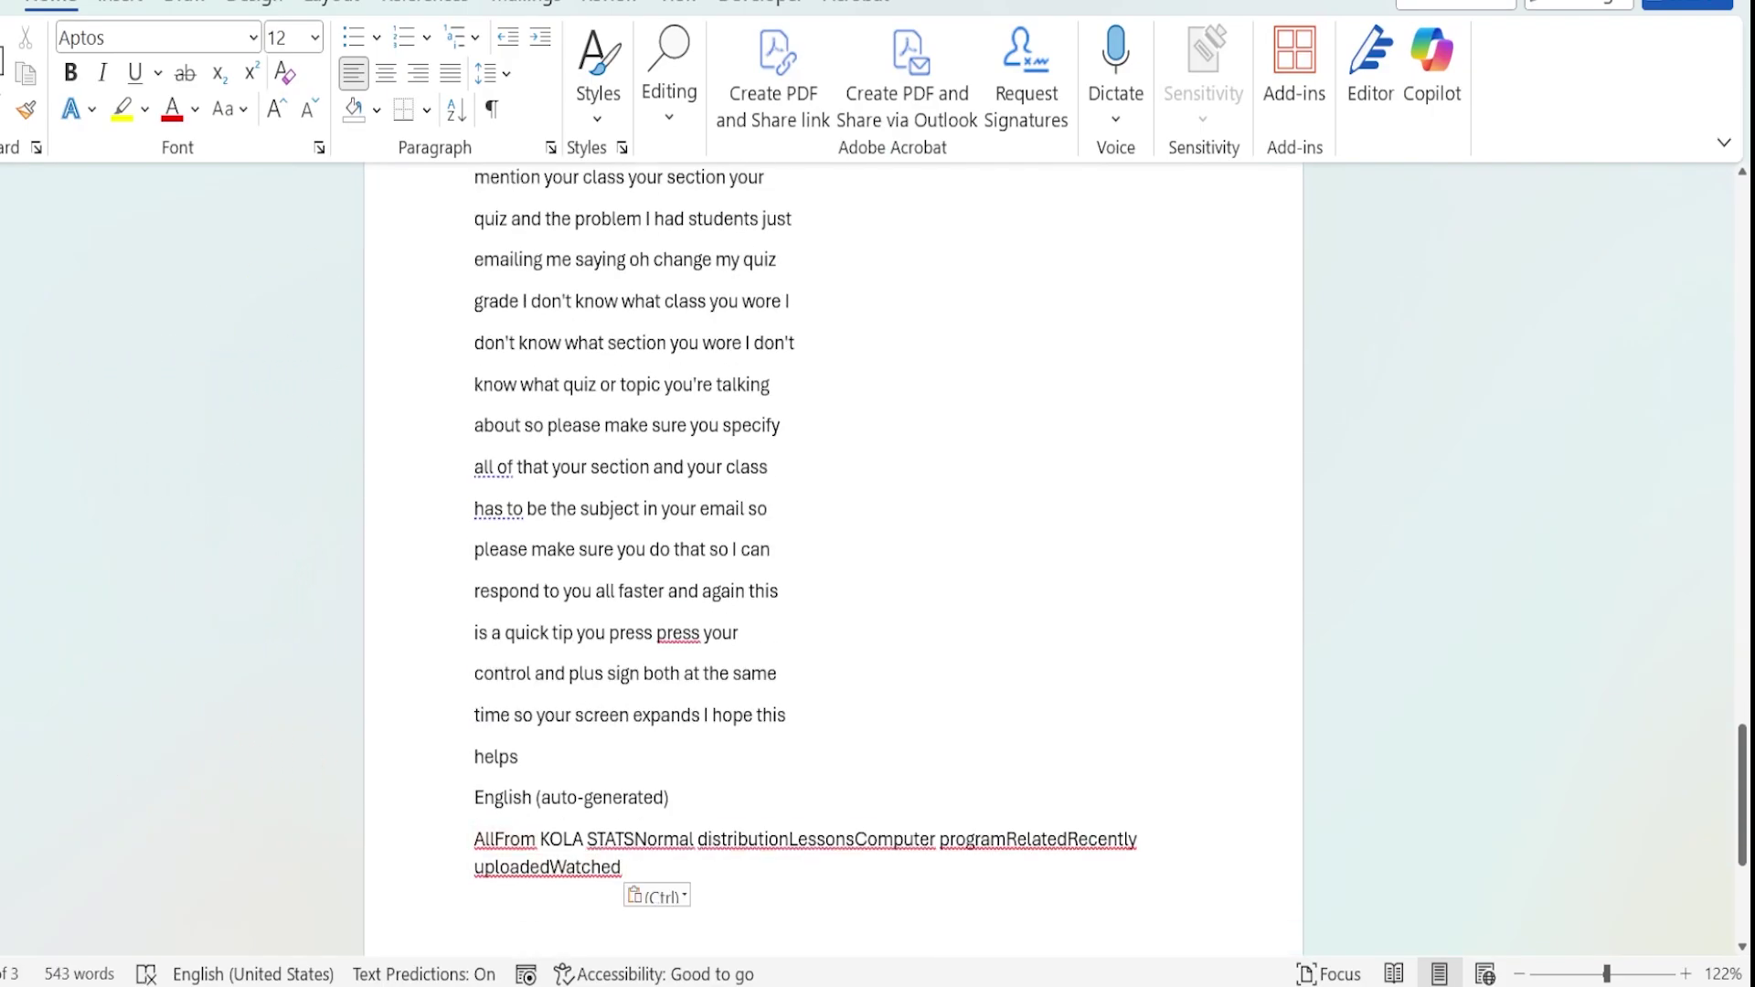
{"action": "left_click_drag", "start_coordinate": [475, 798], "coordinate": [690, 877]}
{"action": "key", "text": "BackSpace"}
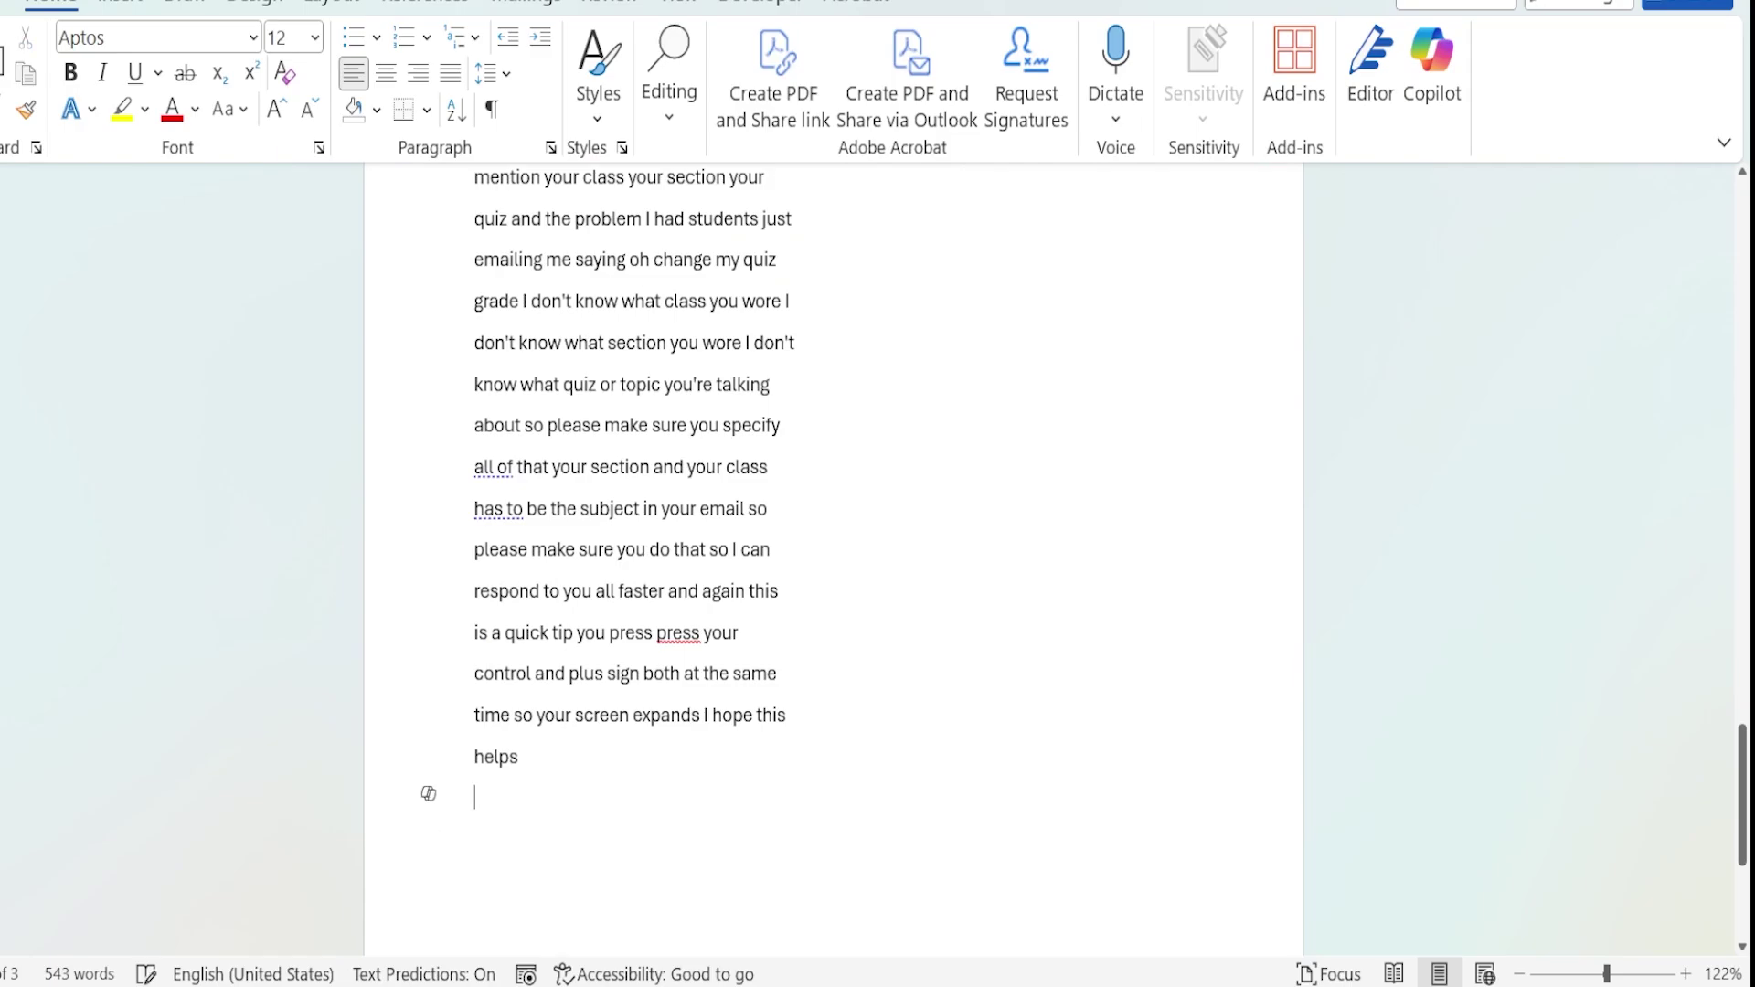
Replace all paragraph marks (^p) in the document with a space so the transcript runs as continuous text
{"action": "scroll", "coordinate": [833, 558], "scroll_direction": "up", "scroll_amount": 1}
{"action": "scroll", "coordinate": [833, 558], "scroll_direction": "up", "scroll_amount": 15}
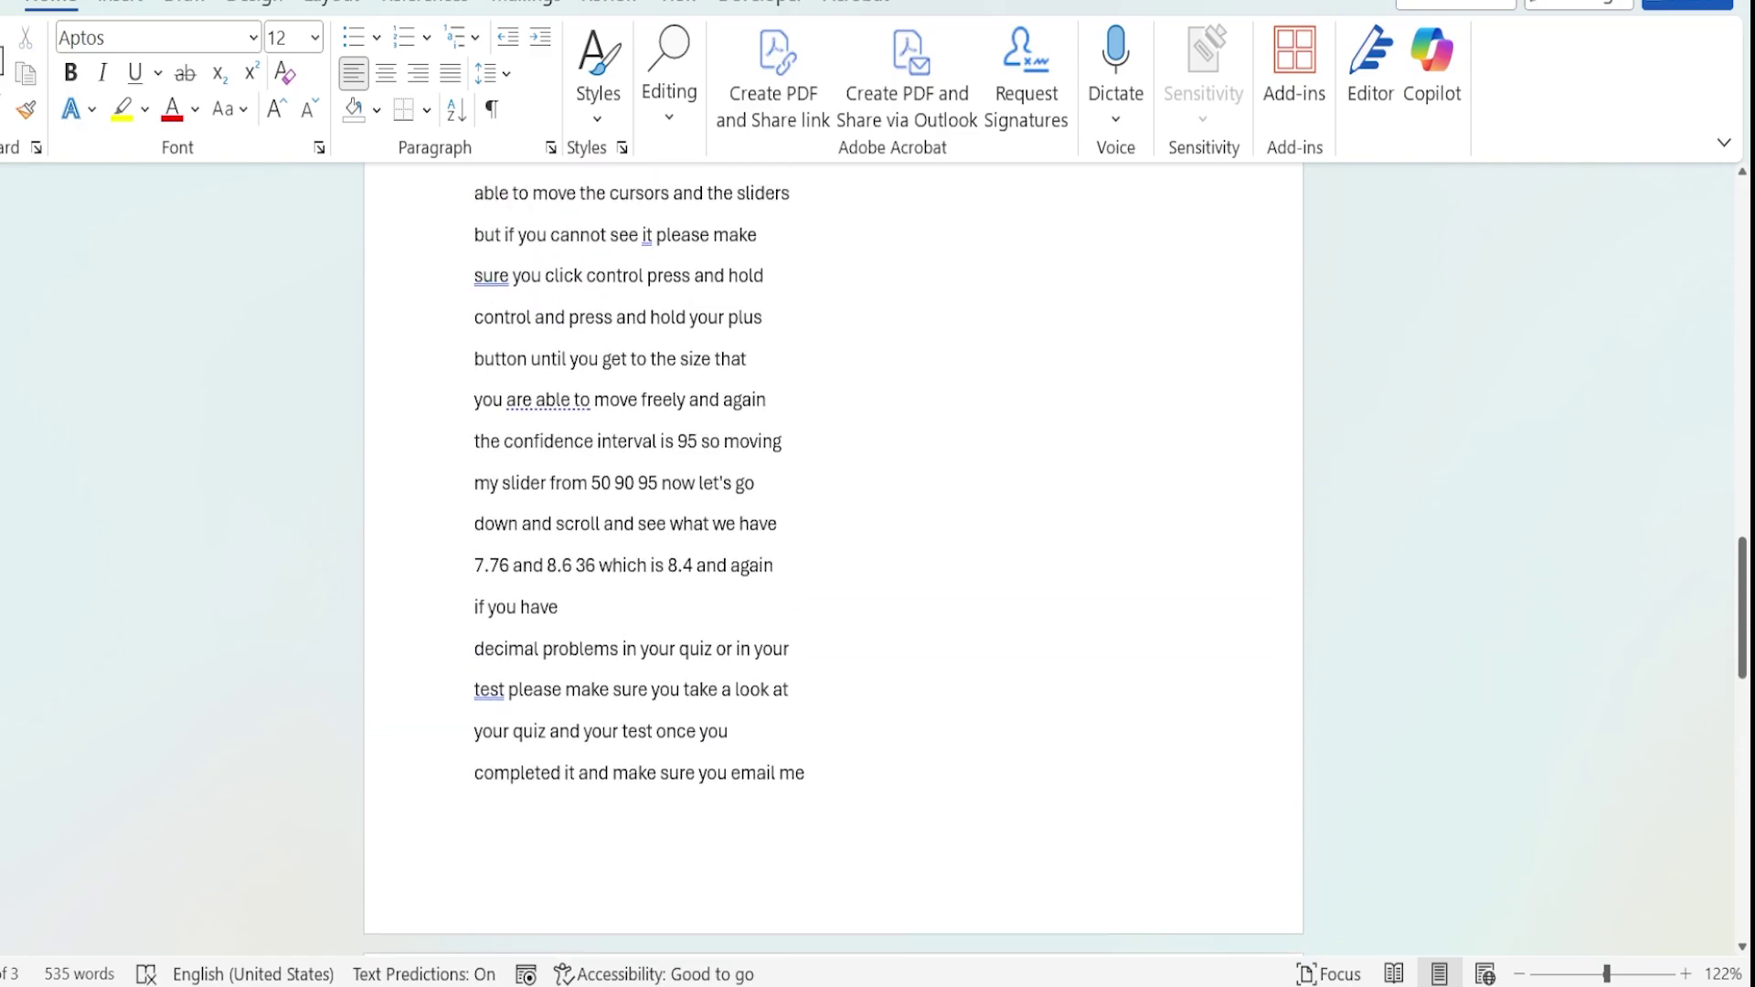
{"action": "scroll", "coordinate": [833, 558], "scroll_direction": "up", "scroll_amount": 3}
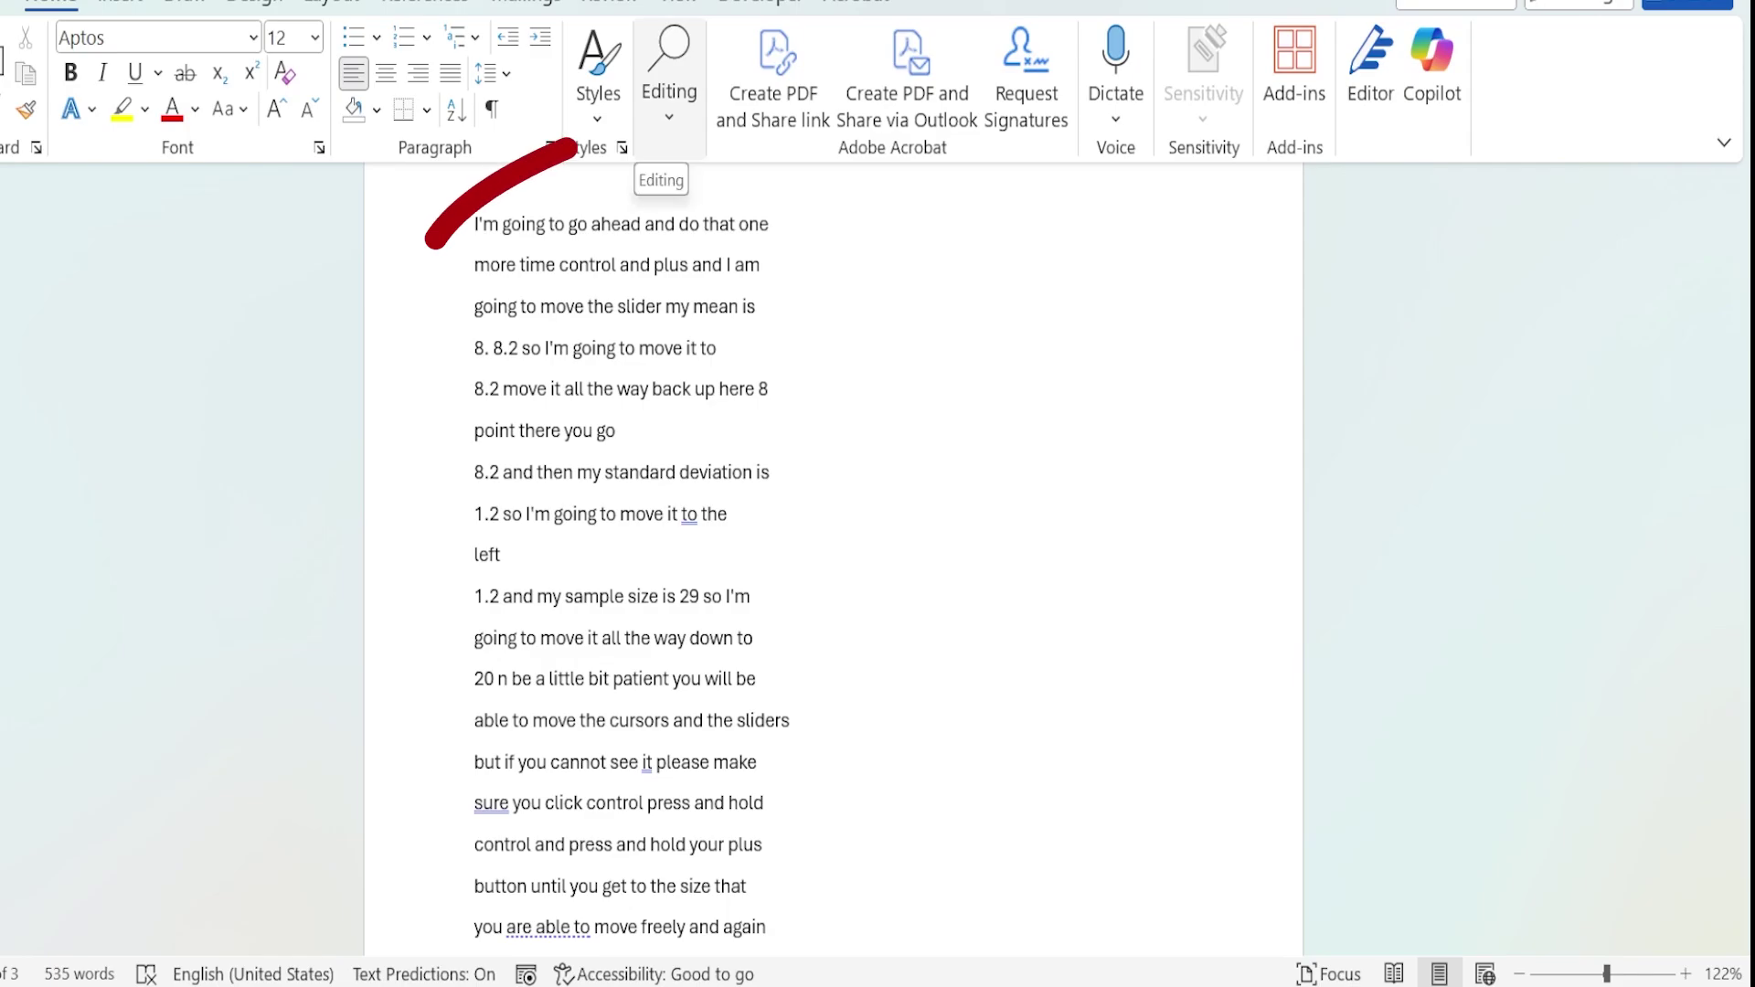
{"action": "left_click", "coordinate": [669, 100]}
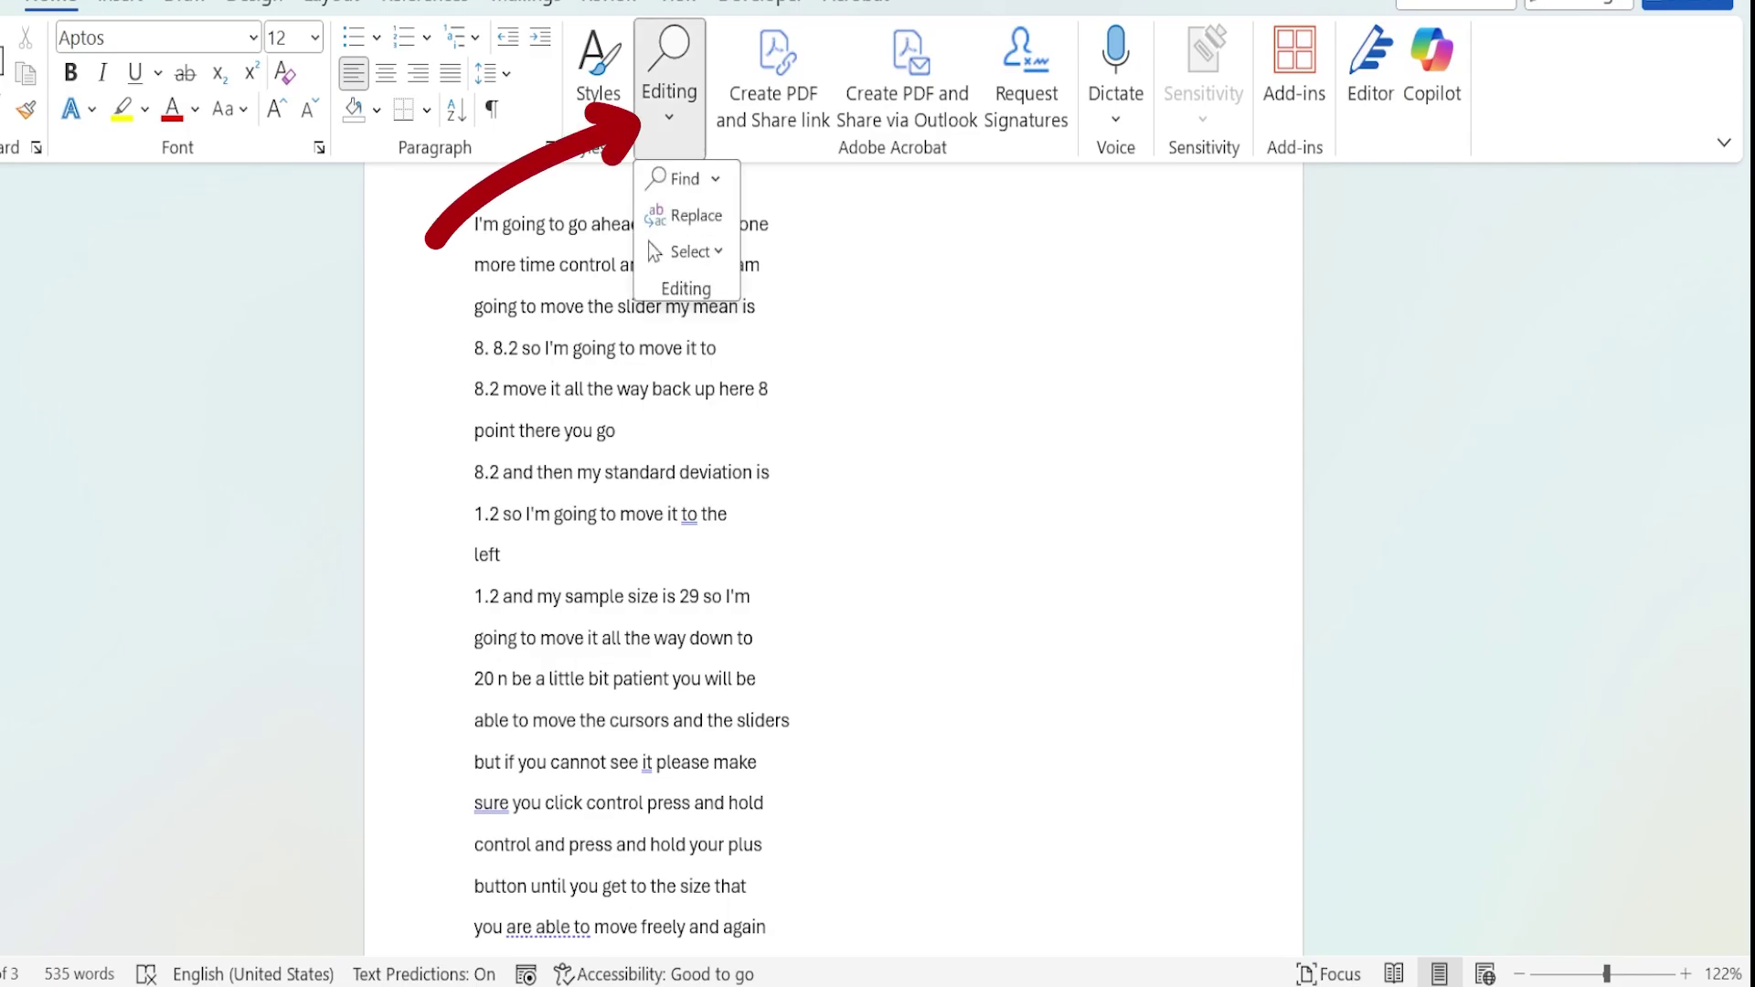
{"action": "left_click", "coordinate": [686, 215]}
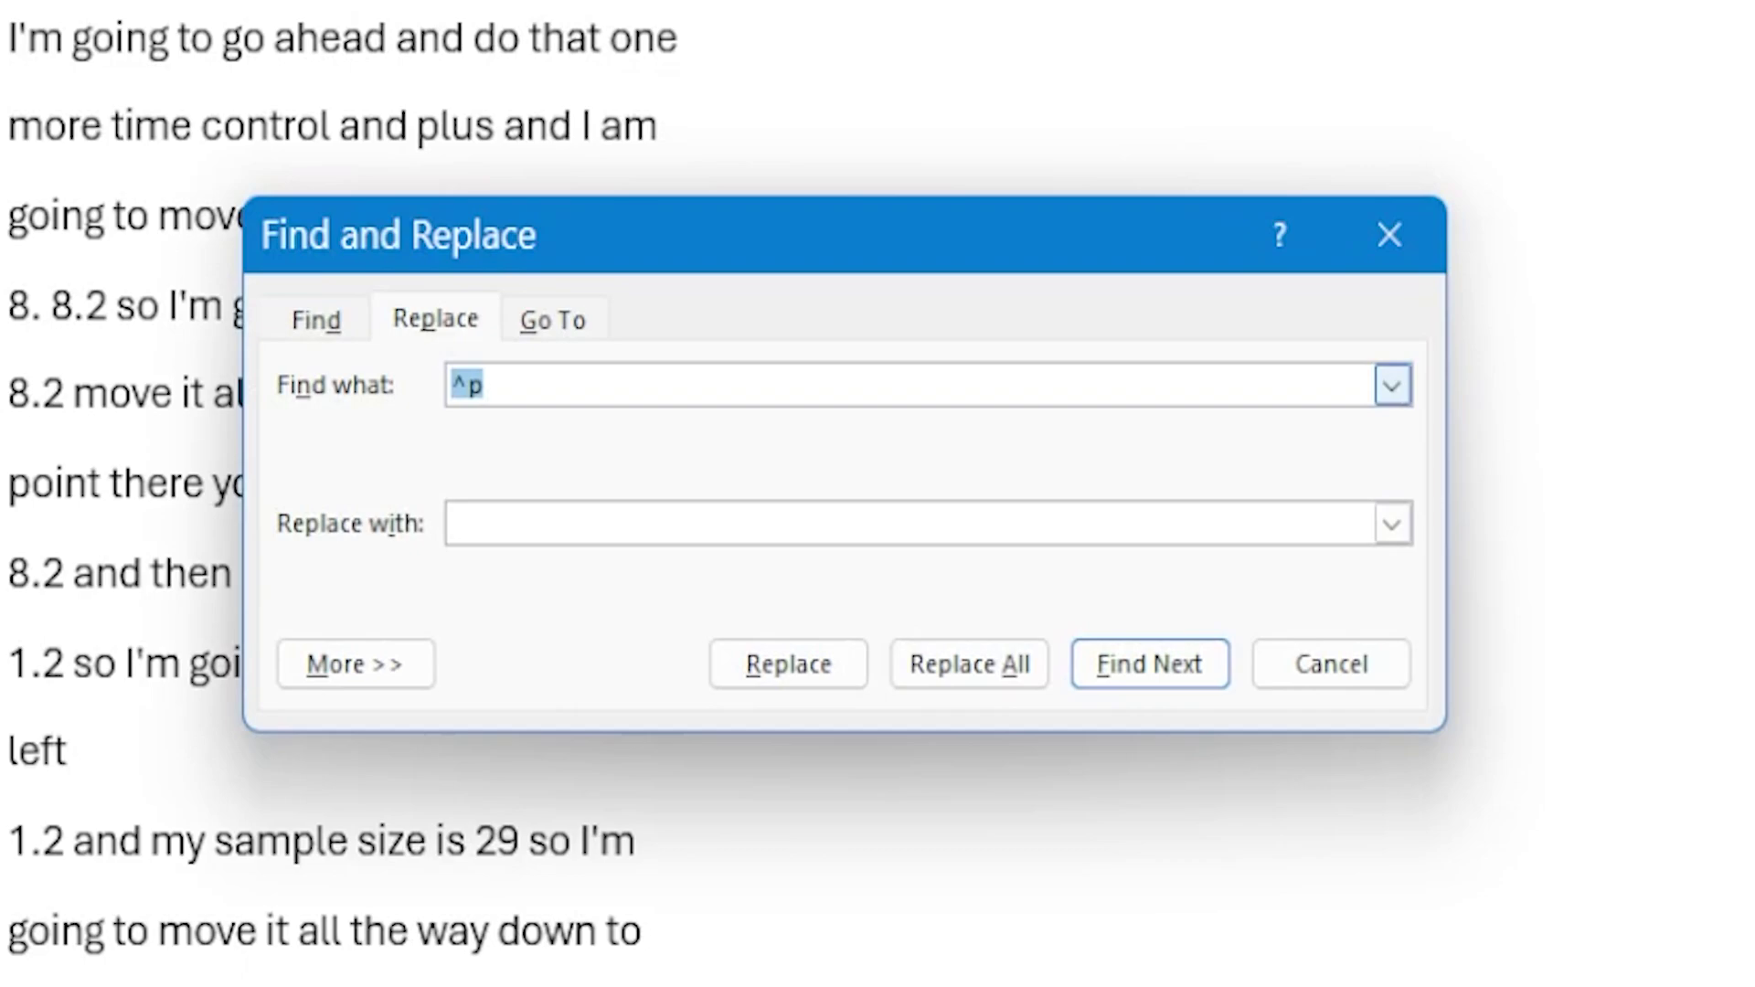
{"action": "key", "text": "BackSpace"}
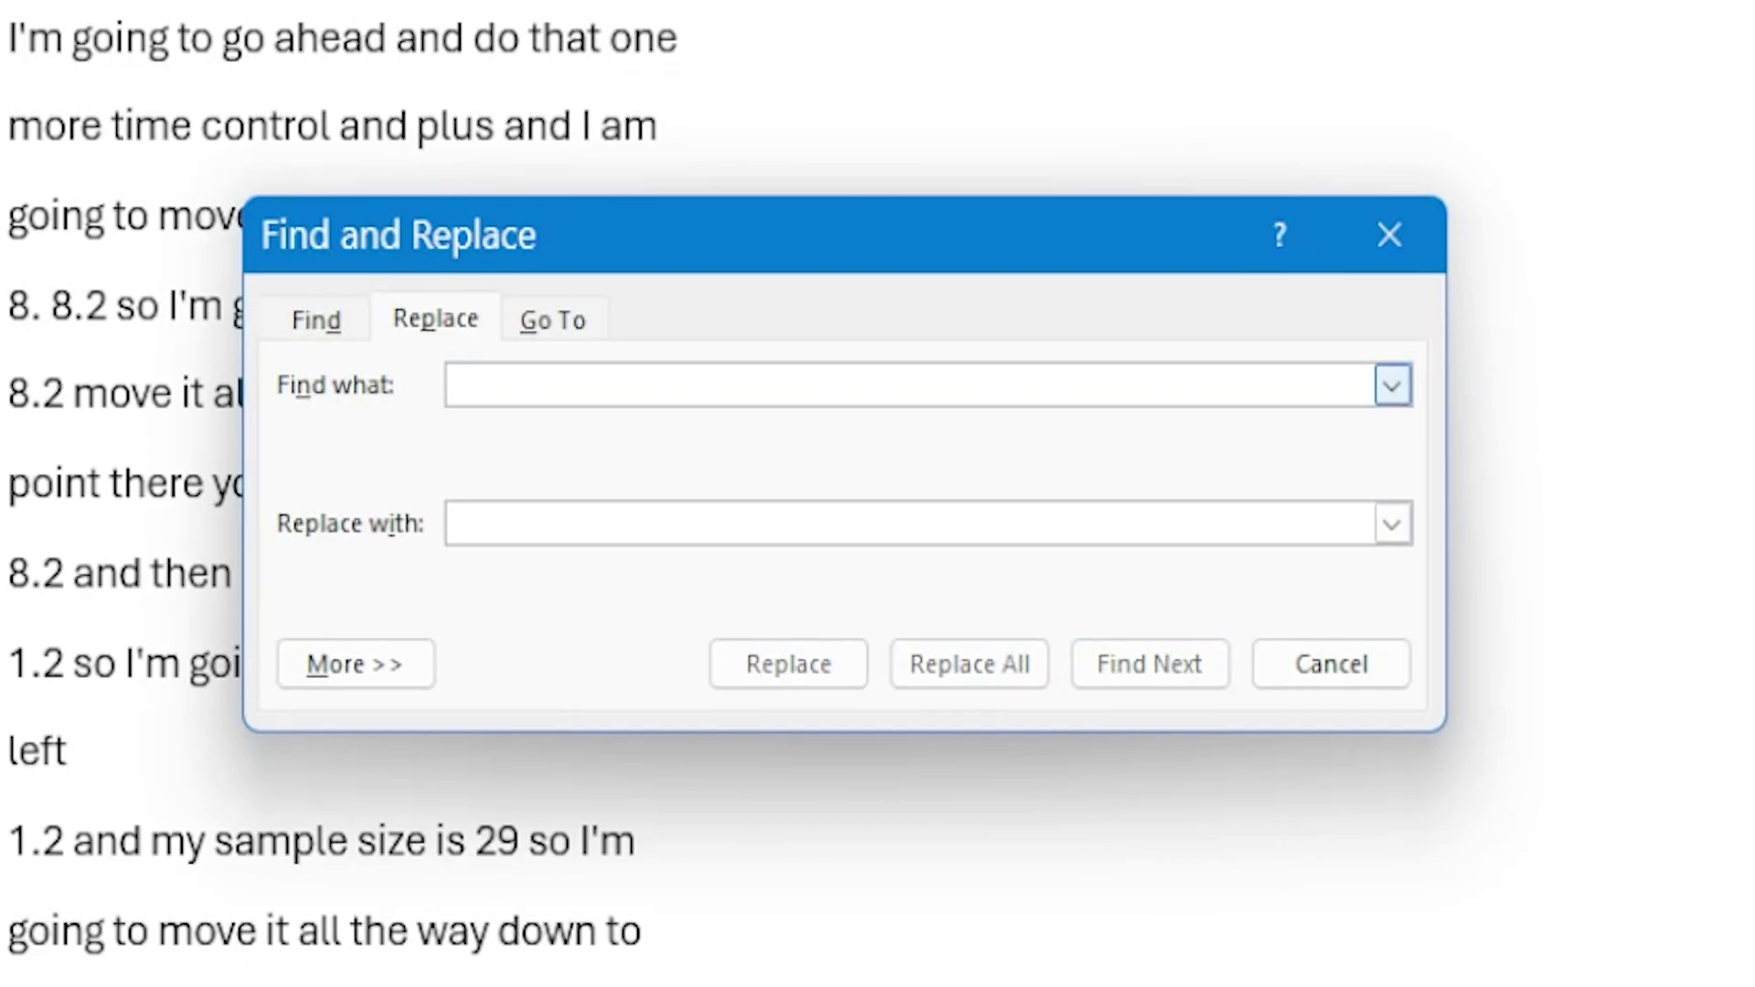
{"action": "type", "text": "6"}
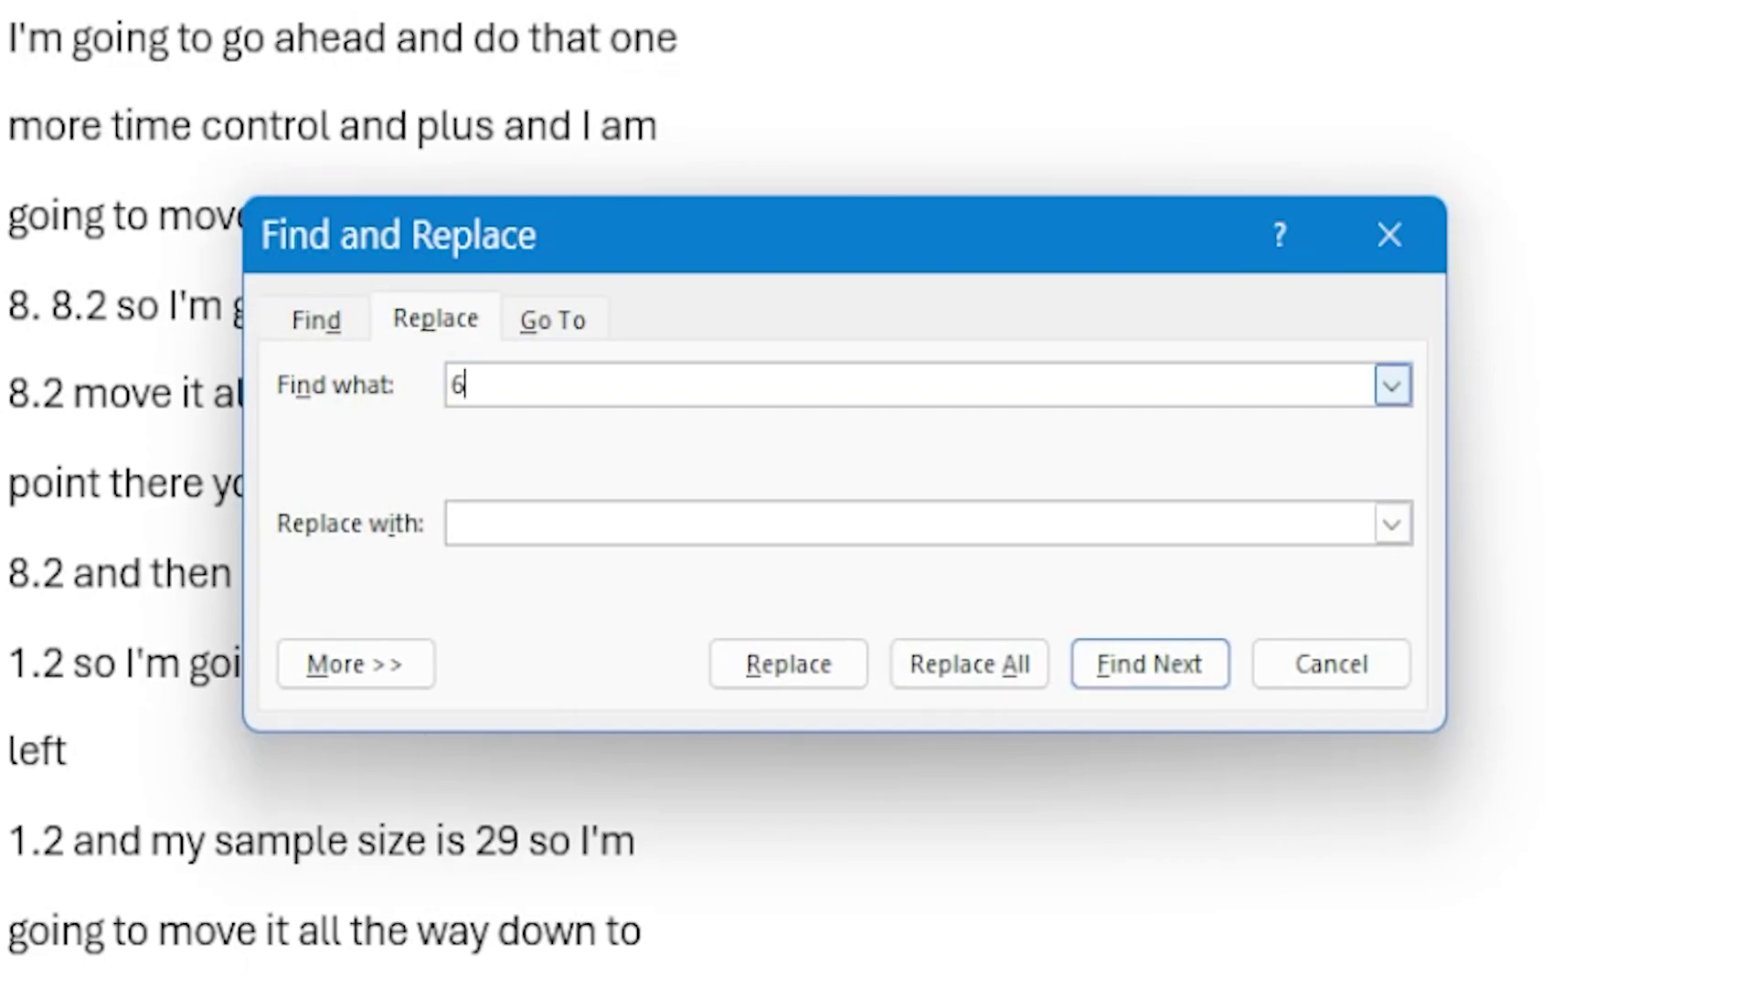
{"action": "key", "text": "BackSpace"}
{"action": "type", "text": "^p"}
{"action": "key", "text": "Tab"}
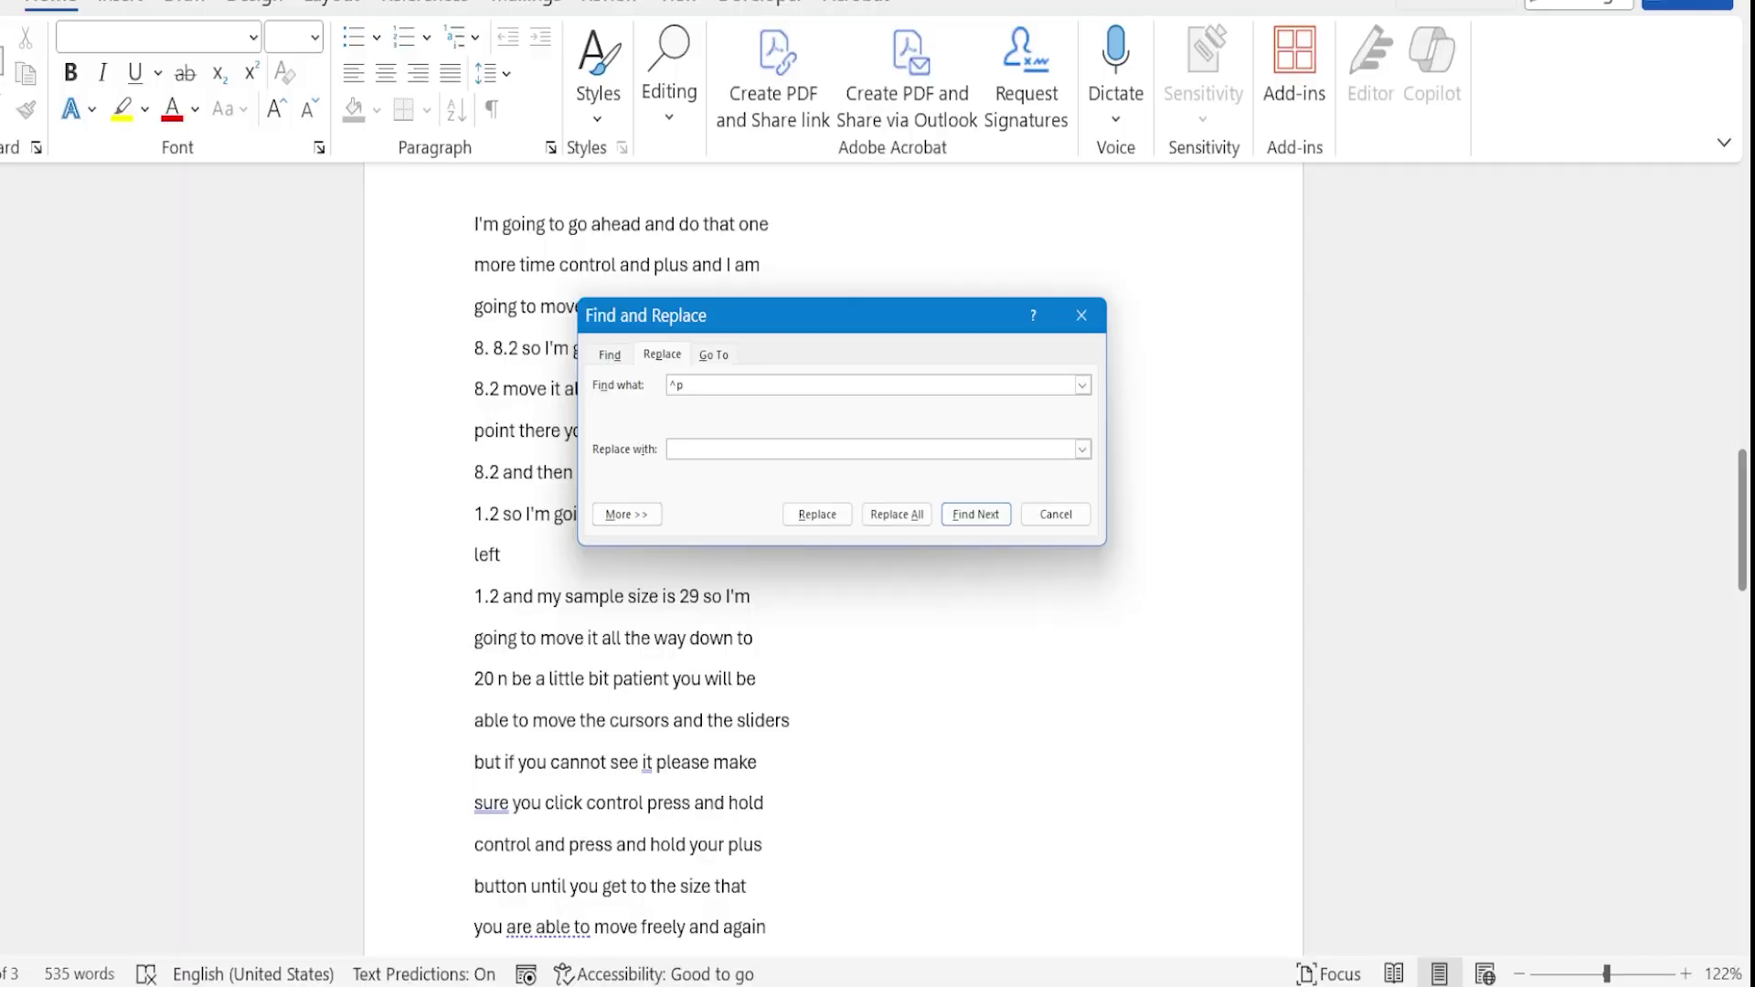
{"action": "key", "text": "alt+a"}
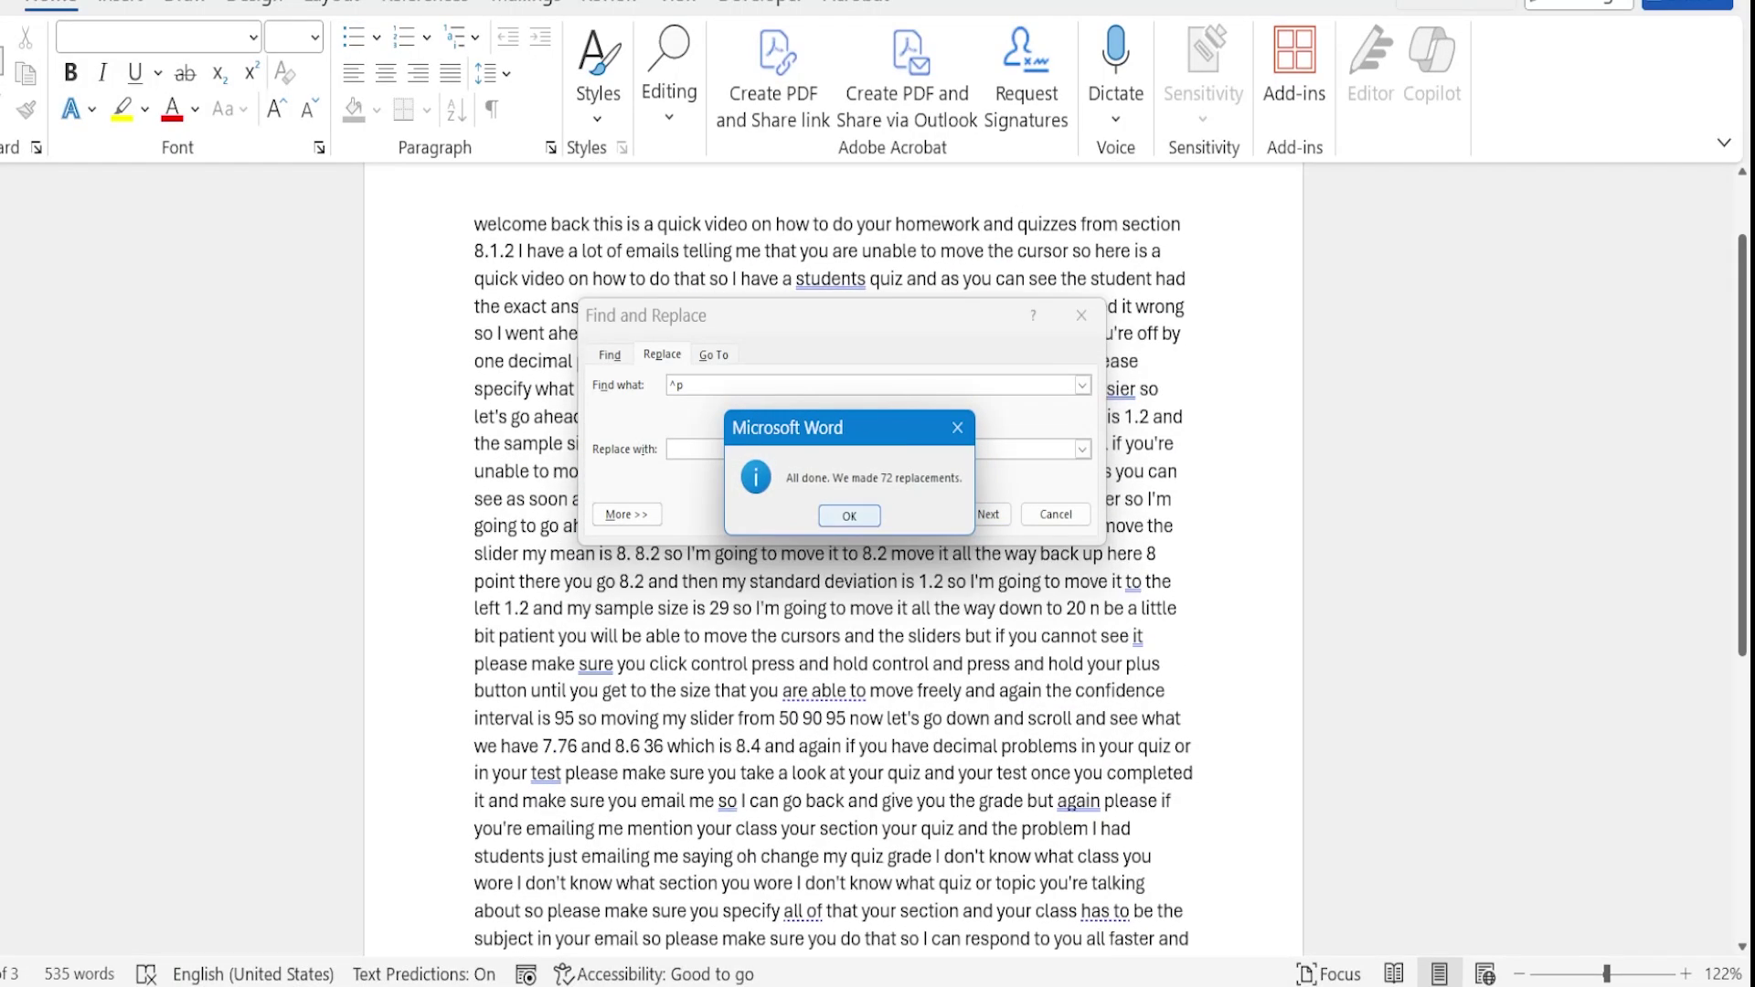
{"action": "key", "text": "Return"}
{"action": "key", "text": "Escape"}
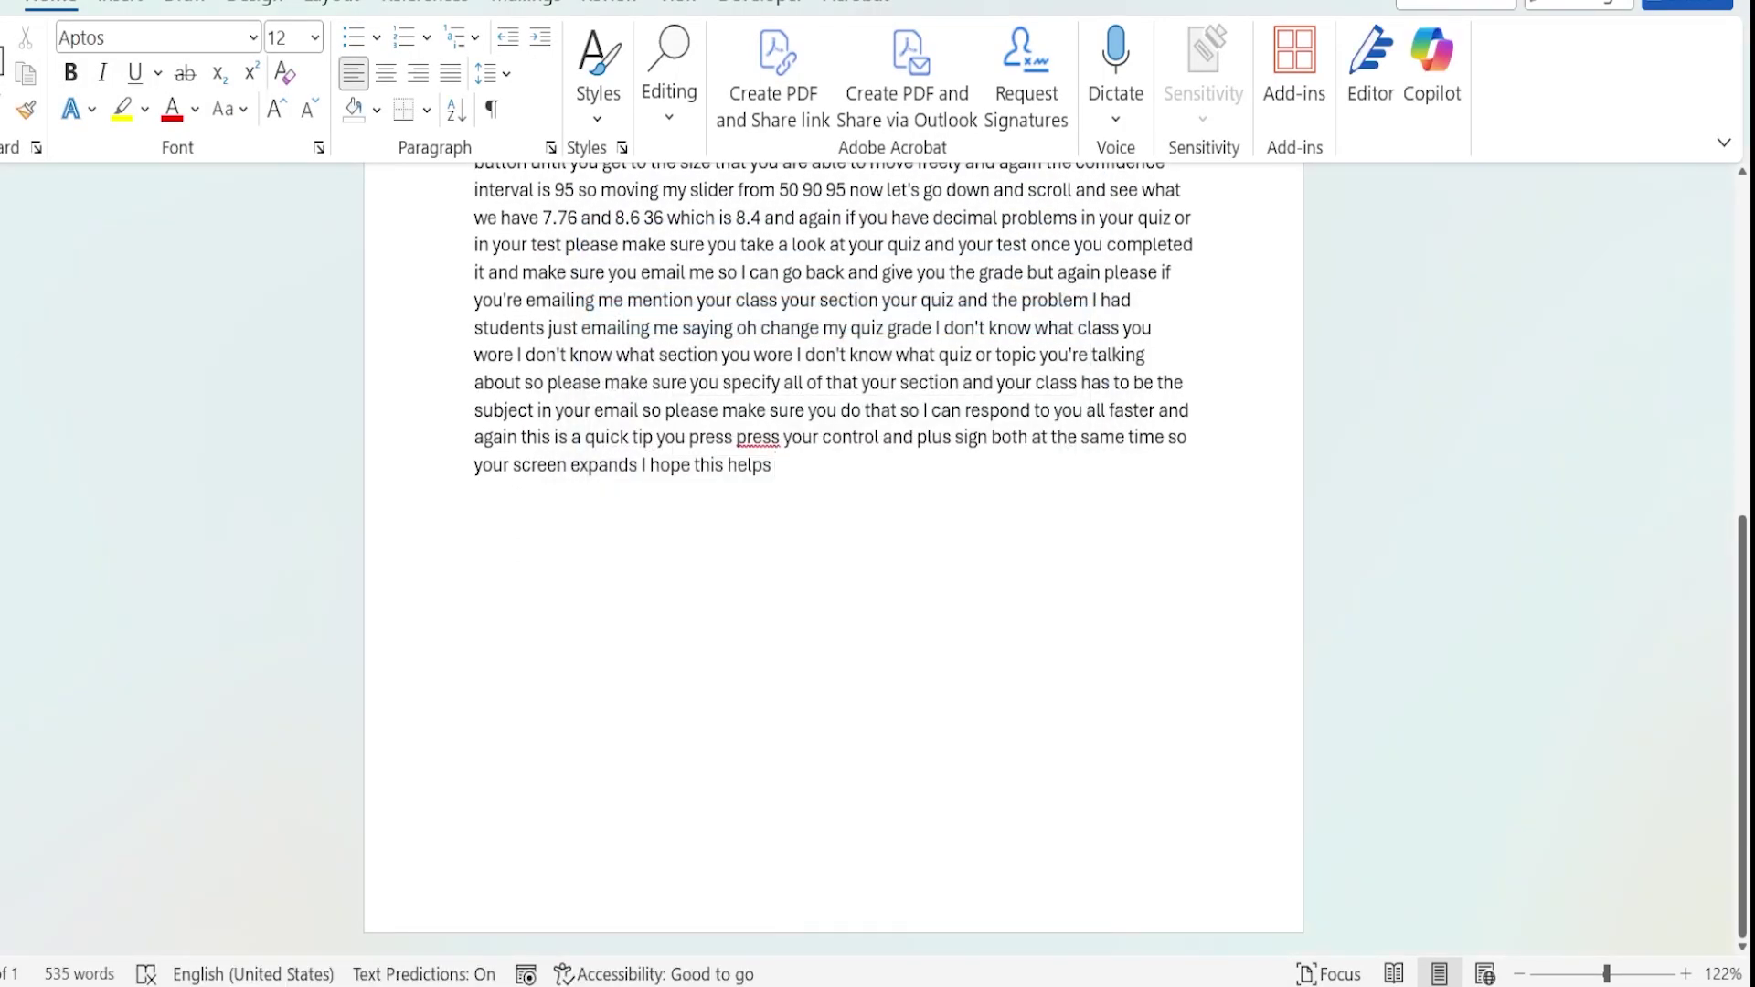
{"action": "scroll", "coordinate": [832, 548], "scroll_direction": "up", "scroll_amount": 8}
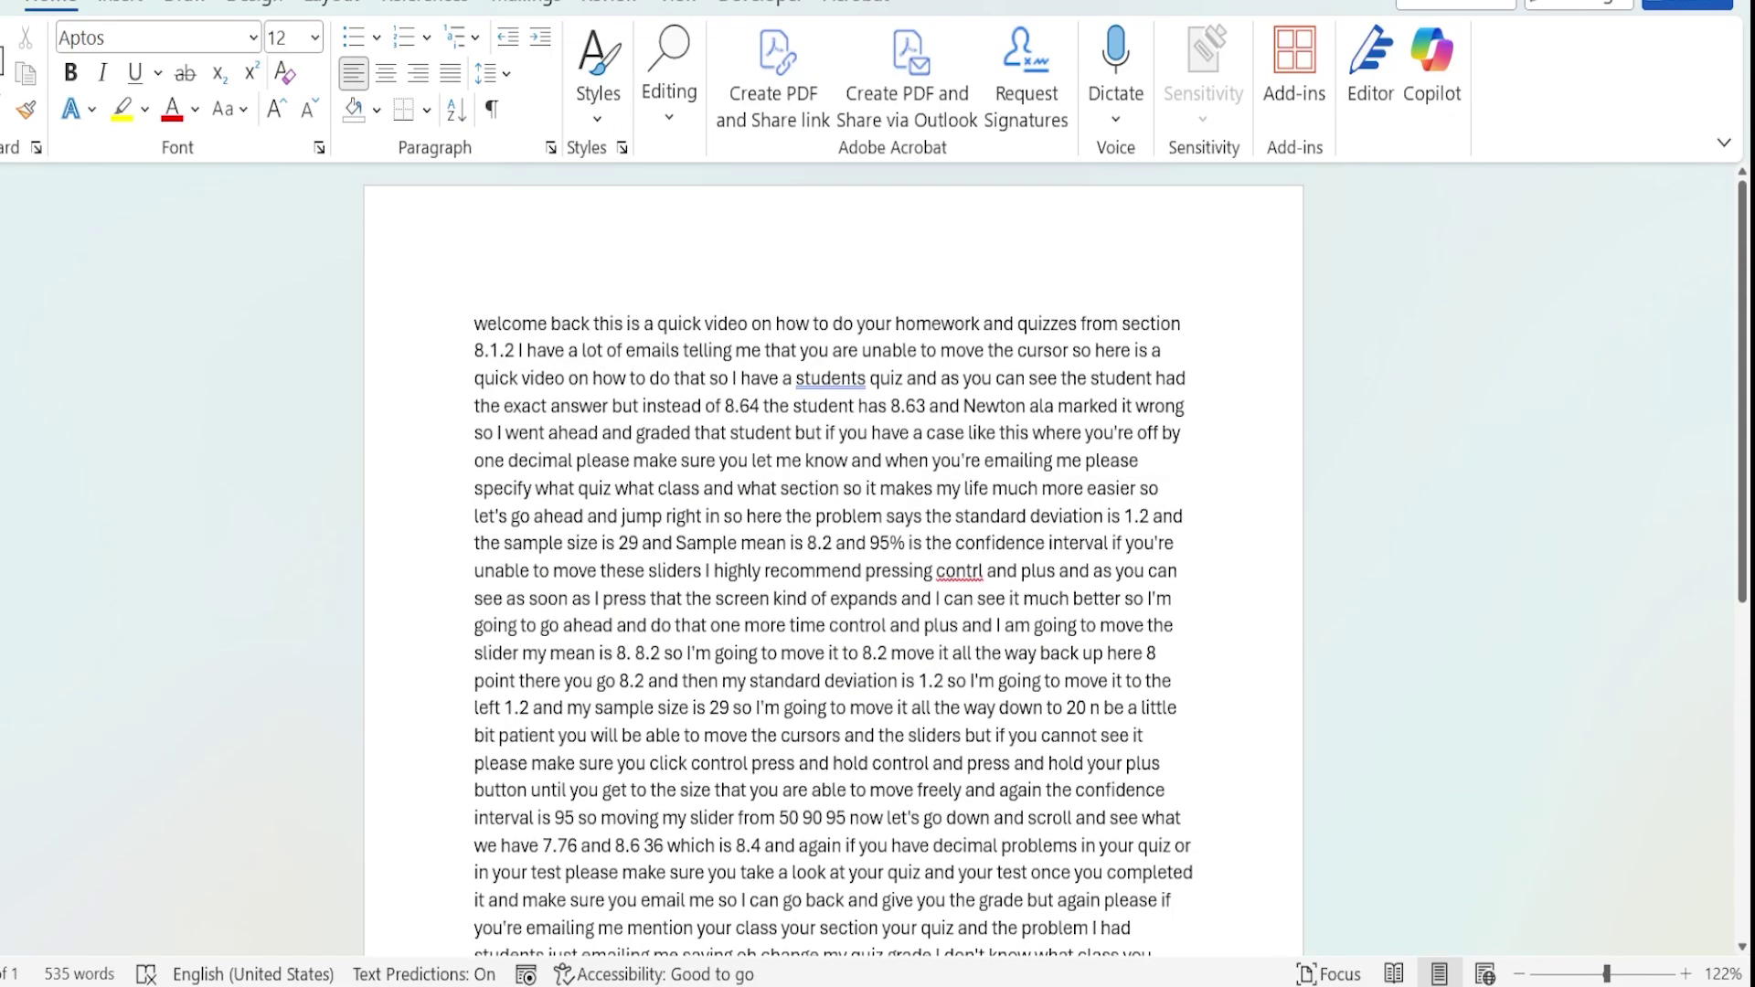
Capitalize the transcript's opening word as "Welcome" and correct the misspelled "contrl" to "control"
{"action": "key", "text": "BackSpace"}
{"action": "type", "text": "W"}
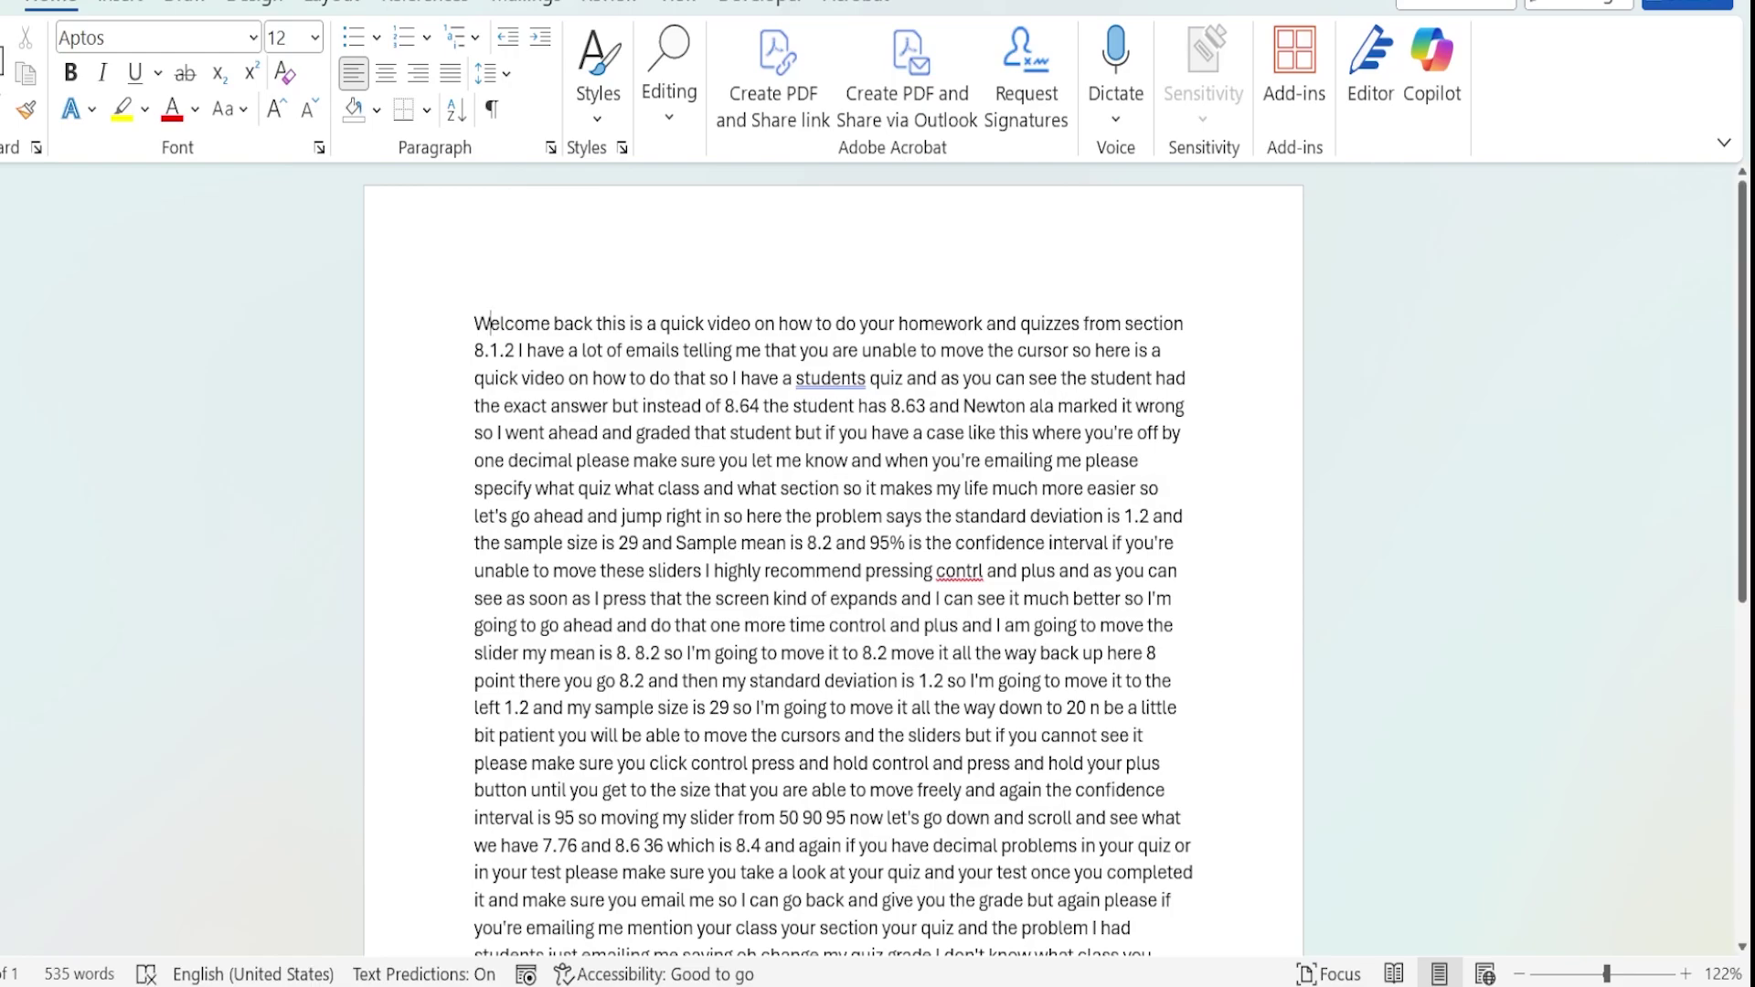
{"action": "scroll", "coordinate": [832, 557], "scroll_direction": "down", "scroll_amount": 1}
{"action": "left_click", "coordinate": [959, 509]}
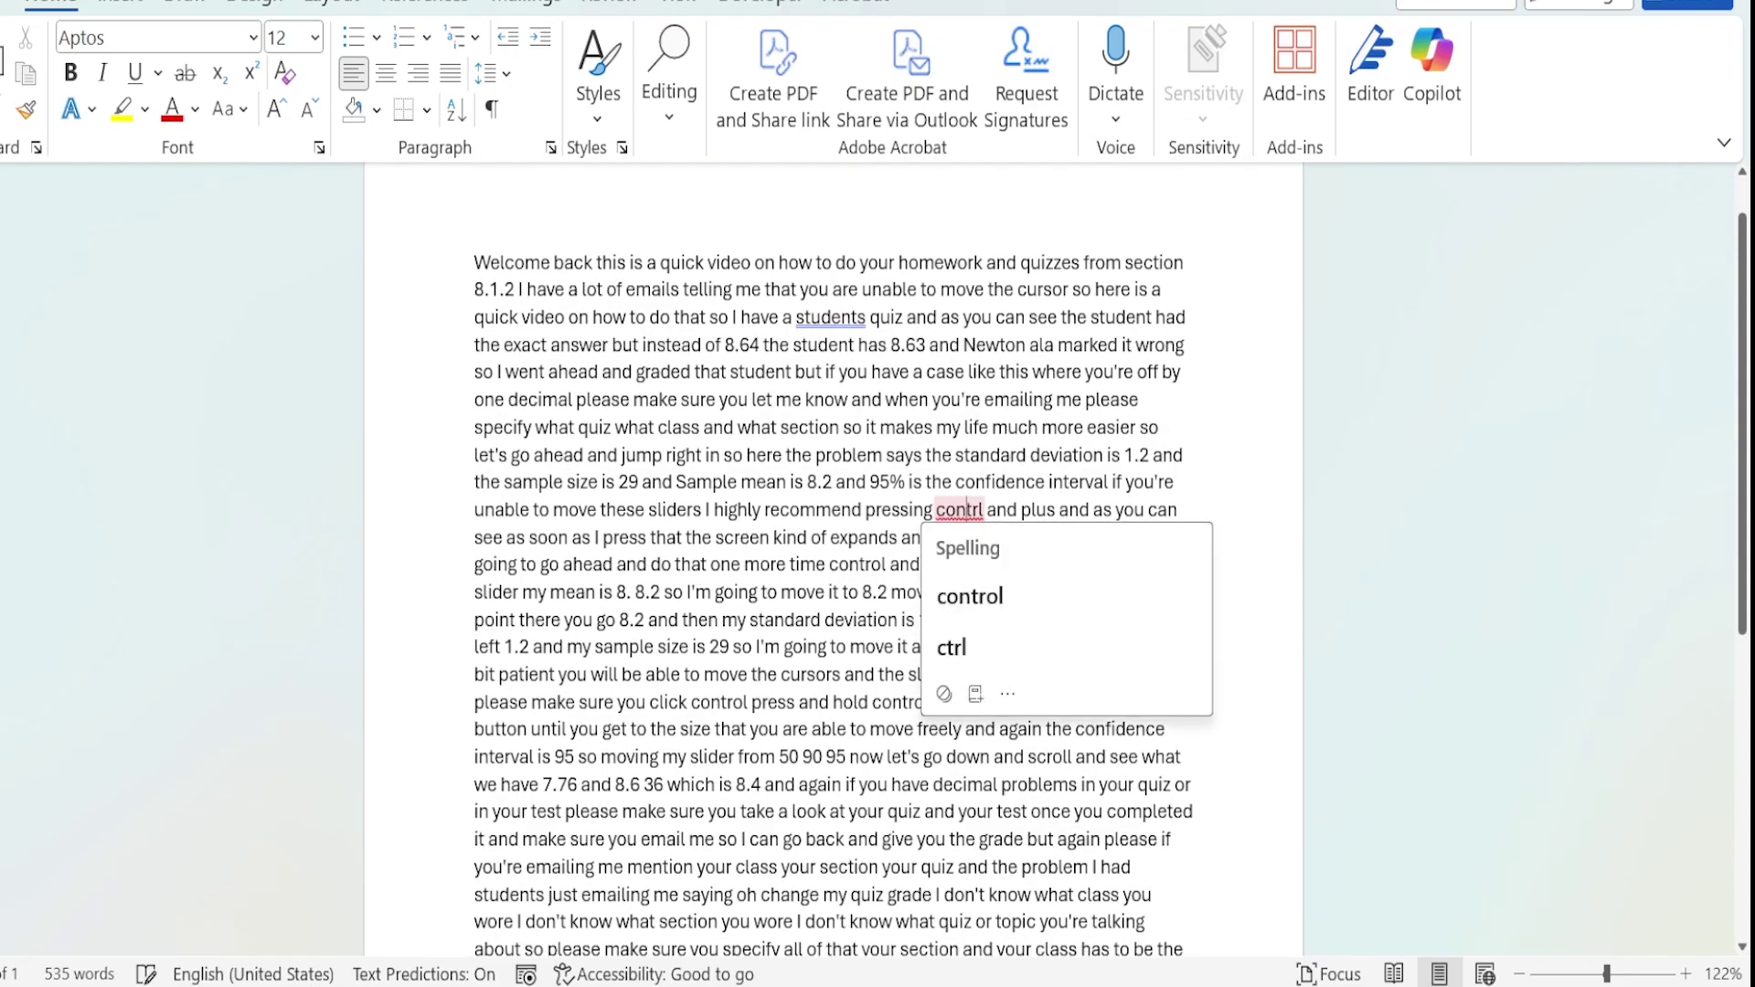
{"action": "left_click", "coordinate": [970, 595]}
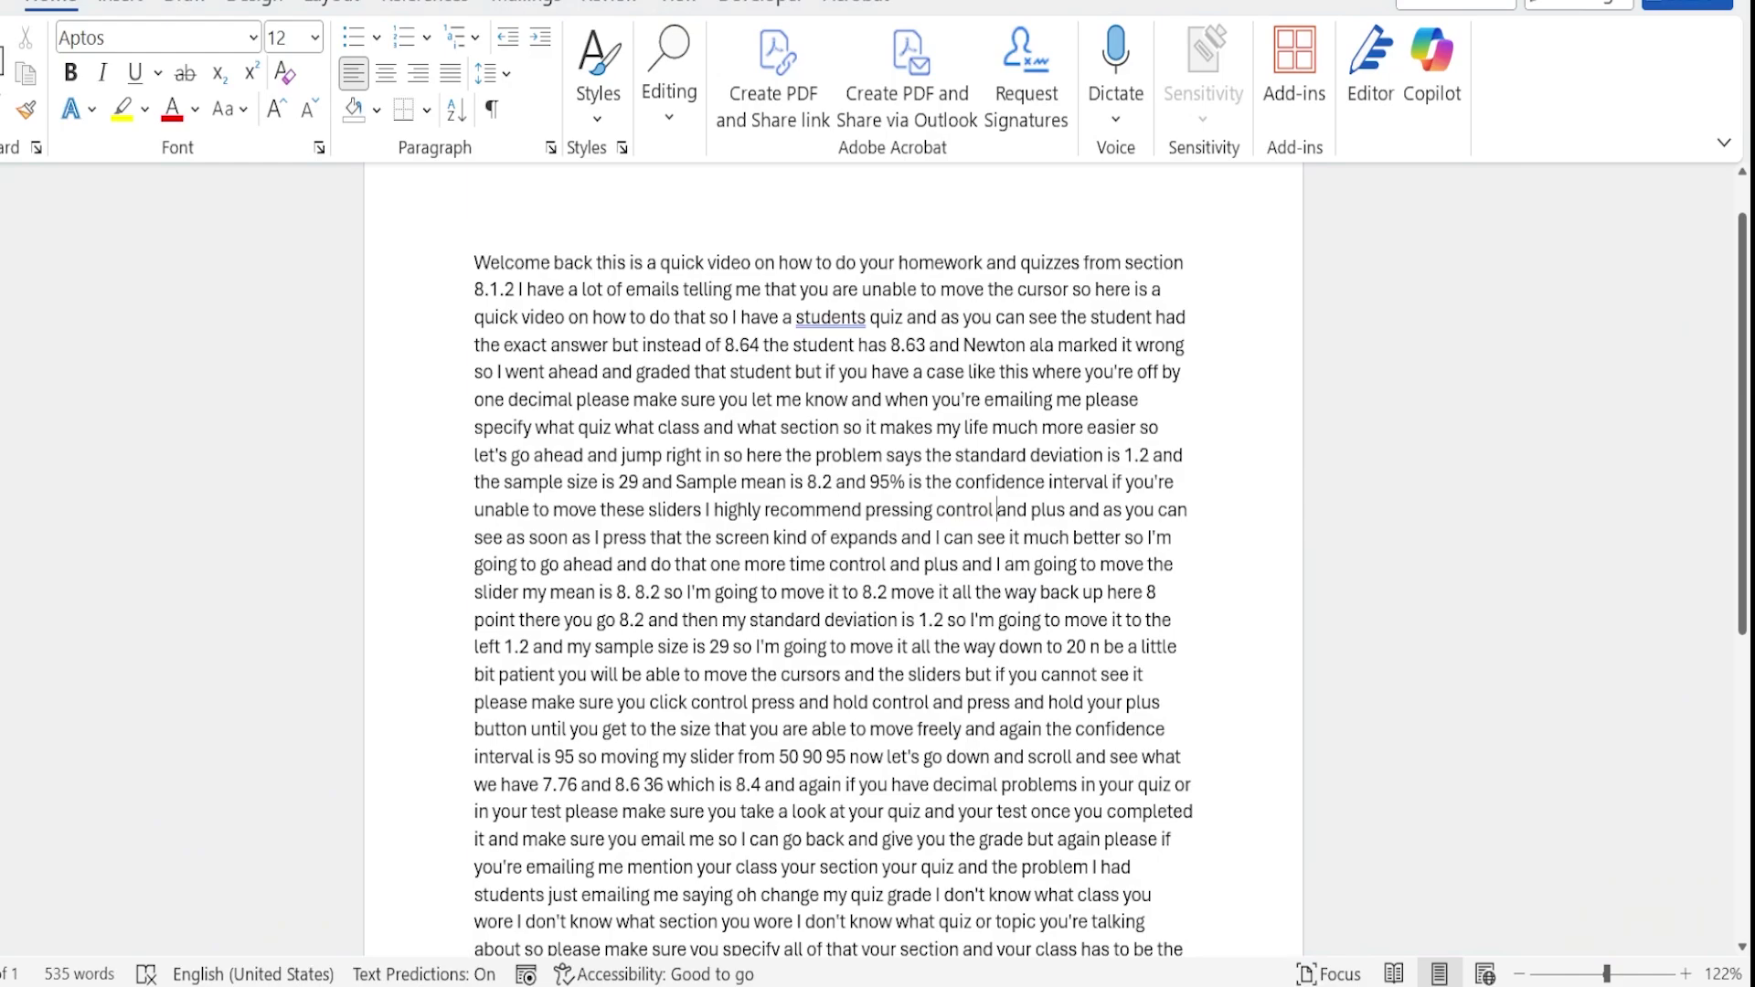
Split the transcript before "I can see it much better", leaving a blank line between the two paragraphs
{"action": "left_click", "coordinate": [935, 538]}
{"action": "key", "text": "Return"}
{"action": "key", "text": "Return"}
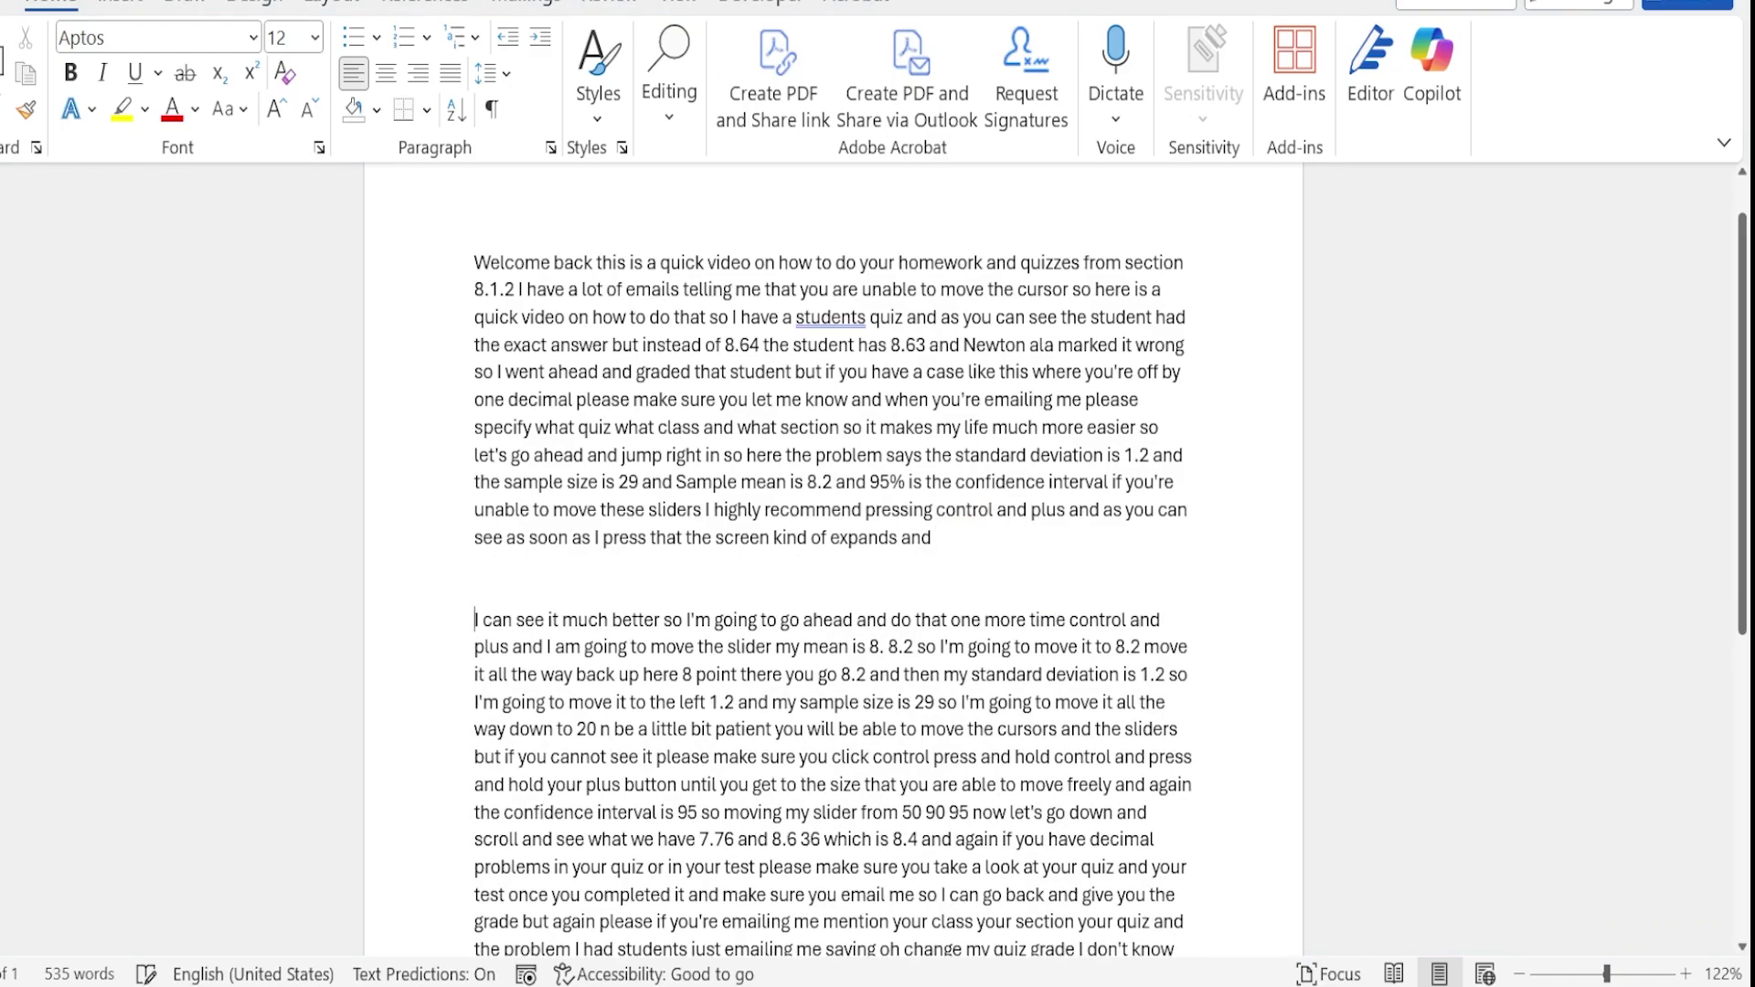
{"action": "scroll", "coordinate": [832, 549], "scroll_direction": "down", "scroll_amount": 2}
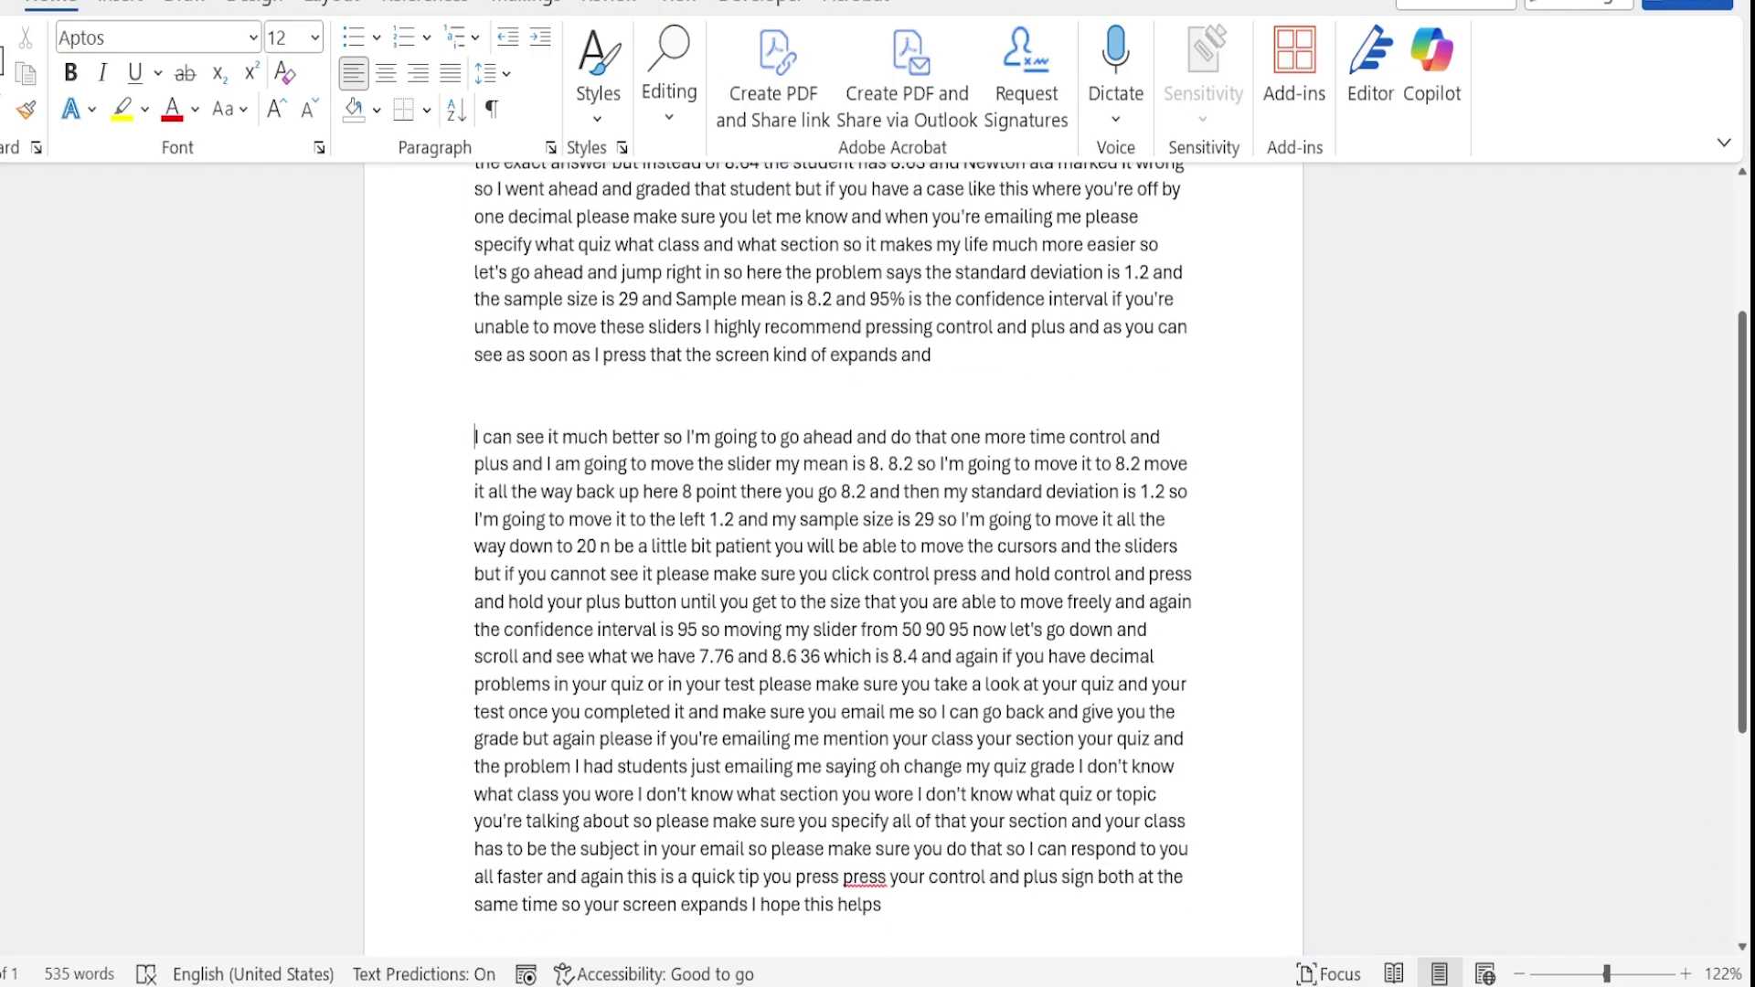
Copy the entire Word transcript and switch to the Sample Video page being edited in Canvas
{"action": "key", "text": "ctrl+a"}
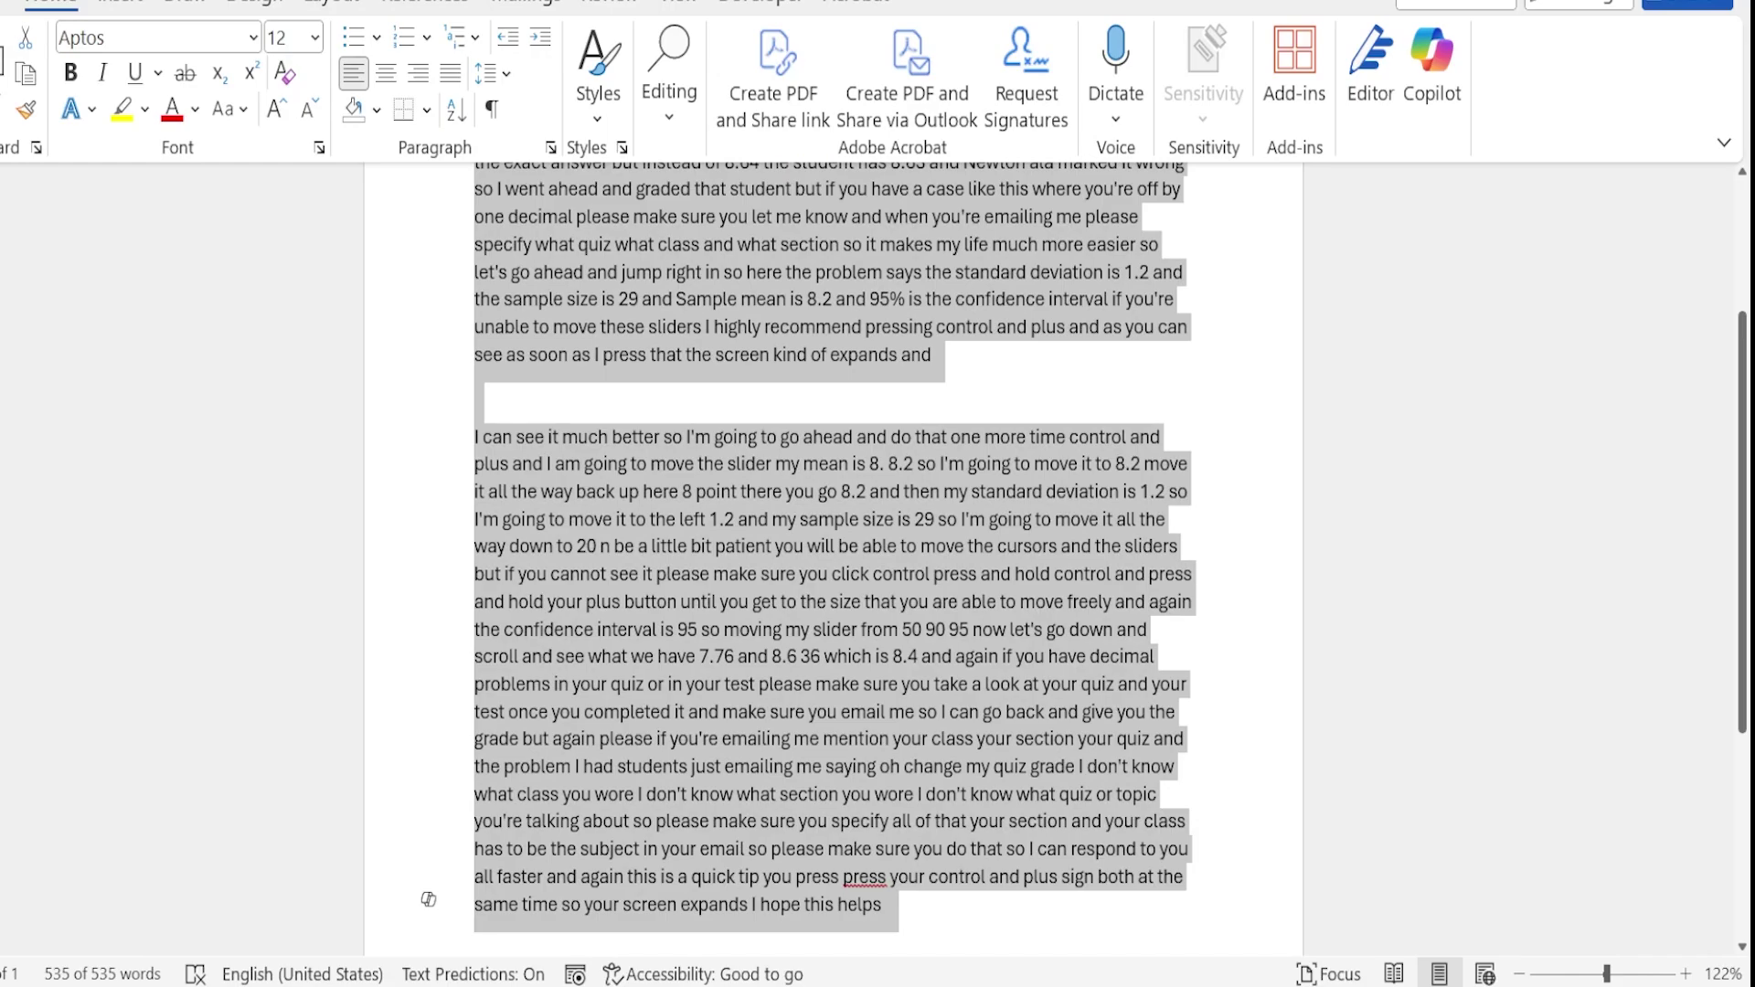
{"action": "key", "text": "alt+Tab"}
{"action": "mouse_move", "coordinate": [18, 129]}
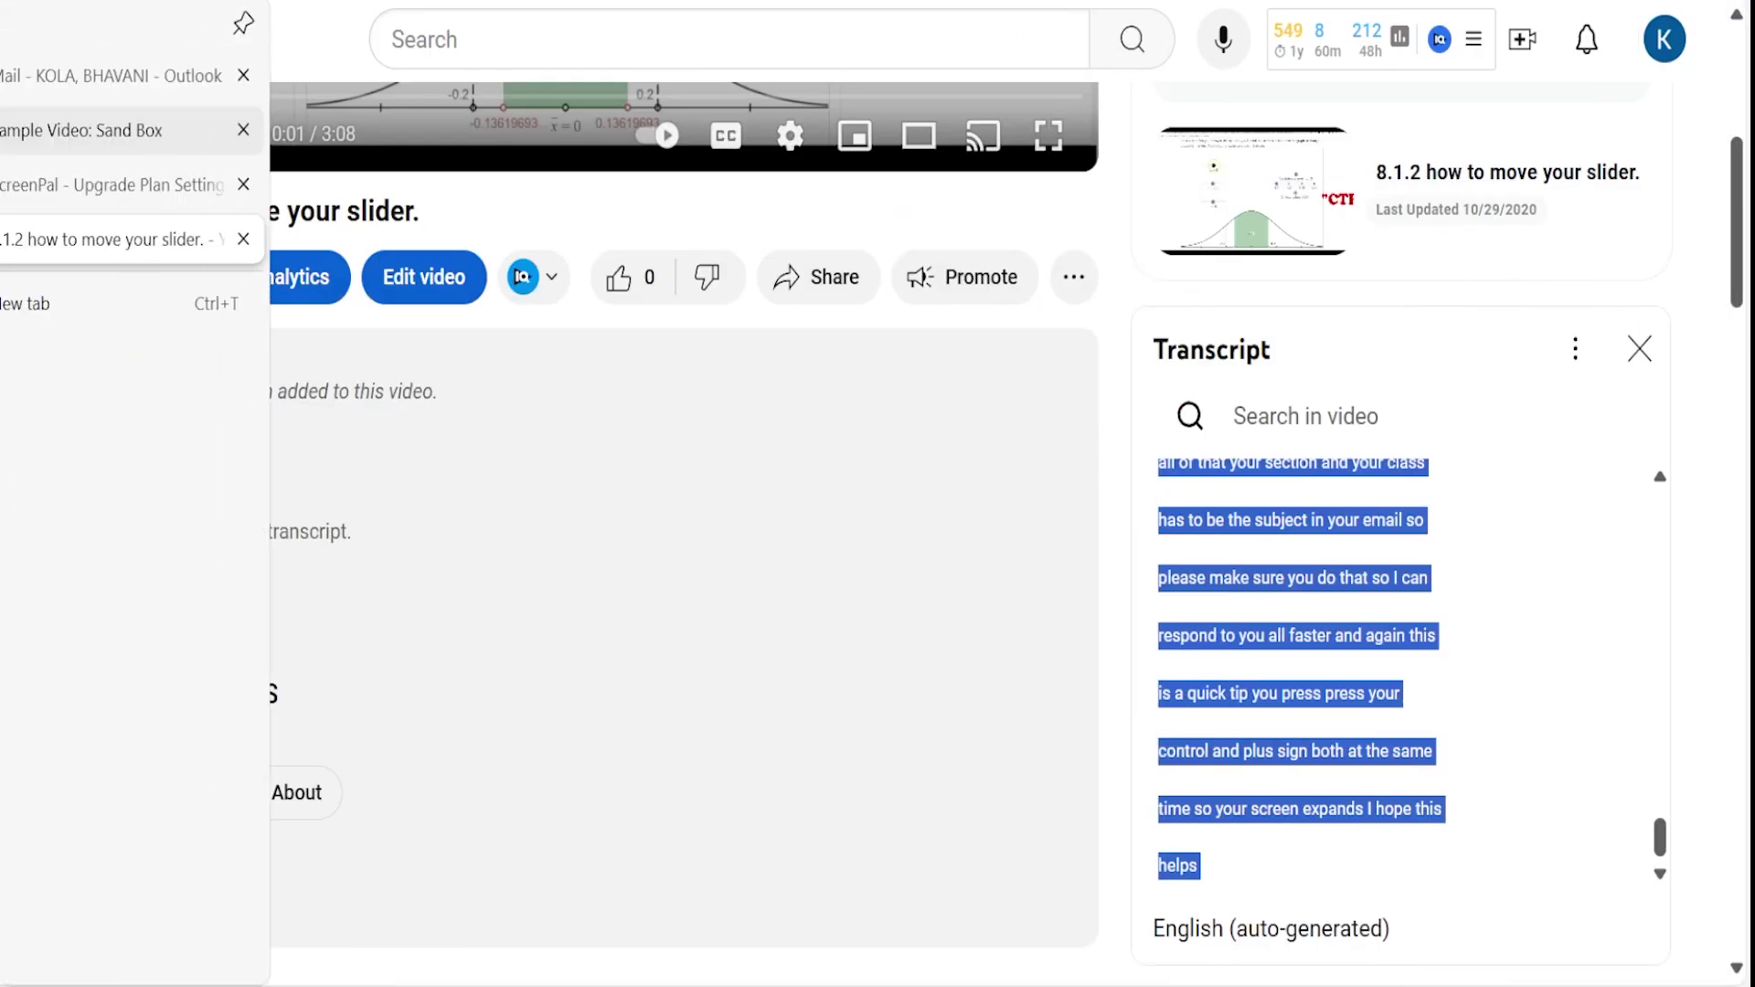
{"action": "left_click", "coordinate": [91, 129]}
{"action": "scroll", "coordinate": [1005, 508], "scroll_direction": "down", "scroll_amount": 1}
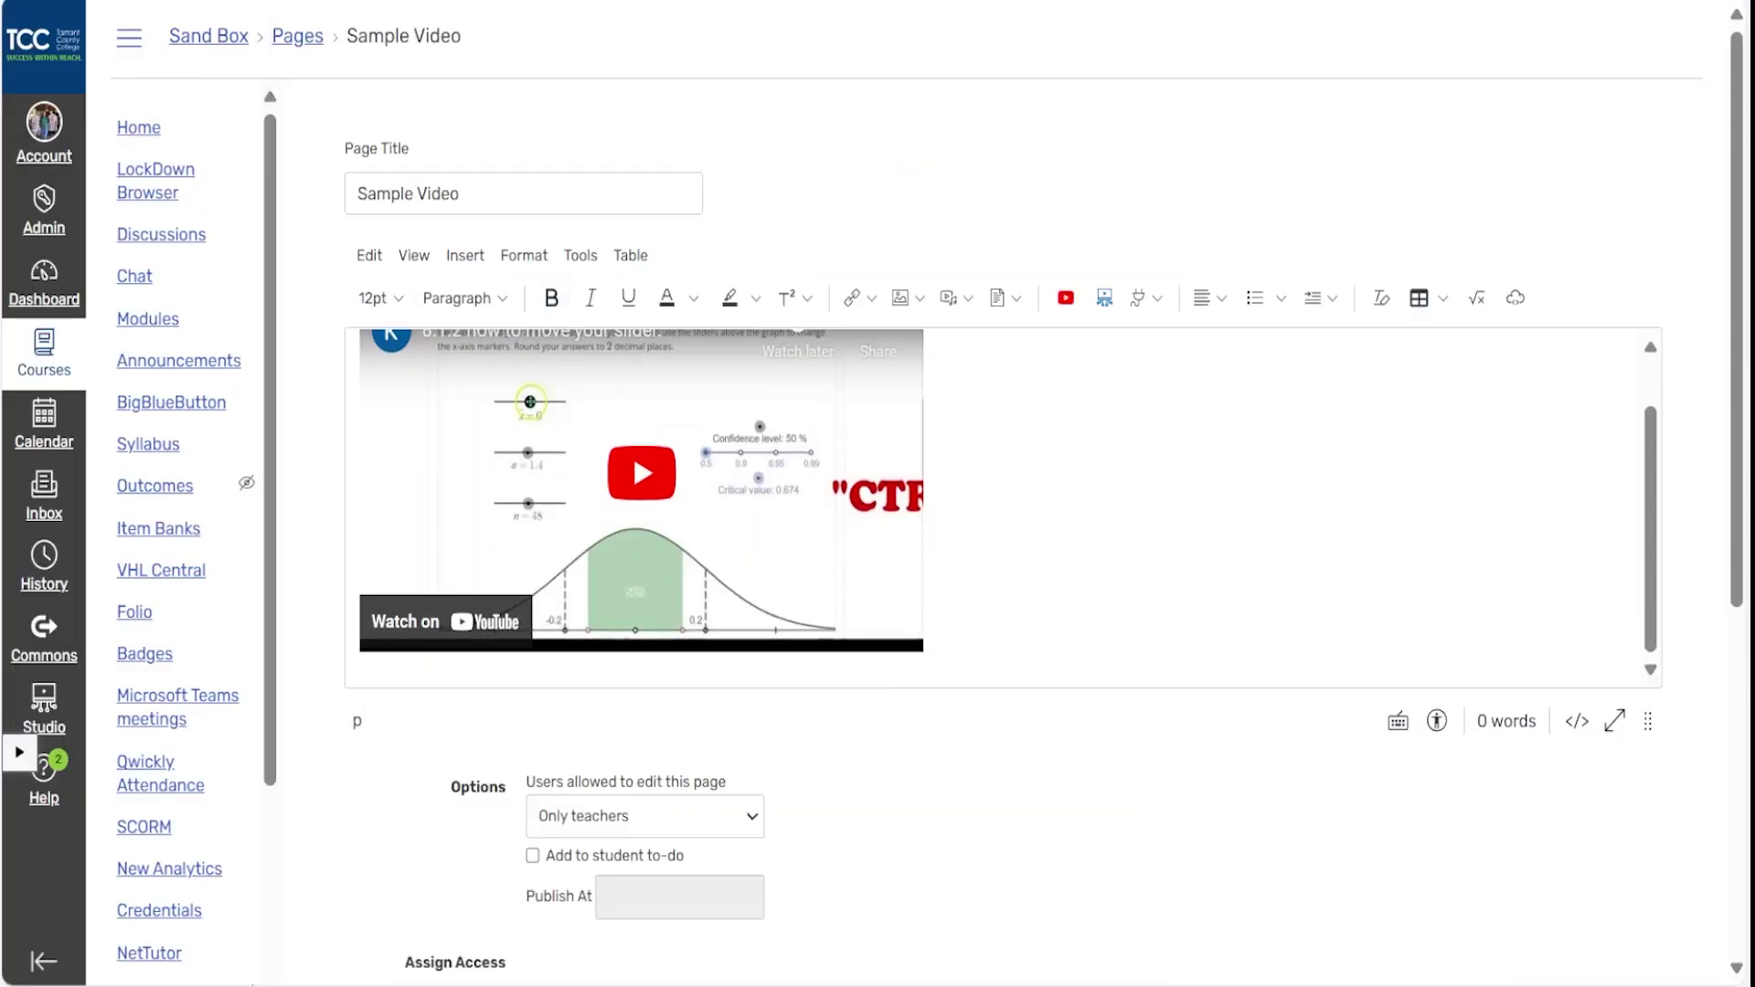
Add the label "Transcript:" on its own line below the embedded video, with its spelling corrected
{"action": "left_click", "coordinate": [1005, 509]}
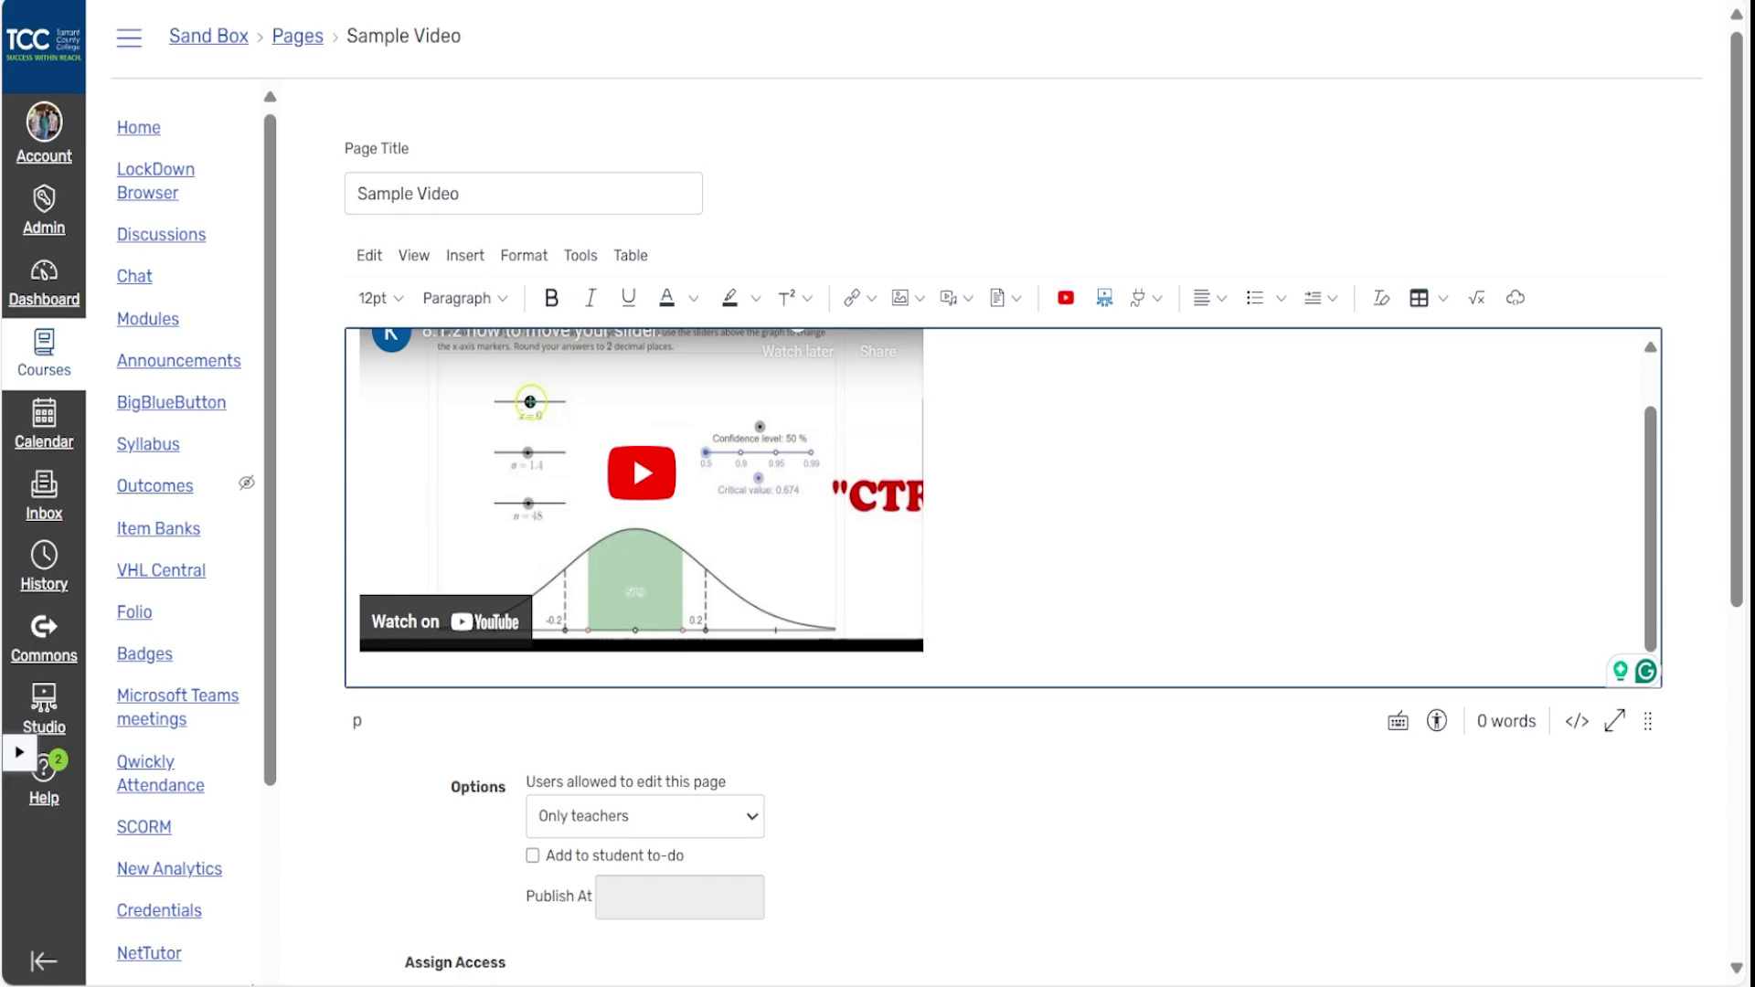
{"action": "scroll", "coordinate": [1005, 508], "scroll_direction": "down", "scroll_amount": 1}
{"action": "scroll", "coordinate": [1005, 508], "scroll_direction": "down", "scroll_amount": 1}
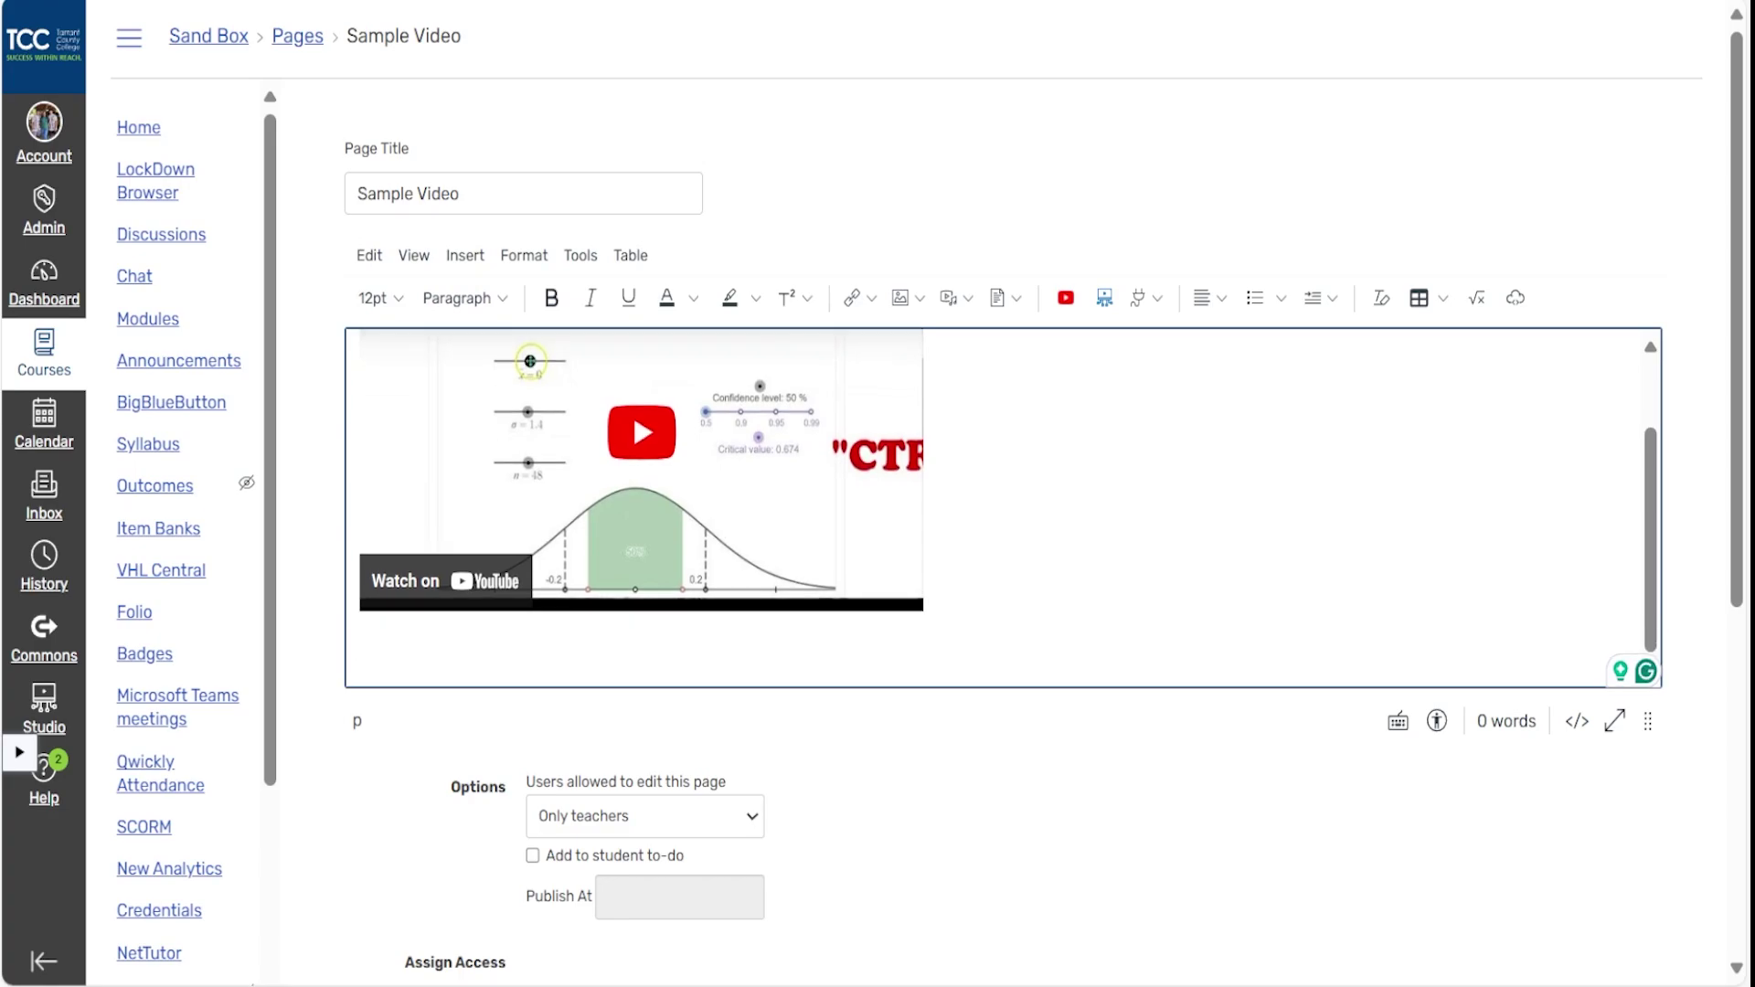
{"action": "type", "text": "Tranc"}
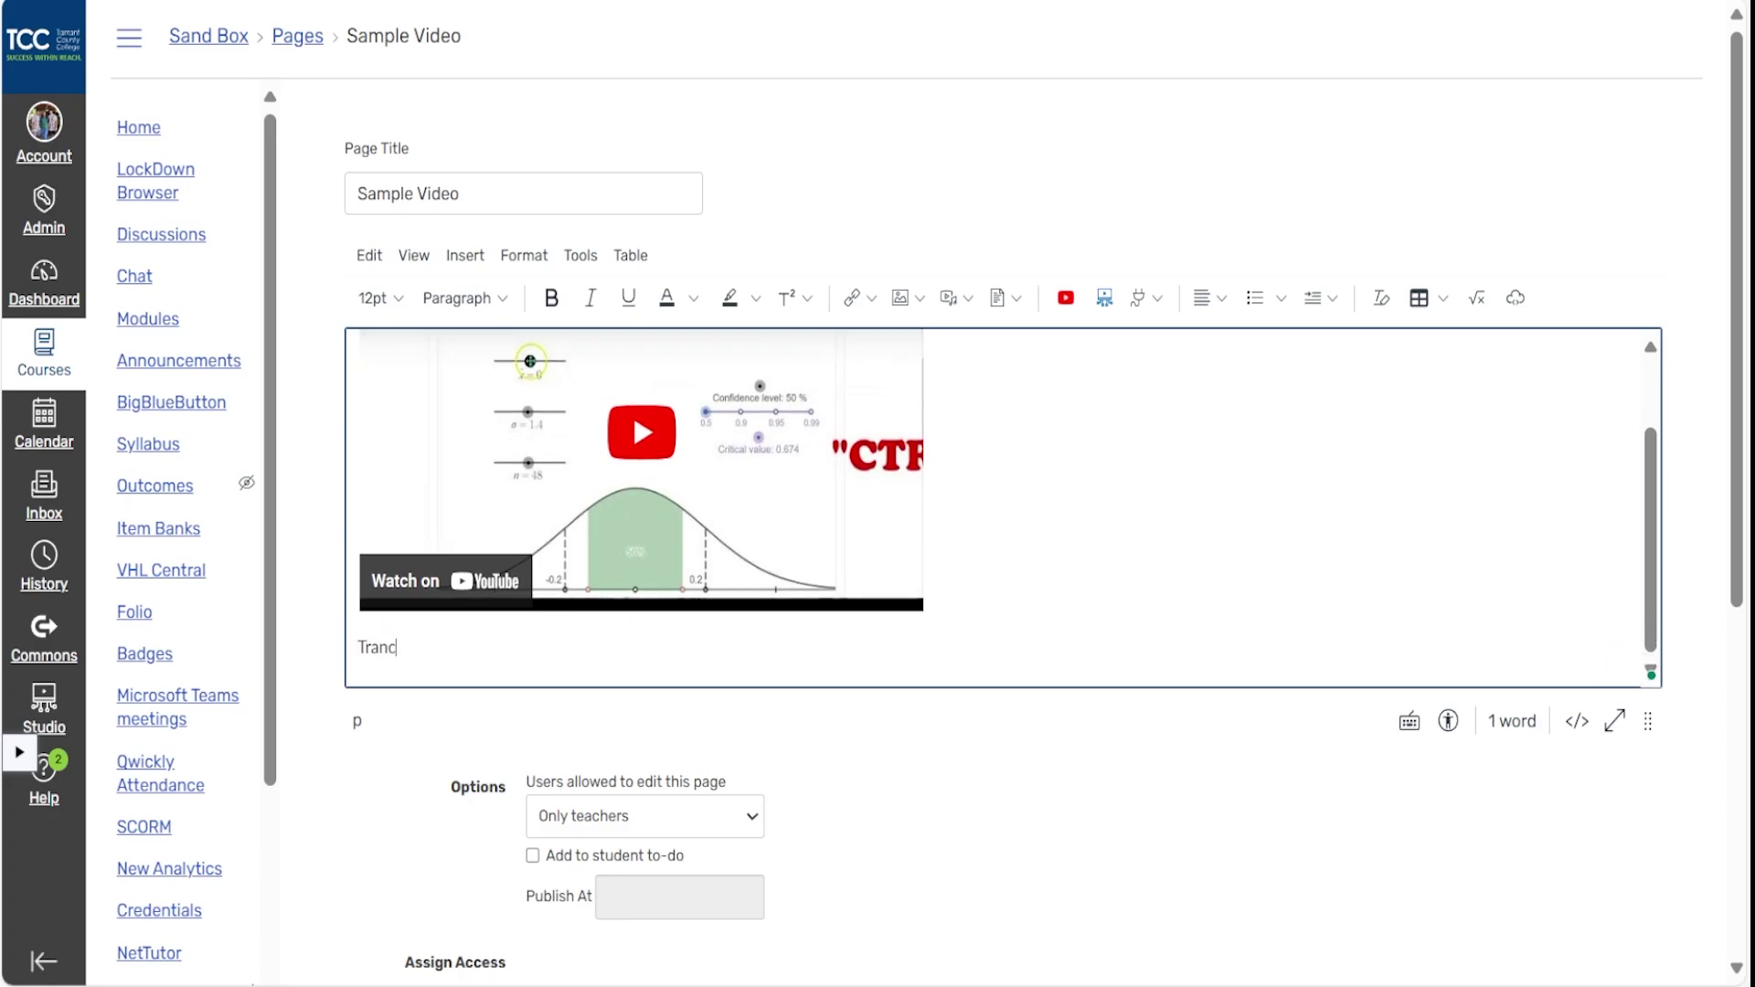
{"action": "type", "text": "ript:"}
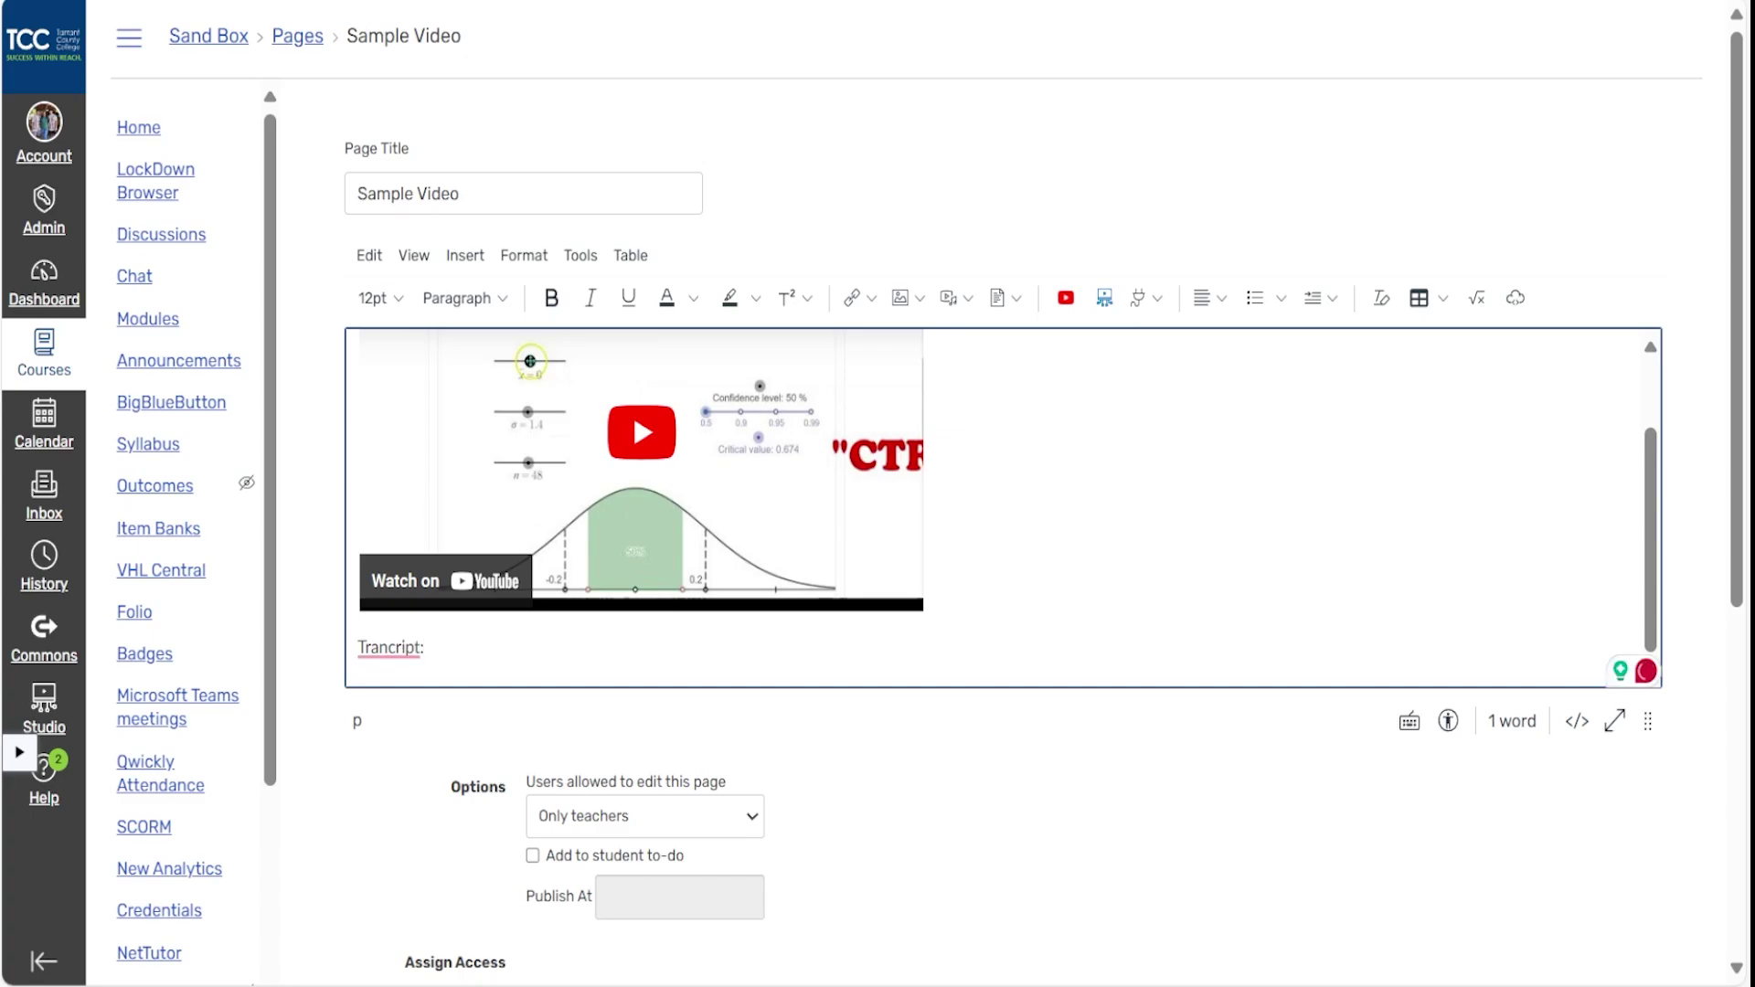
{"action": "mouse_move", "coordinate": [388, 647]}
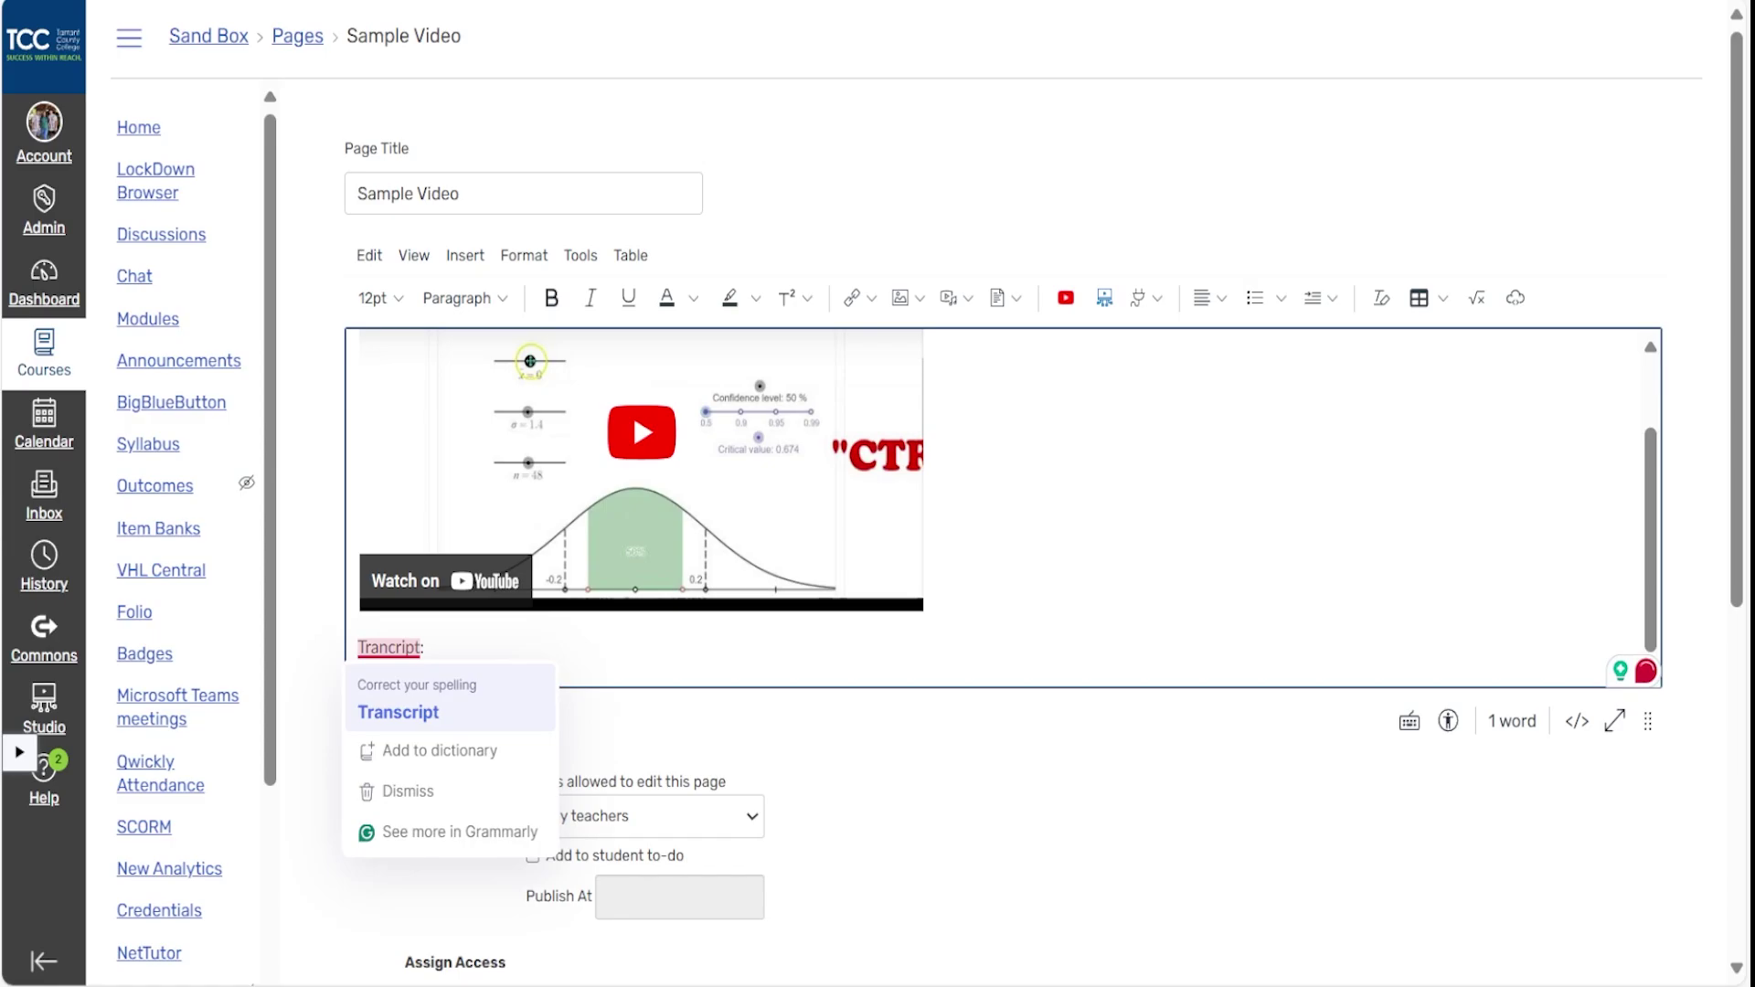
{"action": "left_click", "coordinate": [398, 712]}
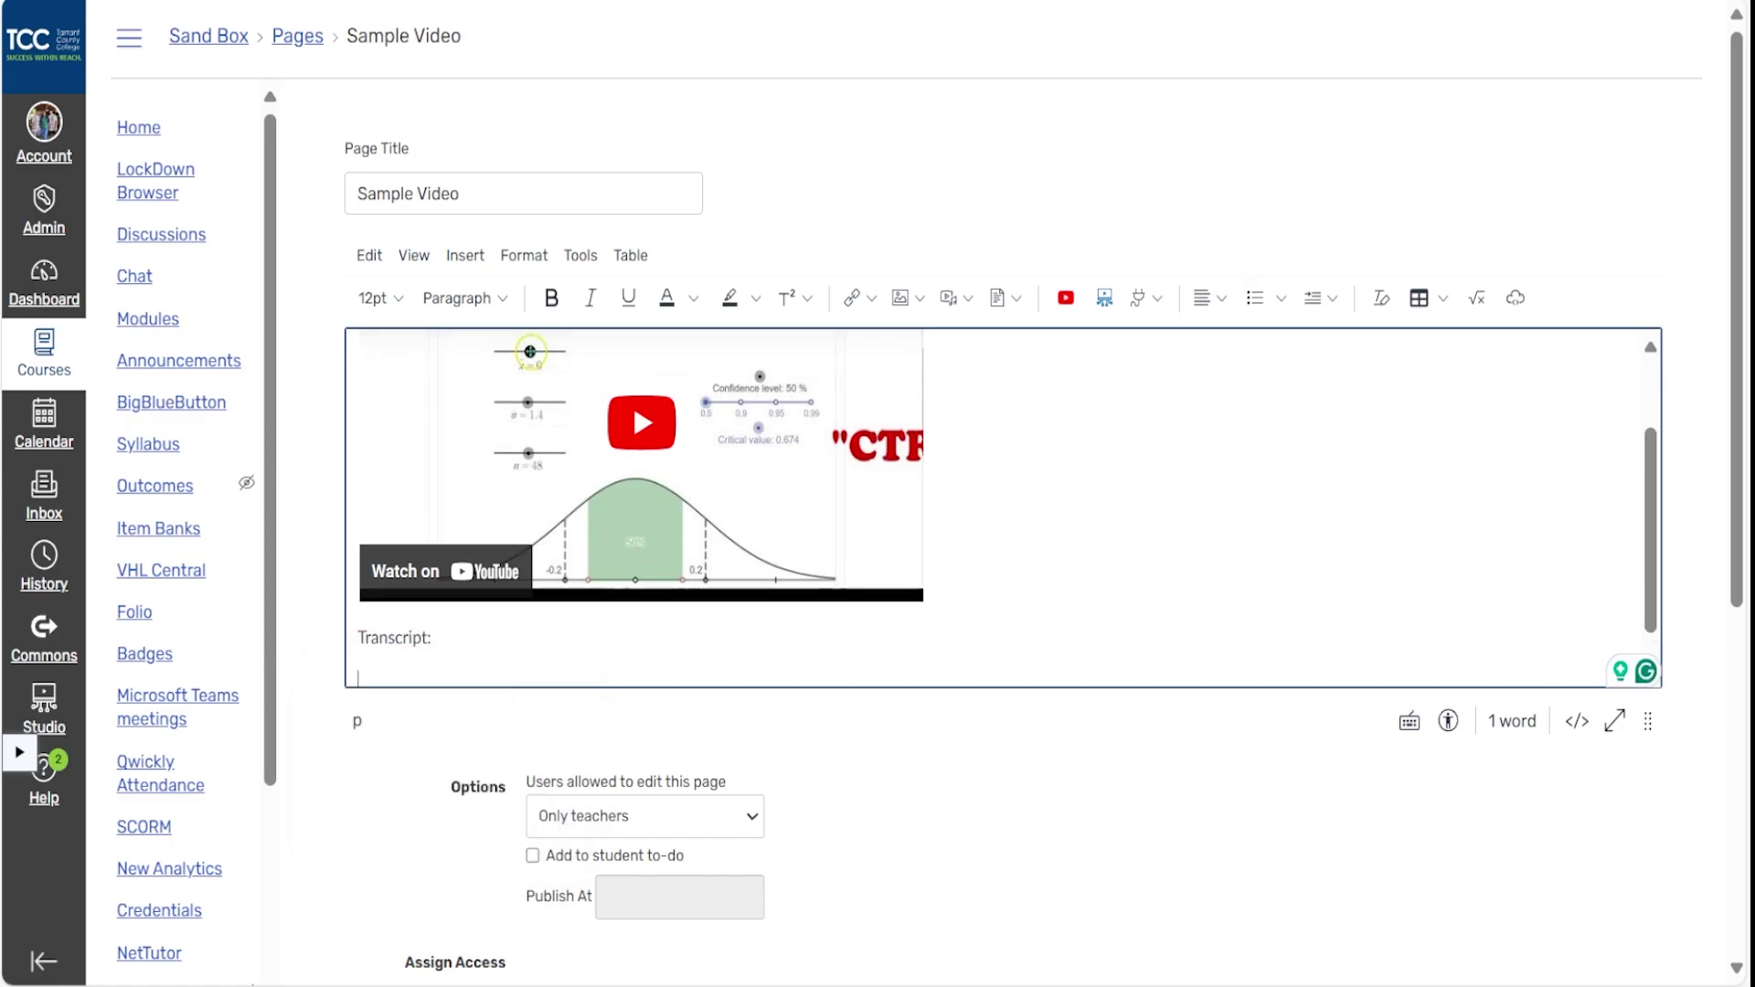
Paste the copied transcript under the "Transcript:" label and save the Sample Video page
{"action": "key", "text": "ctrl+v"}
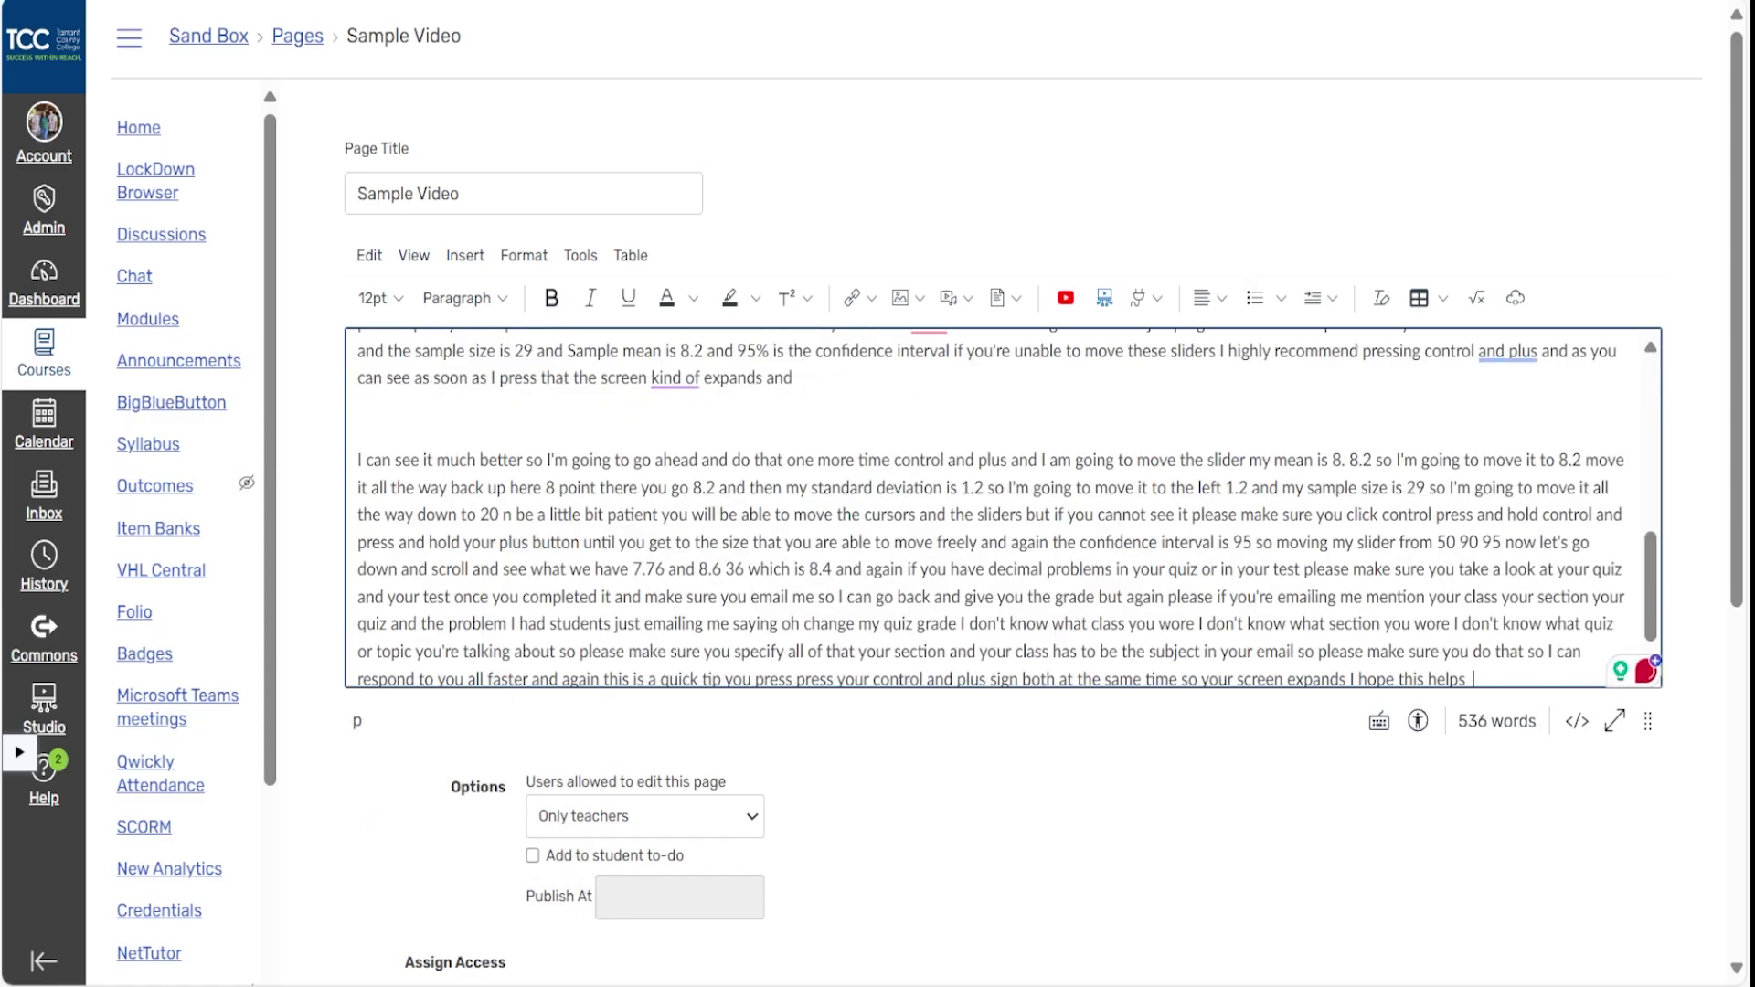
{"action": "scroll", "coordinate": [1003, 507], "scroll_direction": "down", "scroll_amount": 8}
{"action": "left_click", "coordinate": [1618, 877]}
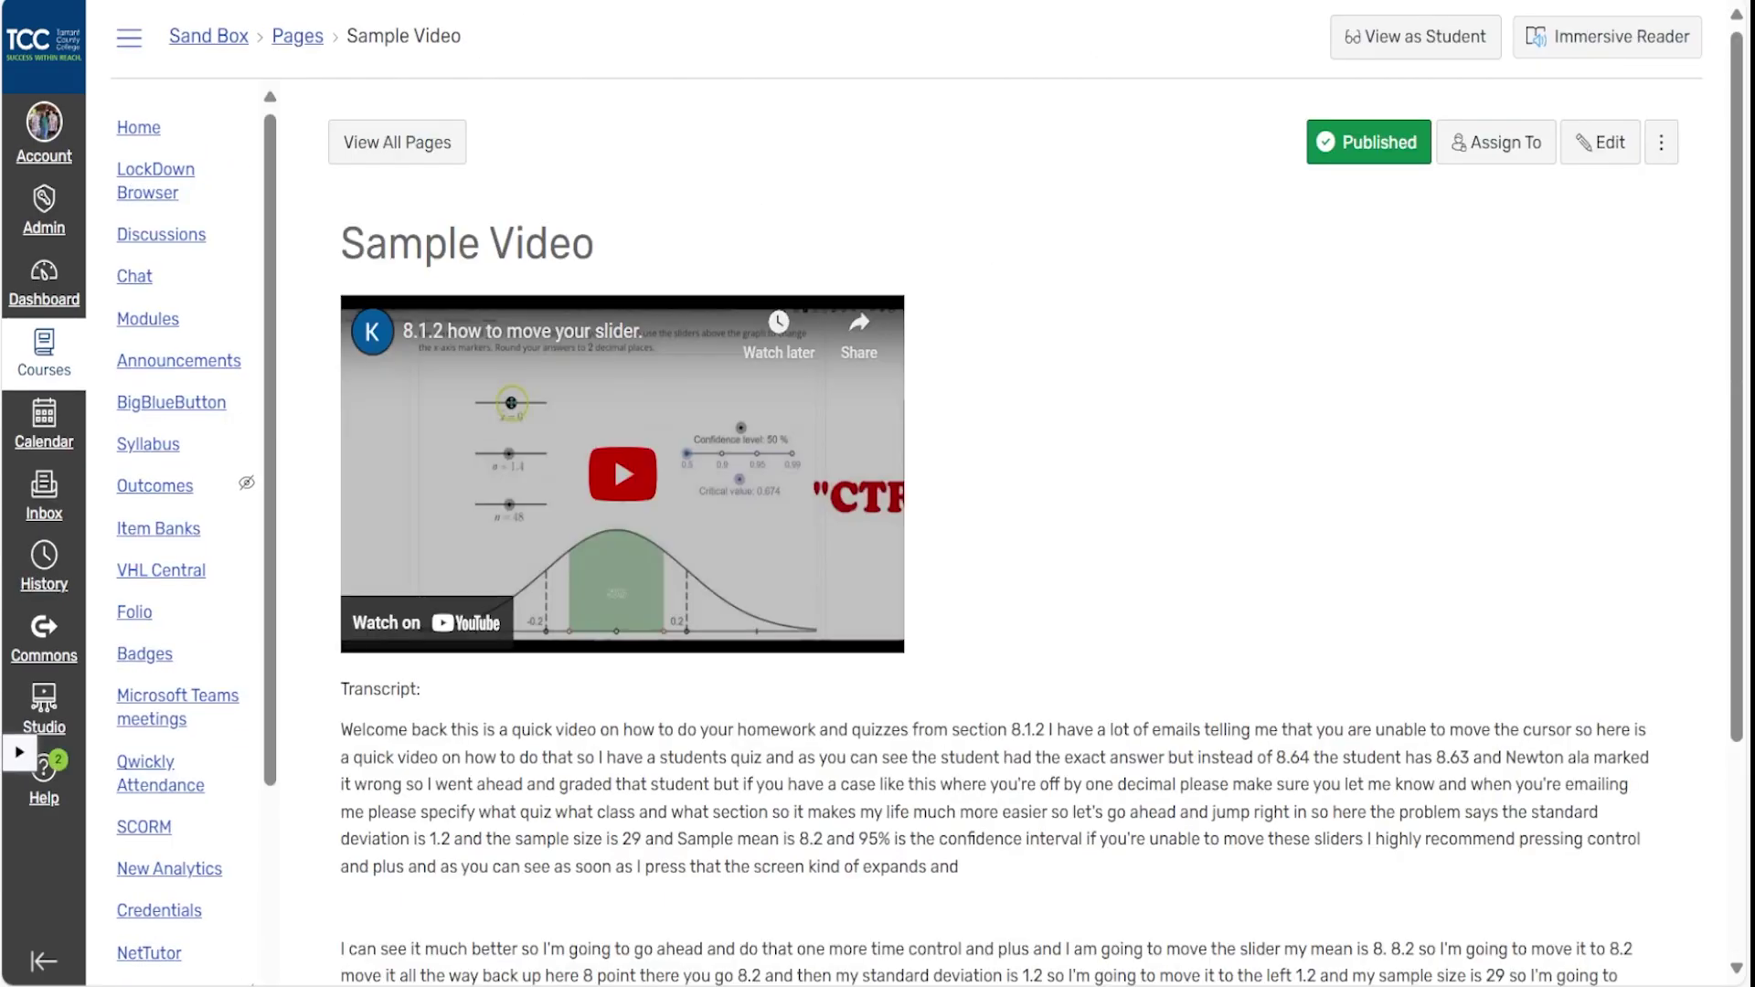
{"action": "scroll", "coordinate": [612, 163], "scroll_direction": "down", "scroll_amount": 3}
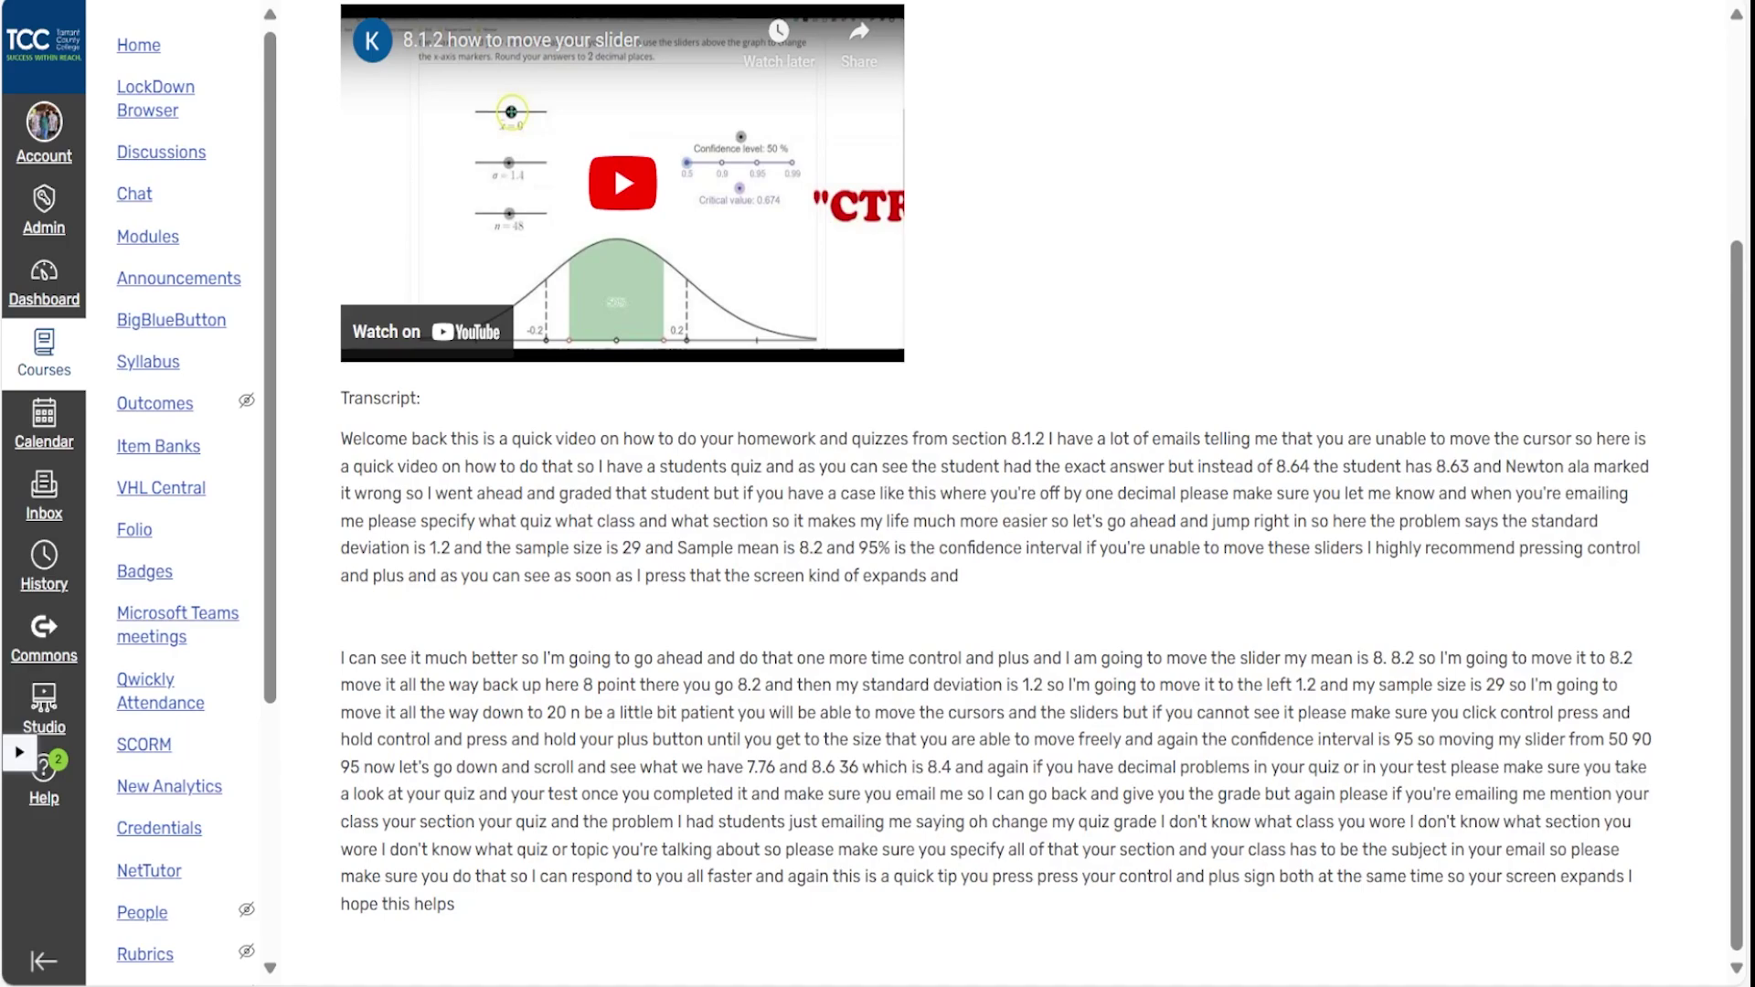
Switch to the ChatGPT conversation Homework Quiz Slider Fix, review the prompt and reply, and copy the full paragraphed transcript from the reply
{"action": "left_click_drag", "start_coordinate": [1746, 60], "coordinate": [1069, 66]}
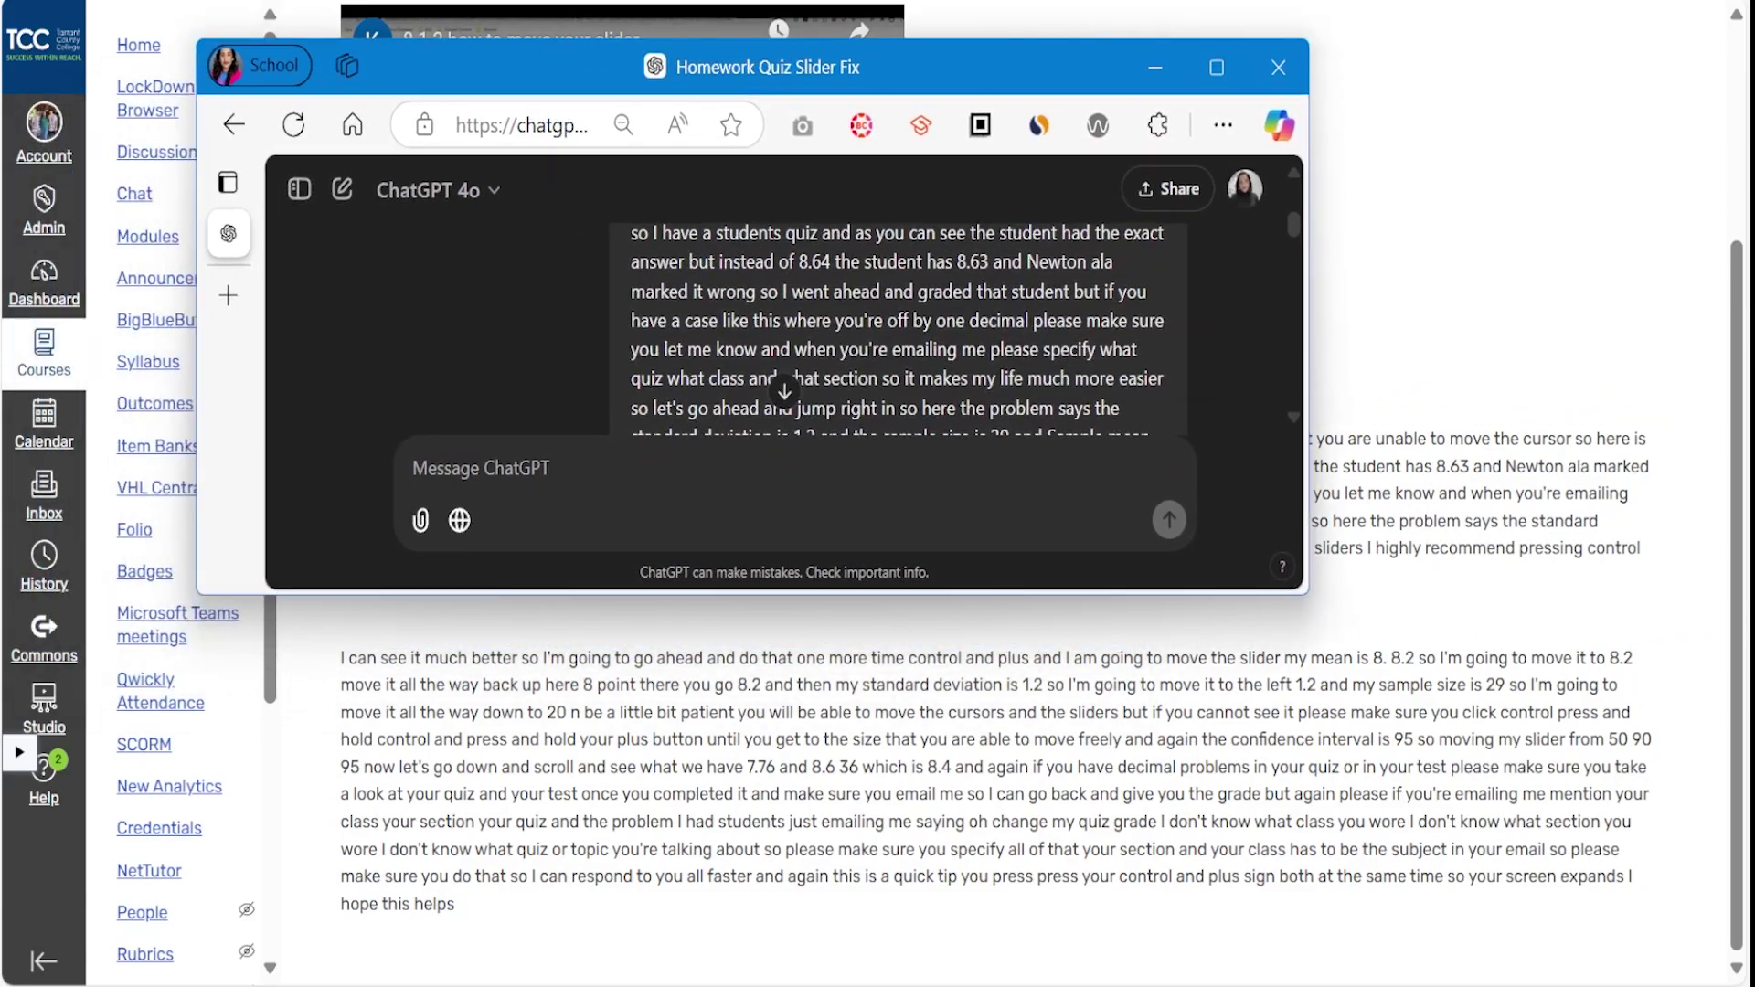
{"action": "left_click", "coordinate": [1215, 68]}
{"action": "scroll", "coordinate": [983, 448], "scroll_direction": "up", "scroll_amount": 3}
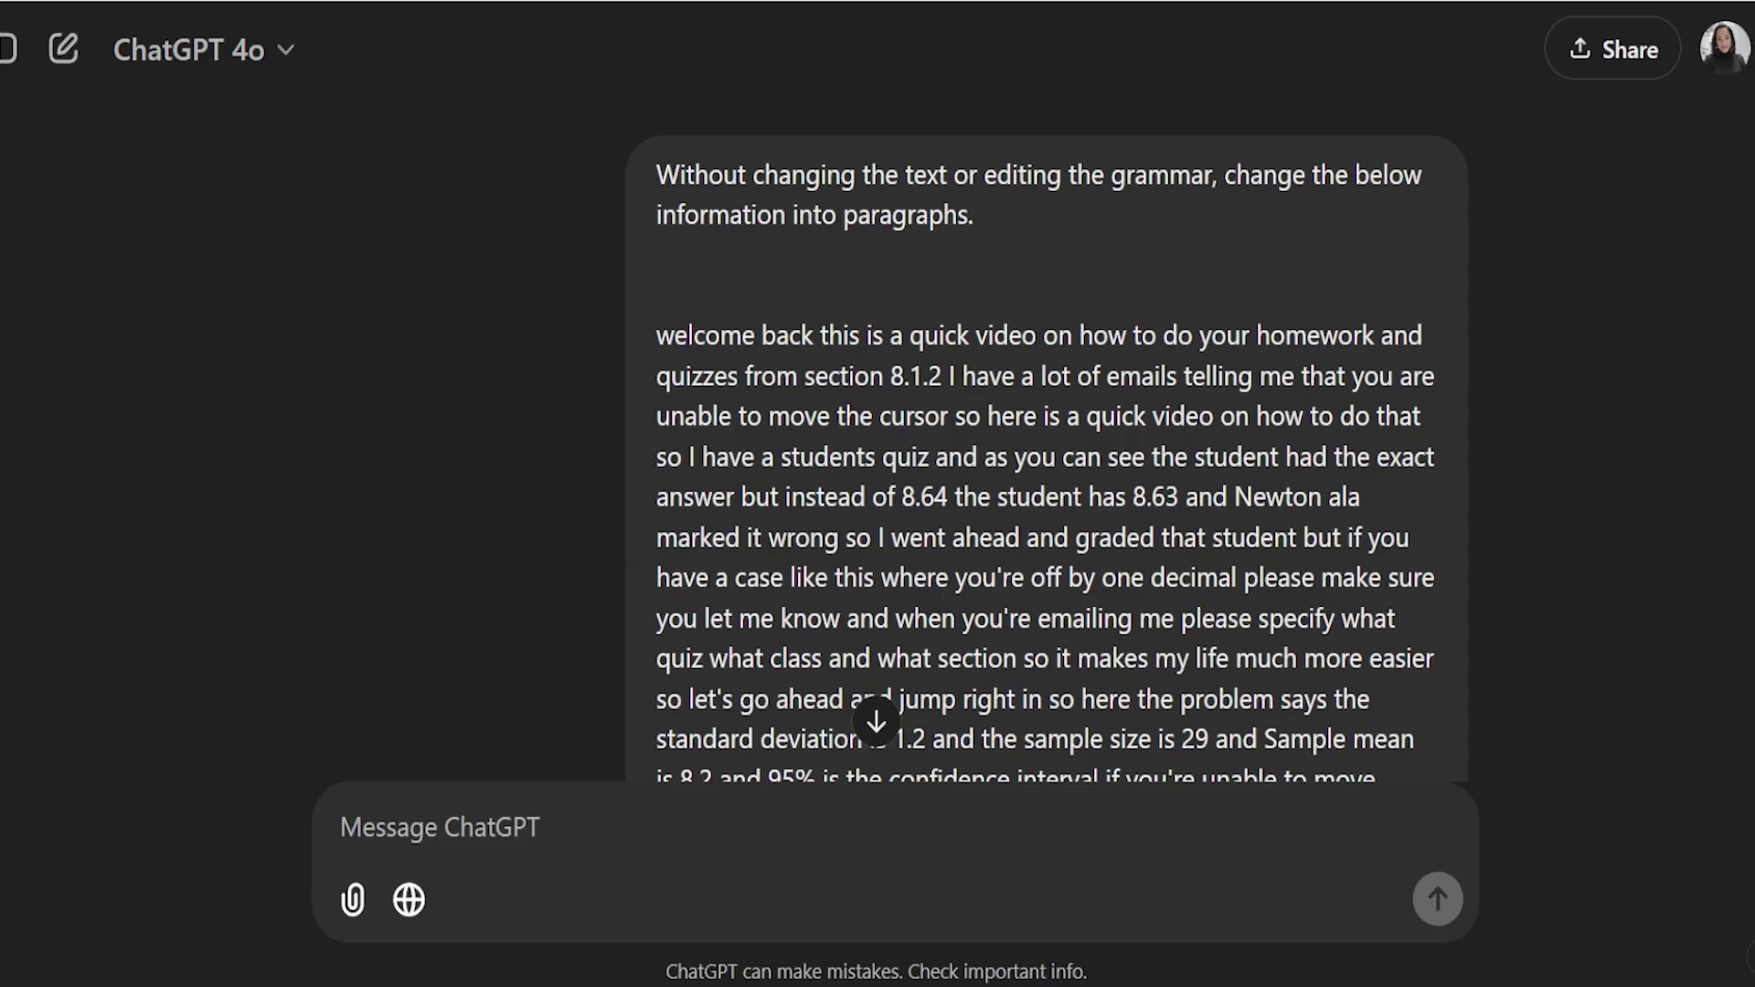
{"action": "scroll", "coordinate": [1045, 437], "scroll_direction": "down", "scroll_amount": 15}
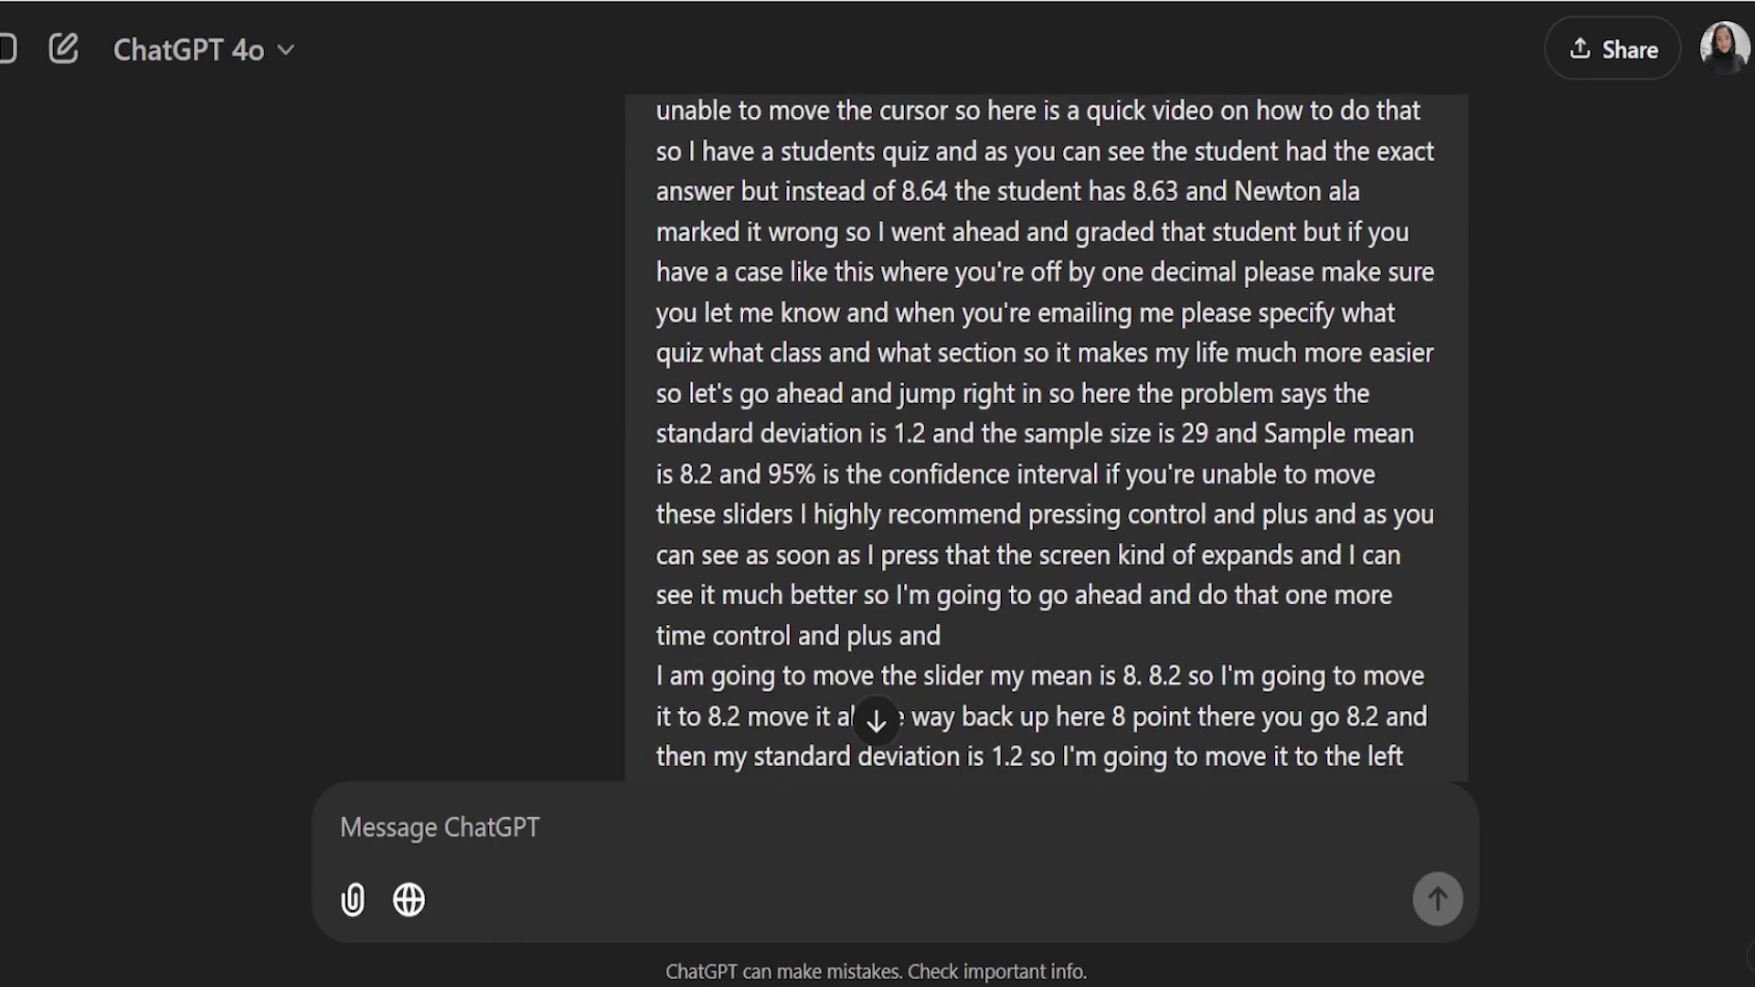
{"action": "scroll", "coordinate": [1045, 437], "scroll_direction": "down", "scroll_amount": 2}
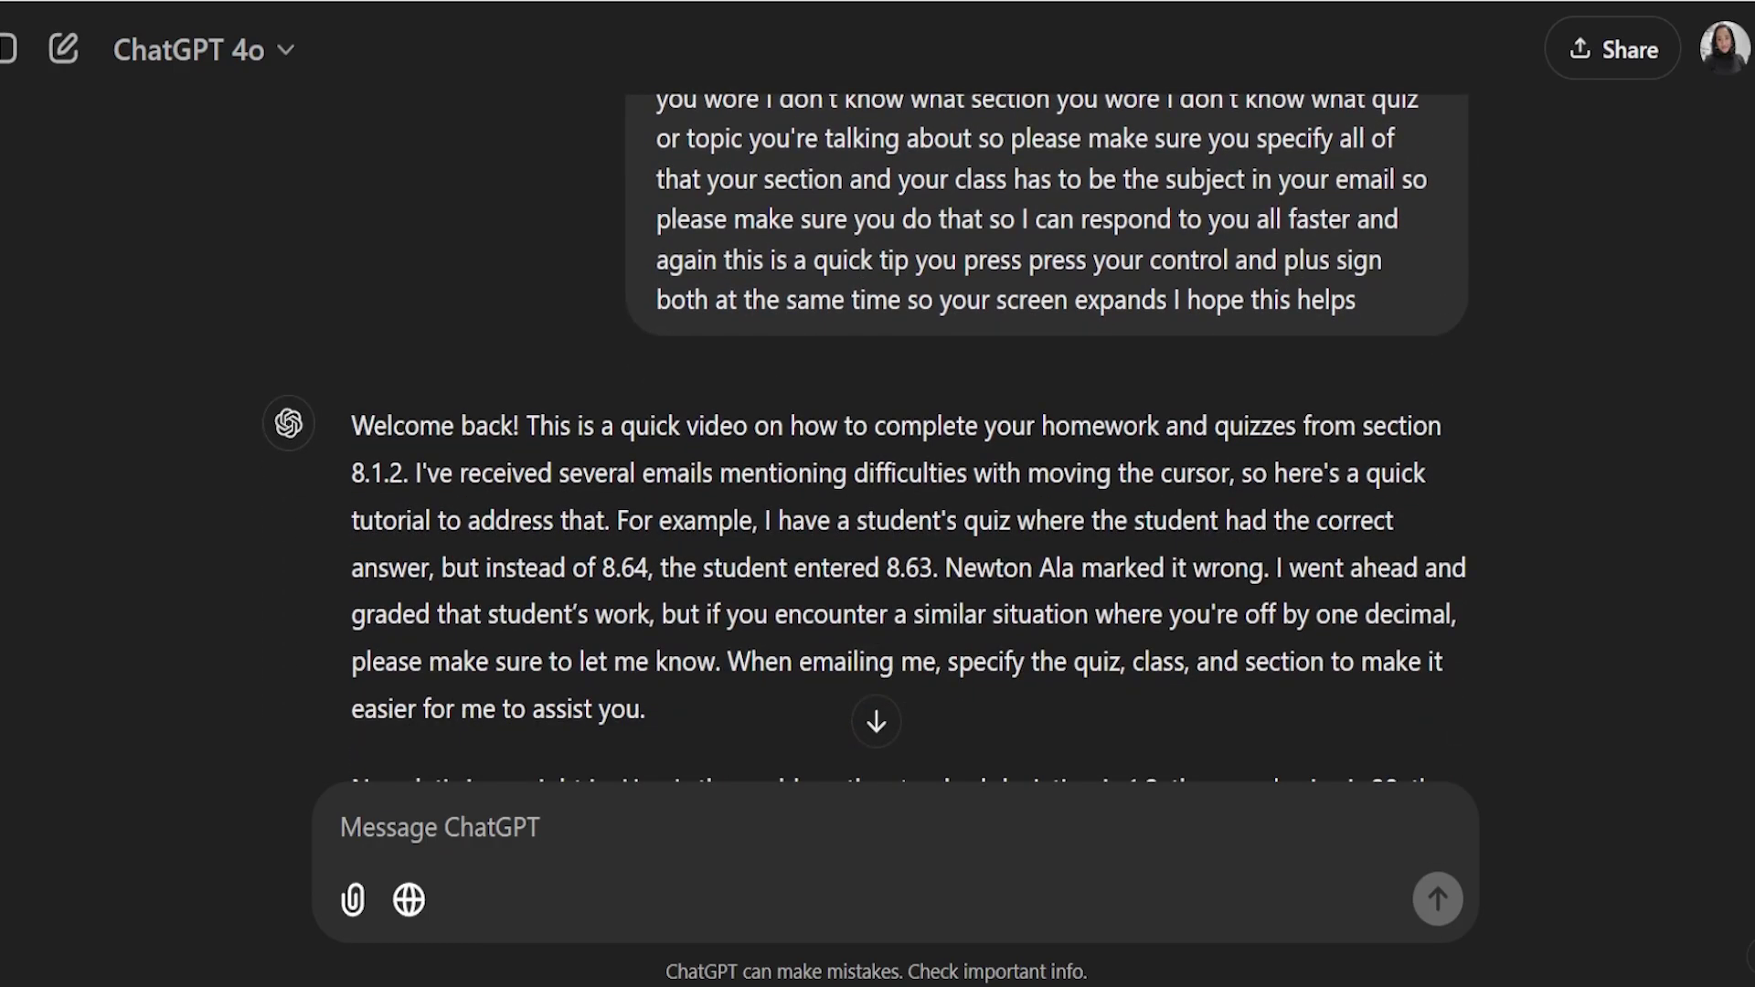
{"action": "scroll", "coordinate": [1045, 437], "scroll_direction": "down", "scroll_amount": 5}
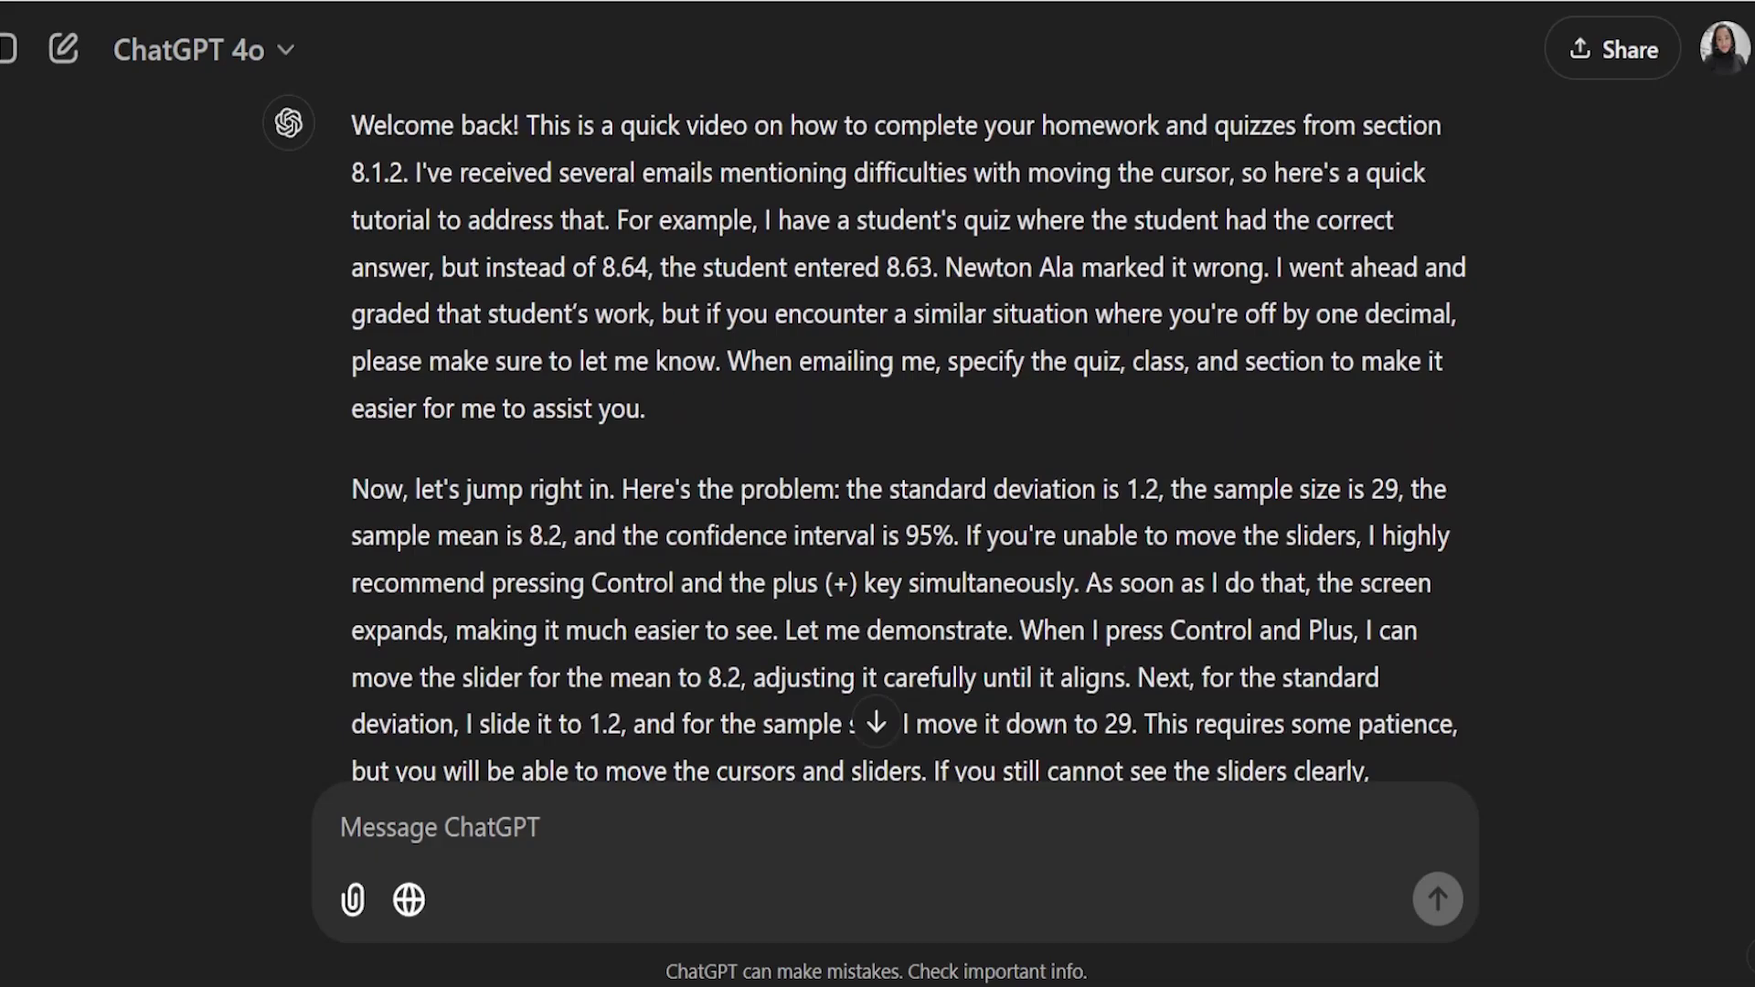
{"action": "scroll", "coordinate": [871, 439], "scroll_direction": "down", "scroll_amount": 11}
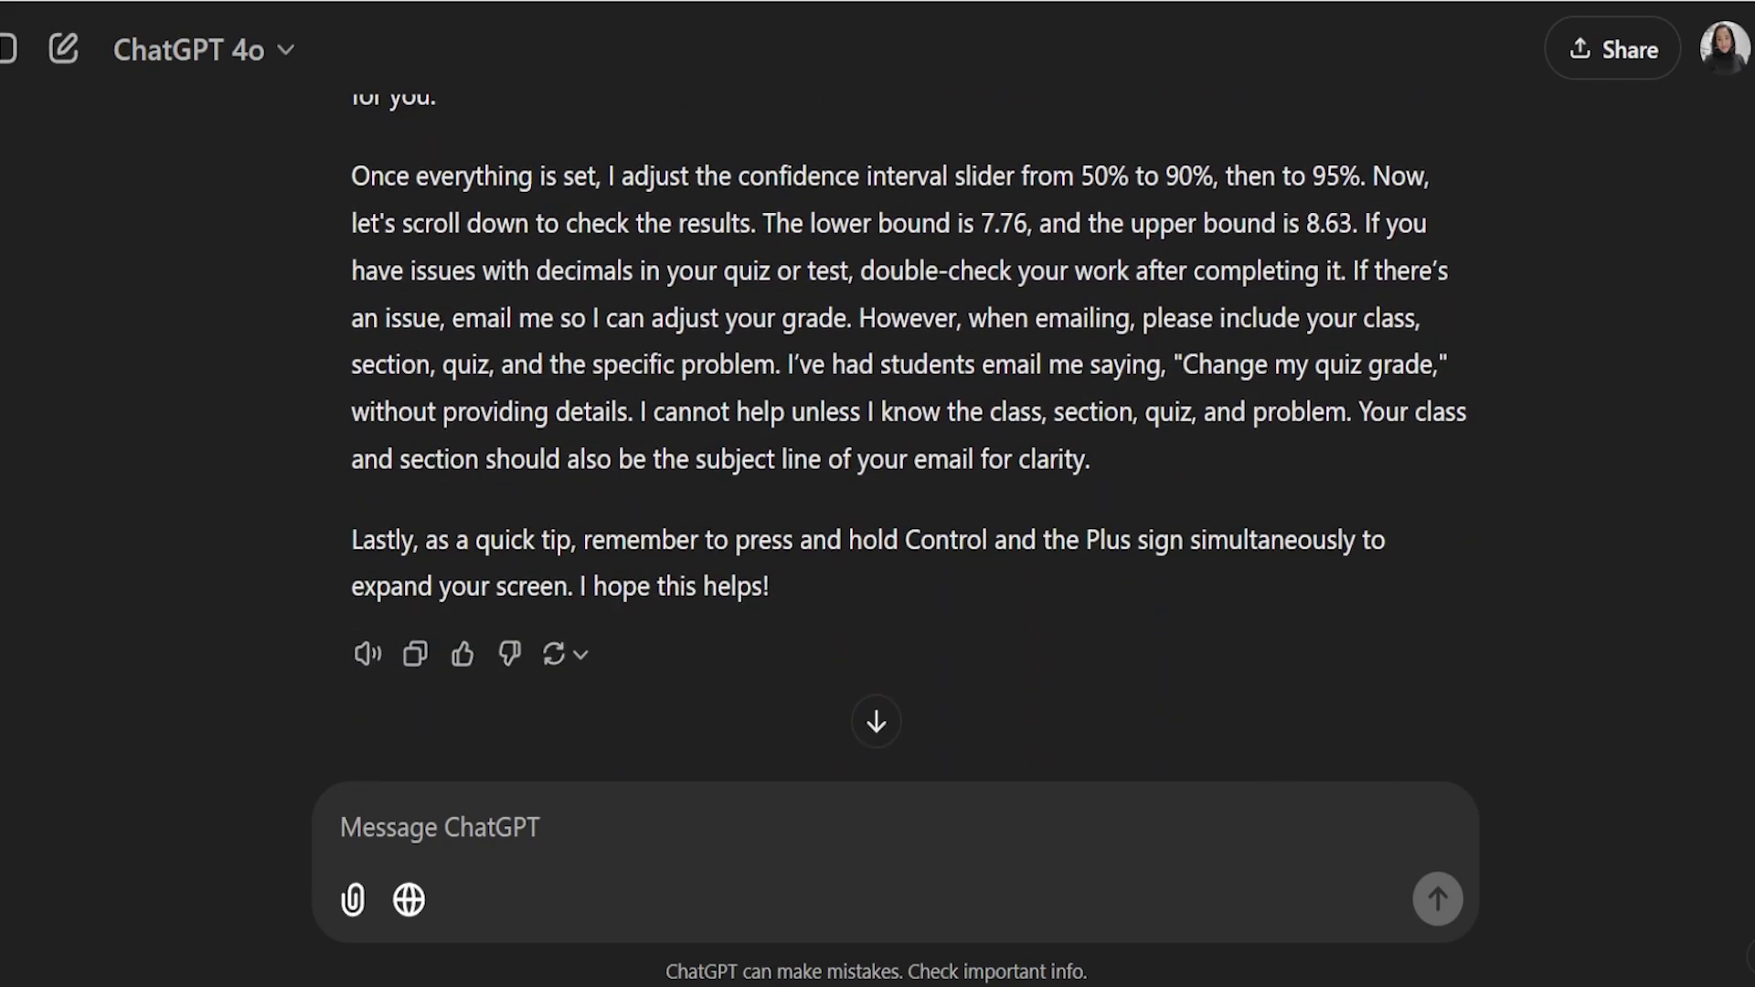
{"action": "left_click_drag", "start_coordinate": [770, 586], "coordinate": [351, 426]}
{"action": "scroll", "coordinate": [396, 498], "scroll_direction": "up", "scroll_amount": 15}
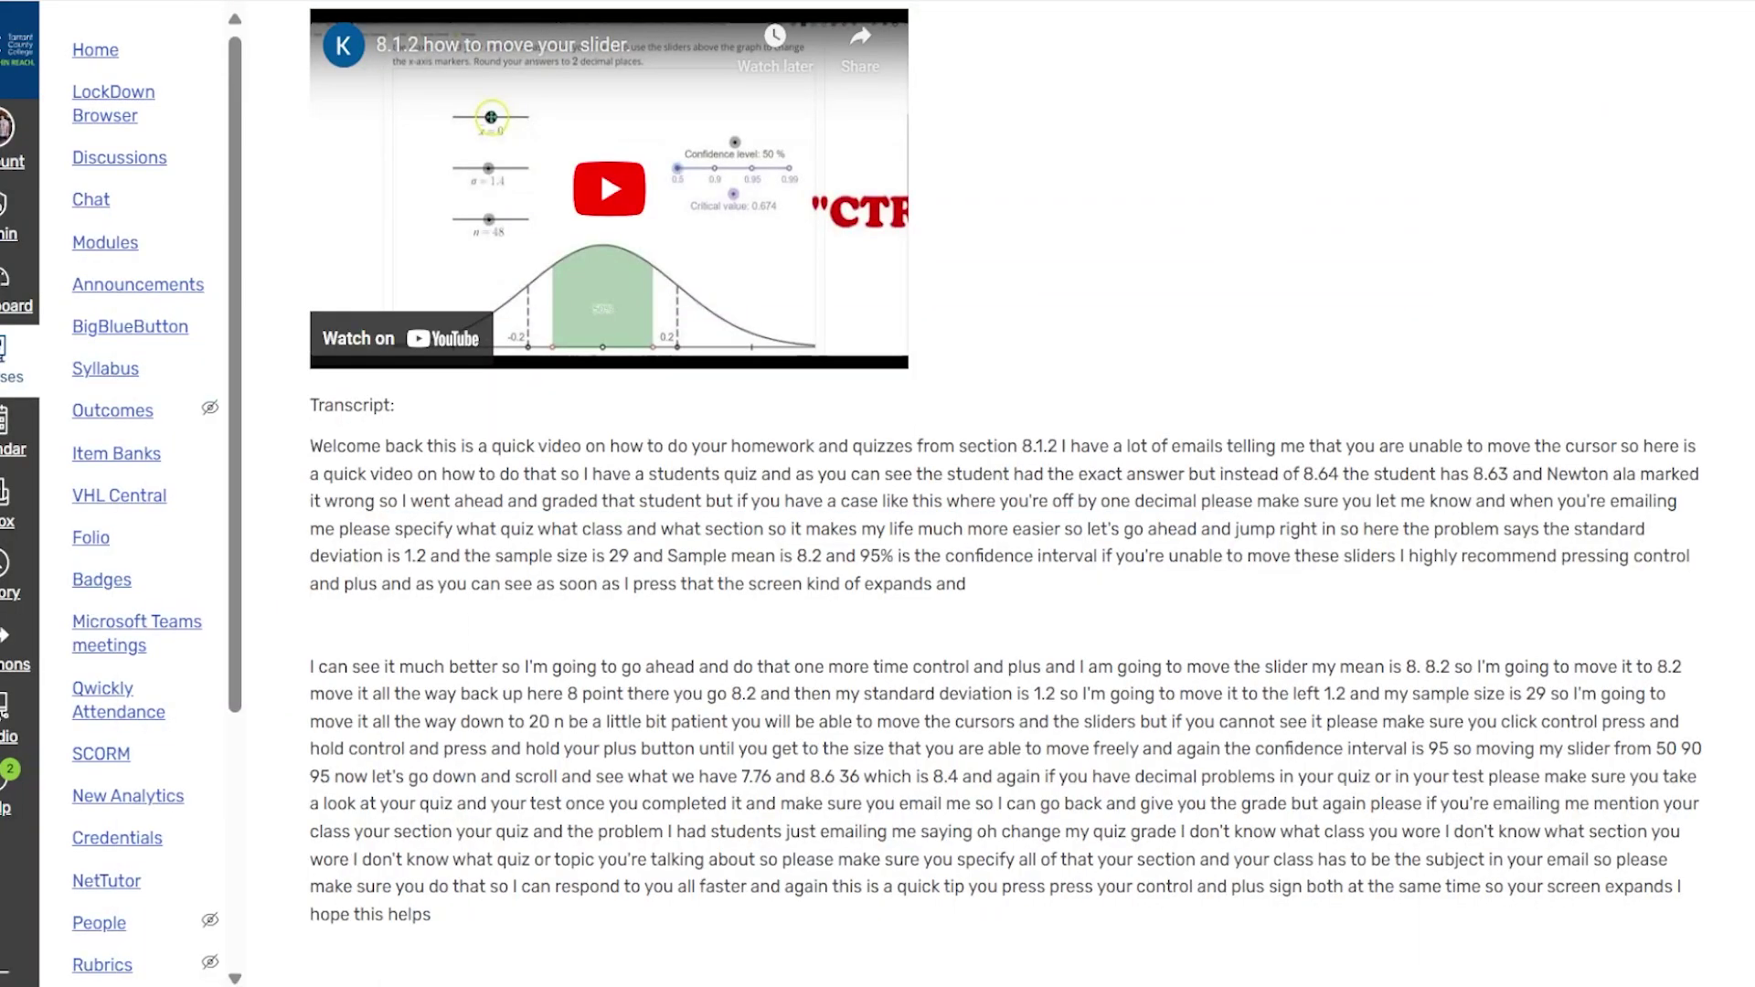
Reopen the Canvas page for editing and replace all text below "Transcript:" with the copied ChatGPT version
{"action": "scroll", "coordinate": [1005, 494], "scroll_direction": "up", "scroll_amount": 3}
{"action": "left_click", "coordinate": [1649, 146]}
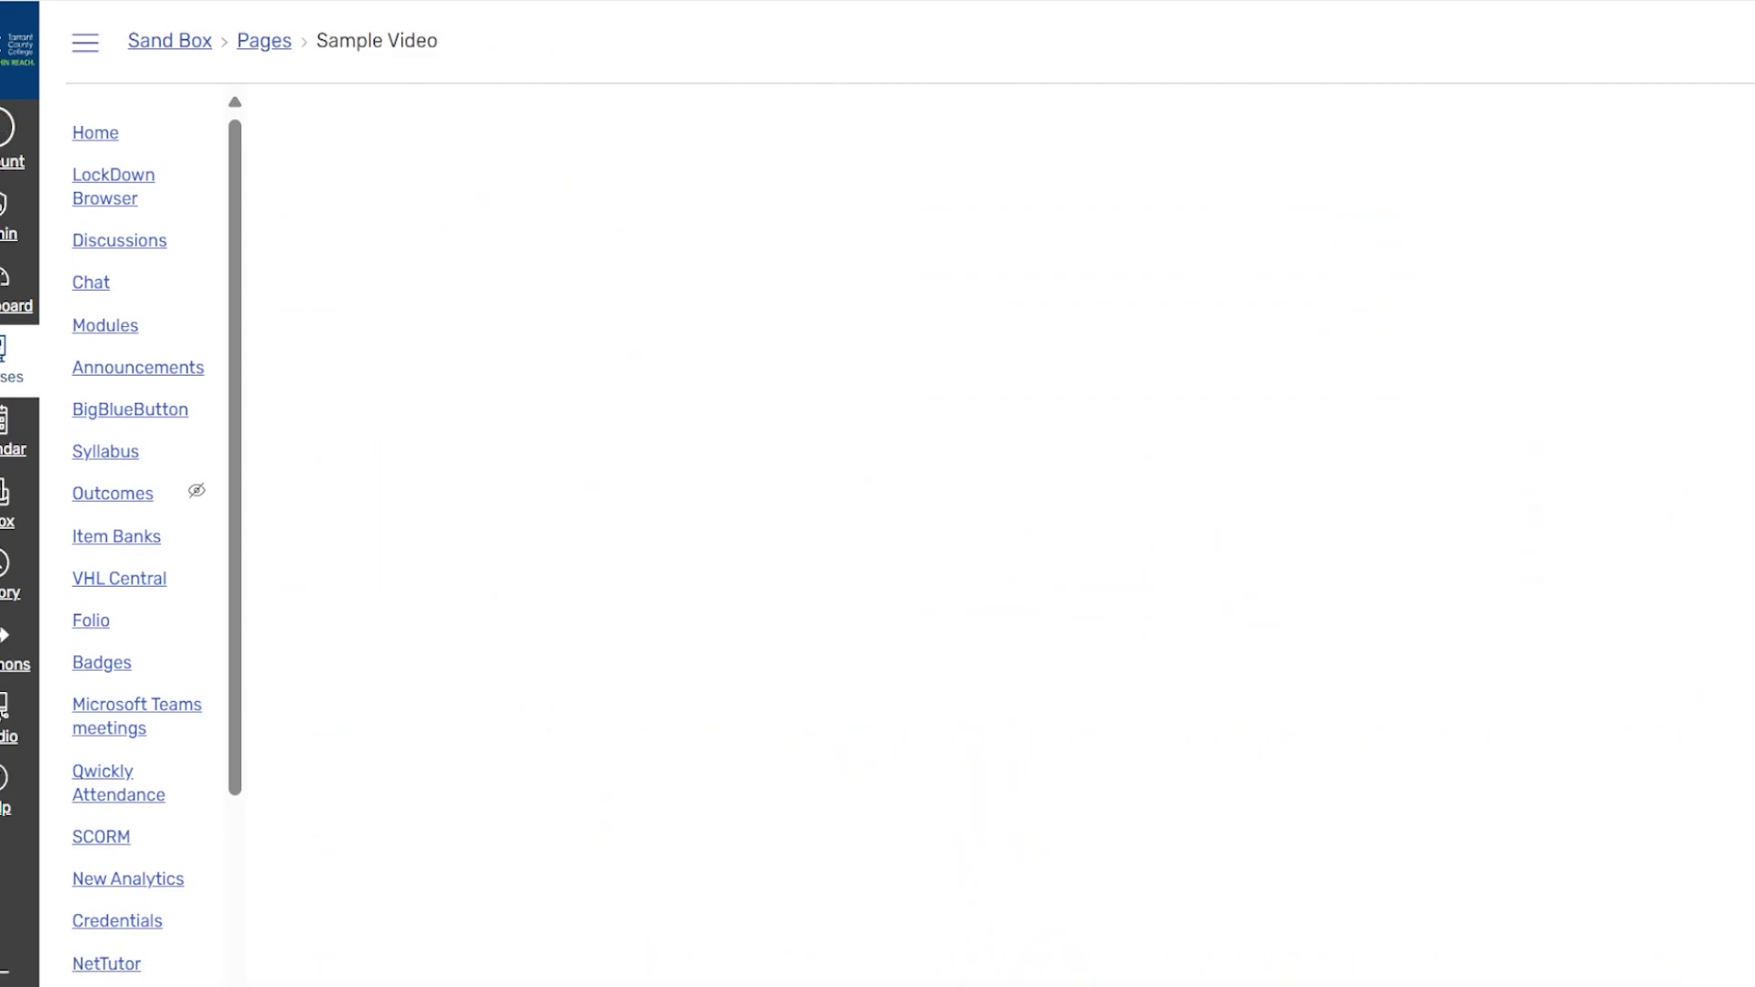
{"action": "scroll", "coordinate": [1013, 516], "scroll_direction": "down", "scroll_amount": 5}
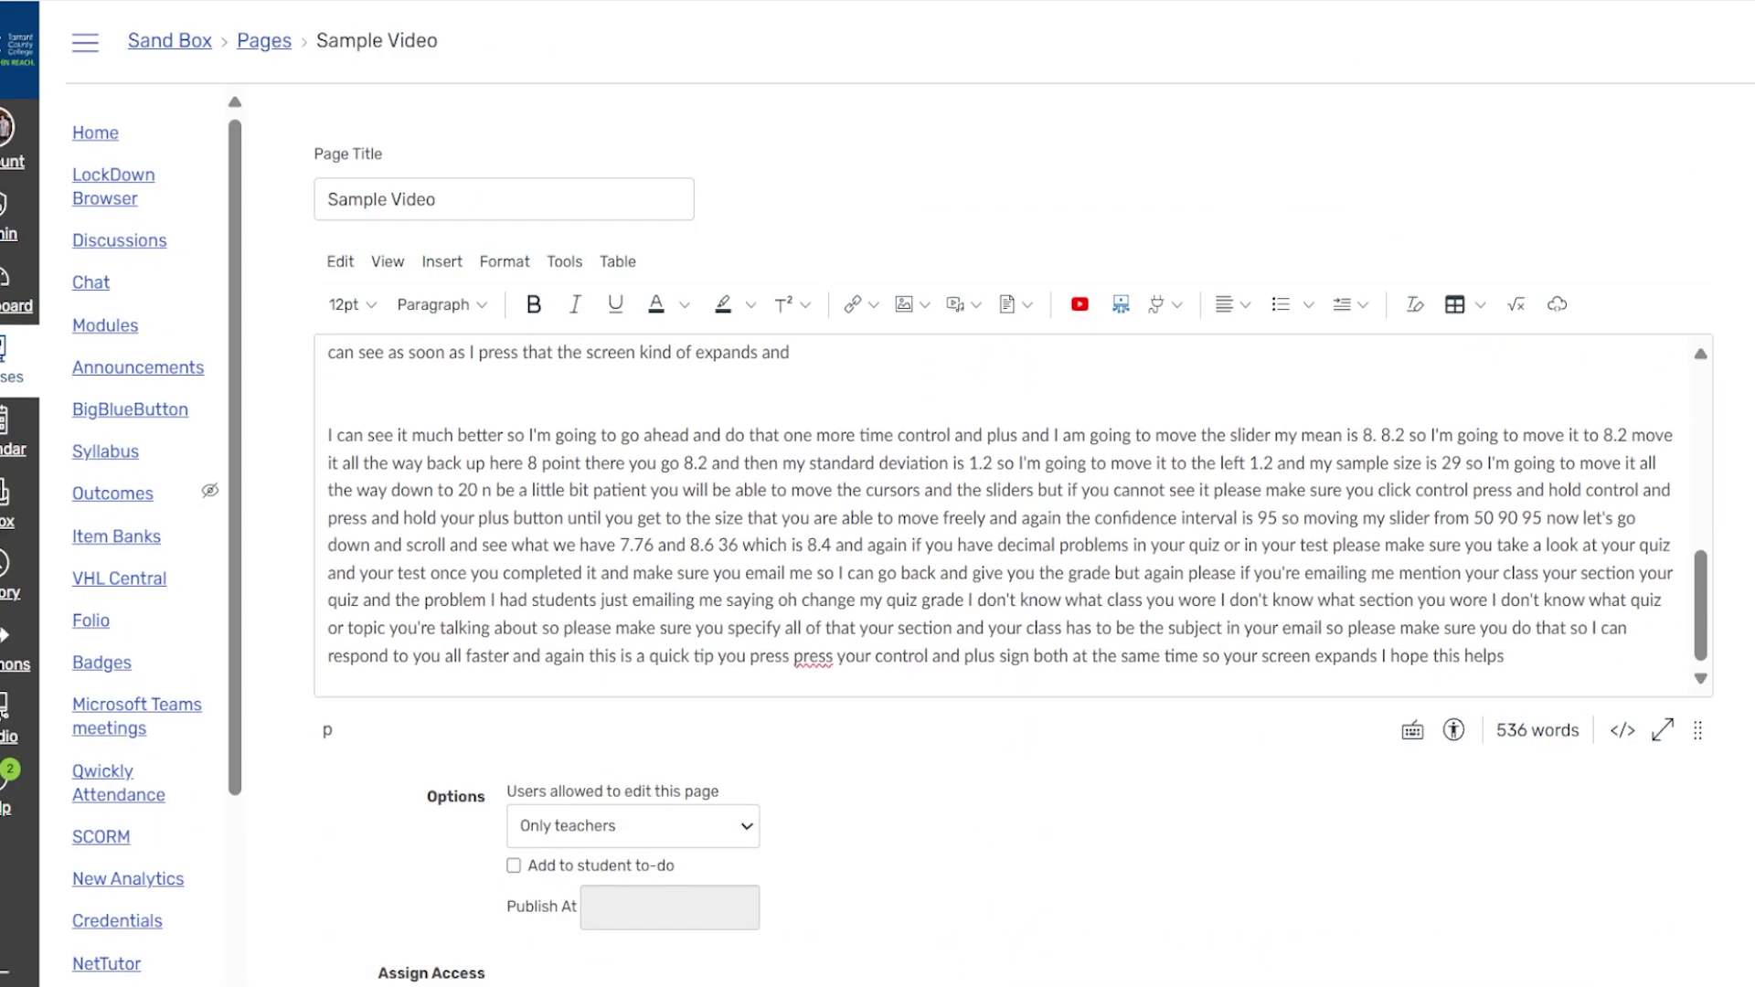
{"action": "scroll", "coordinate": [1013, 515], "scroll_direction": "down", "scroll_amount": 3}
{"action": "left_click_drag", "start_coordinate": [1510, 350], "coordinate": [328, 215]}
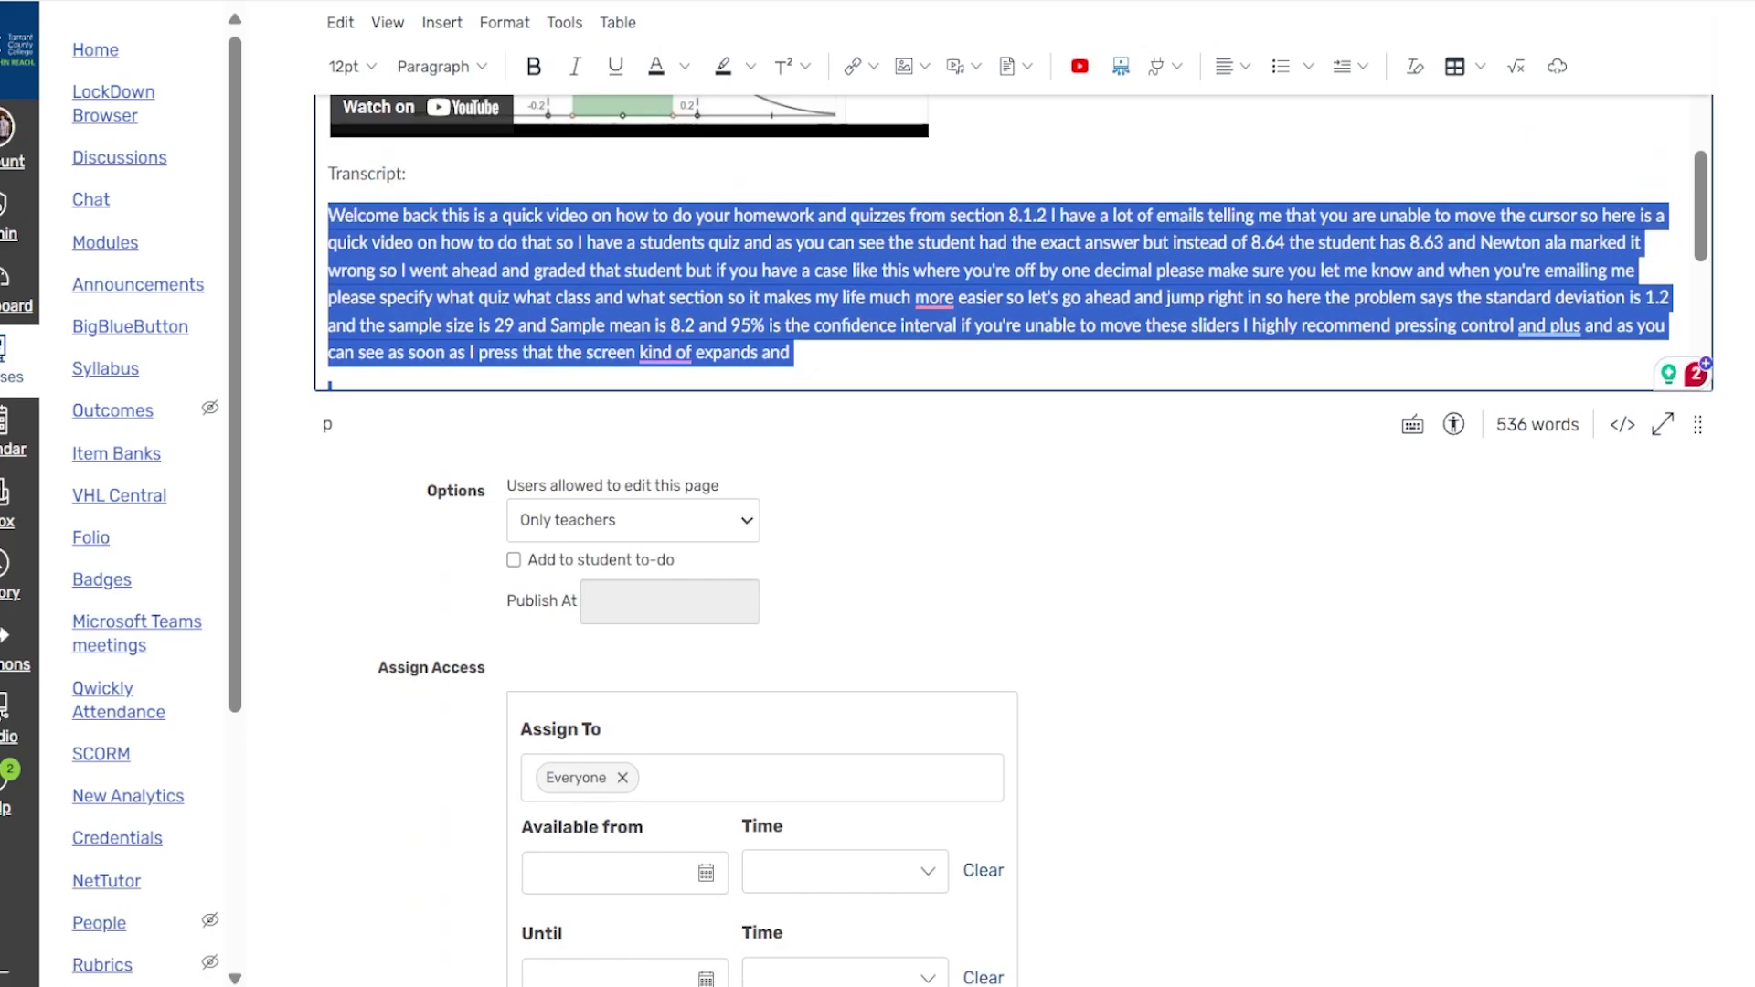
{"action": "key", "text": "BackSpace"}
{"action": "key", "text": "ctrl+v"}
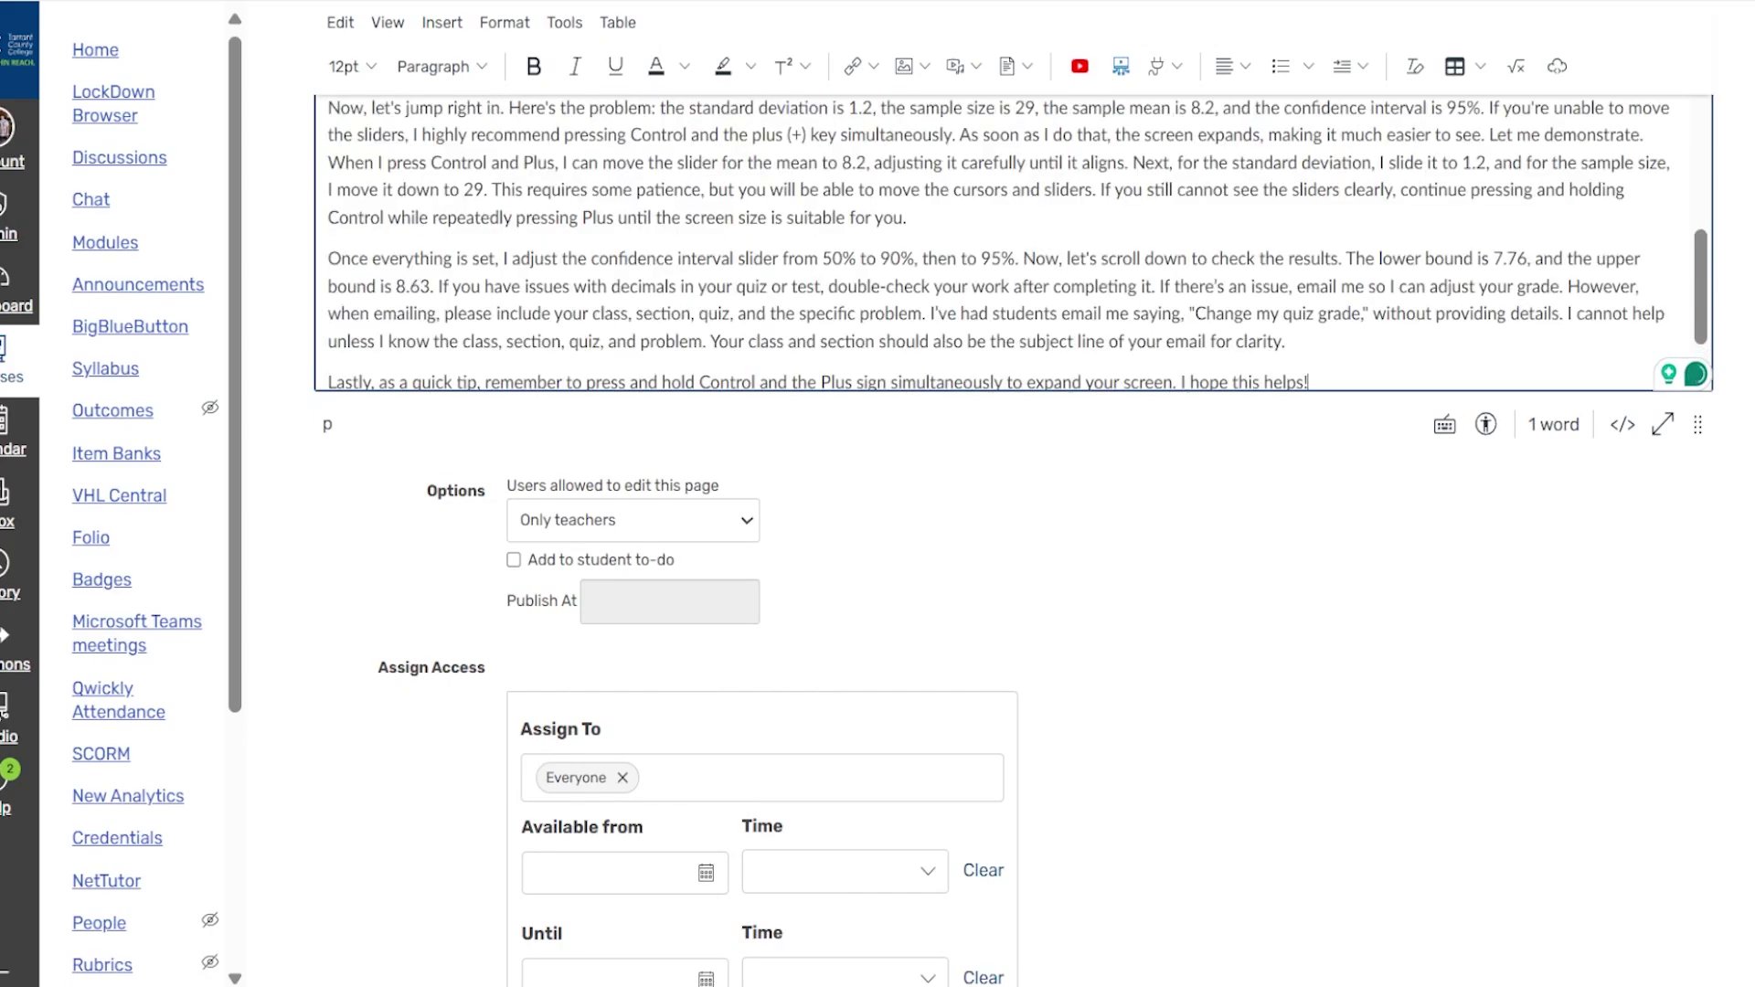
Save the Sample Video page and look over the published transcript below the video
{"action": "scroll", "coordinate": [1006, 366], "scroll_direction": "down", "scroll_amount": 5}
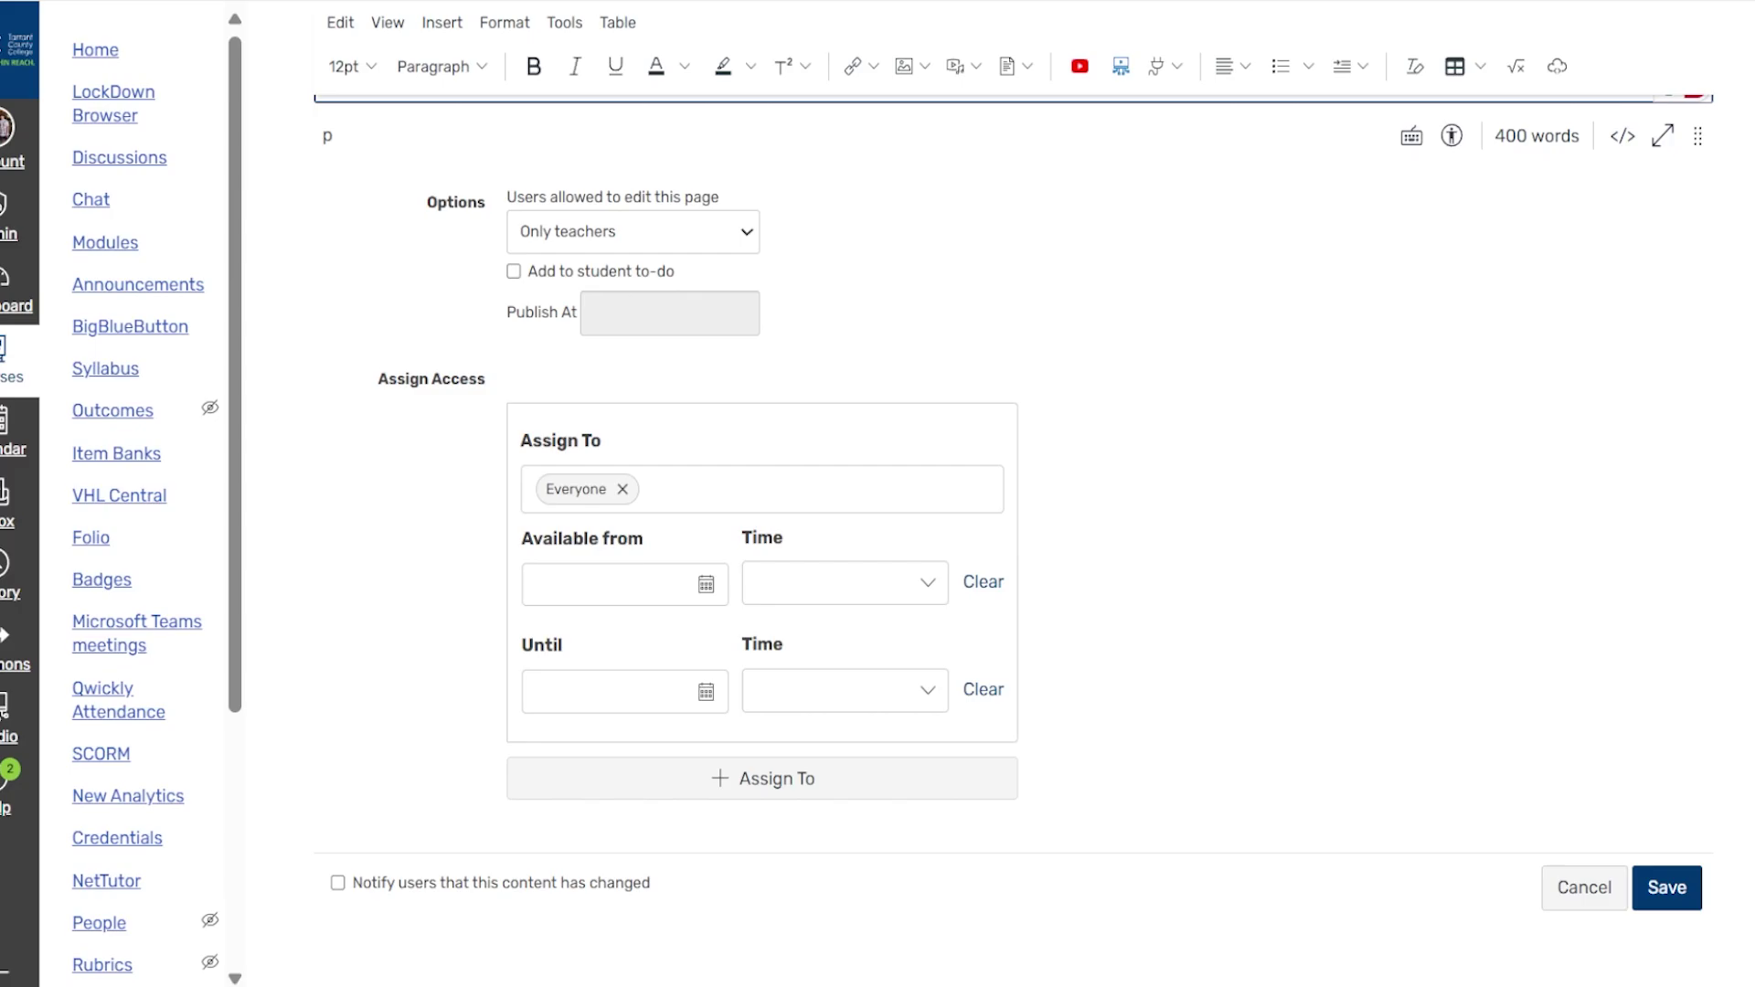
{"action": "left_click", "coordinate": [1666, 887]}
{"action": "scroll", "coordinate": [1006, 494], "scroll_direction": "down", "scroll_amount": 2}
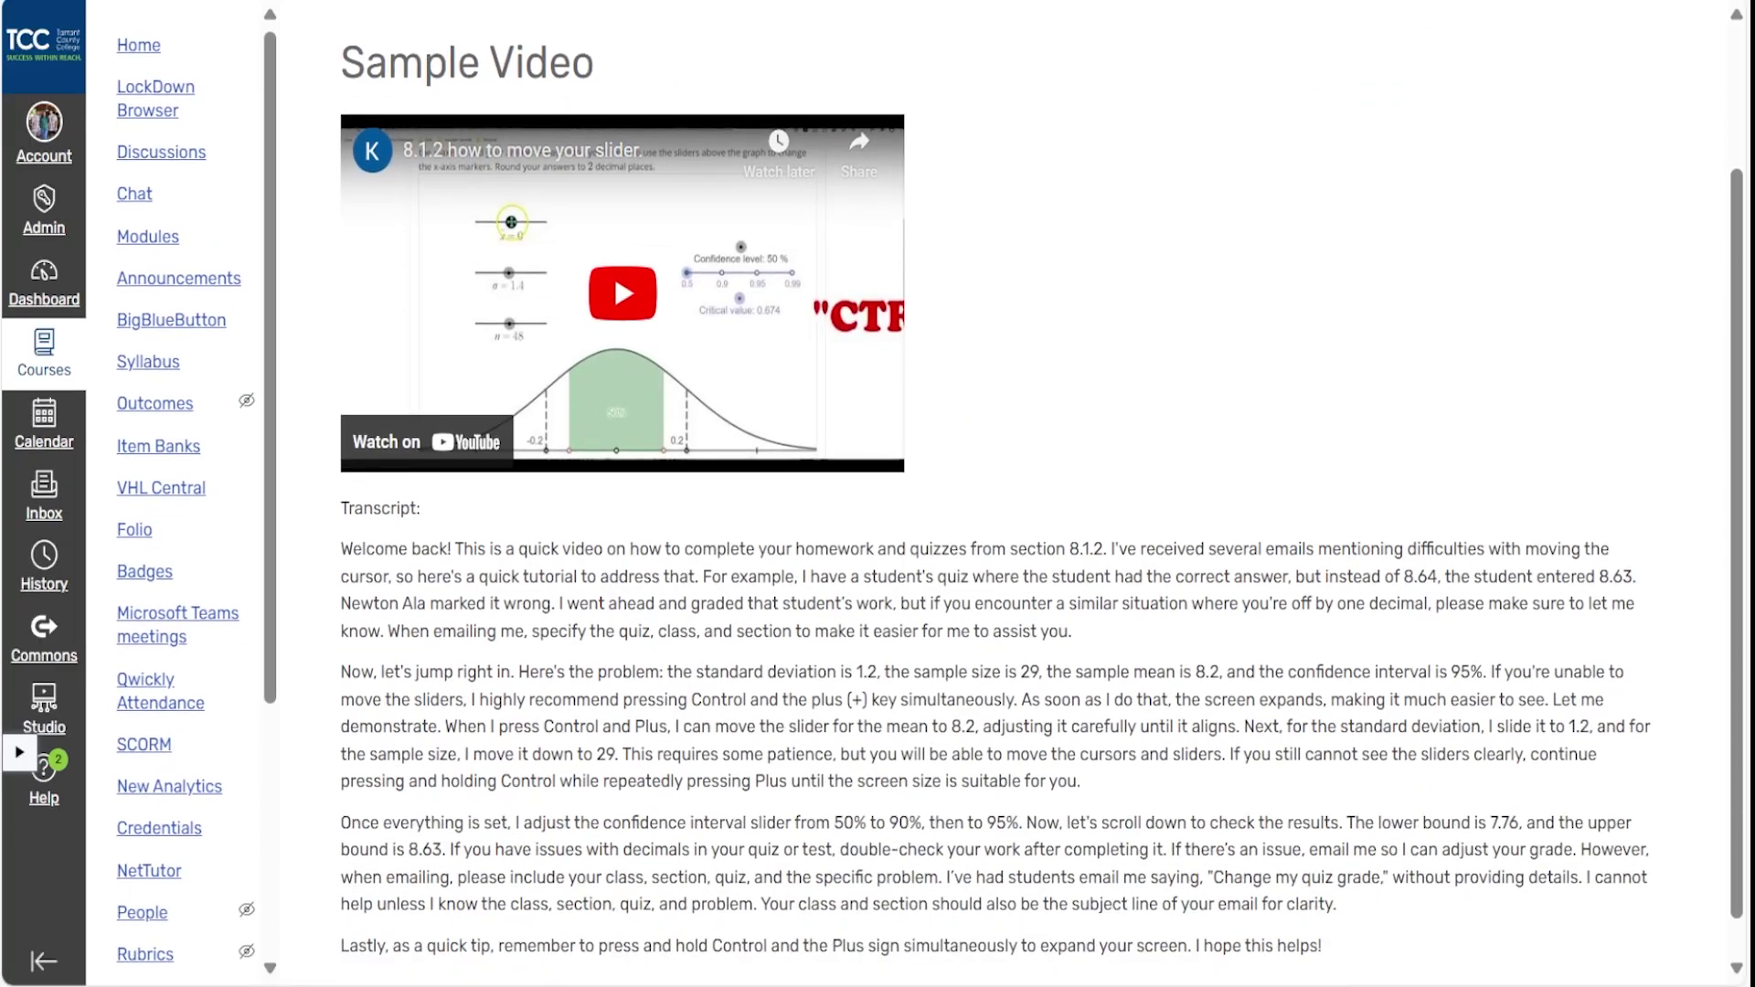
{"action": "scroll", "coordinate": [1005, 494], "scroll_direction": "down", "scroll_amount": 1}
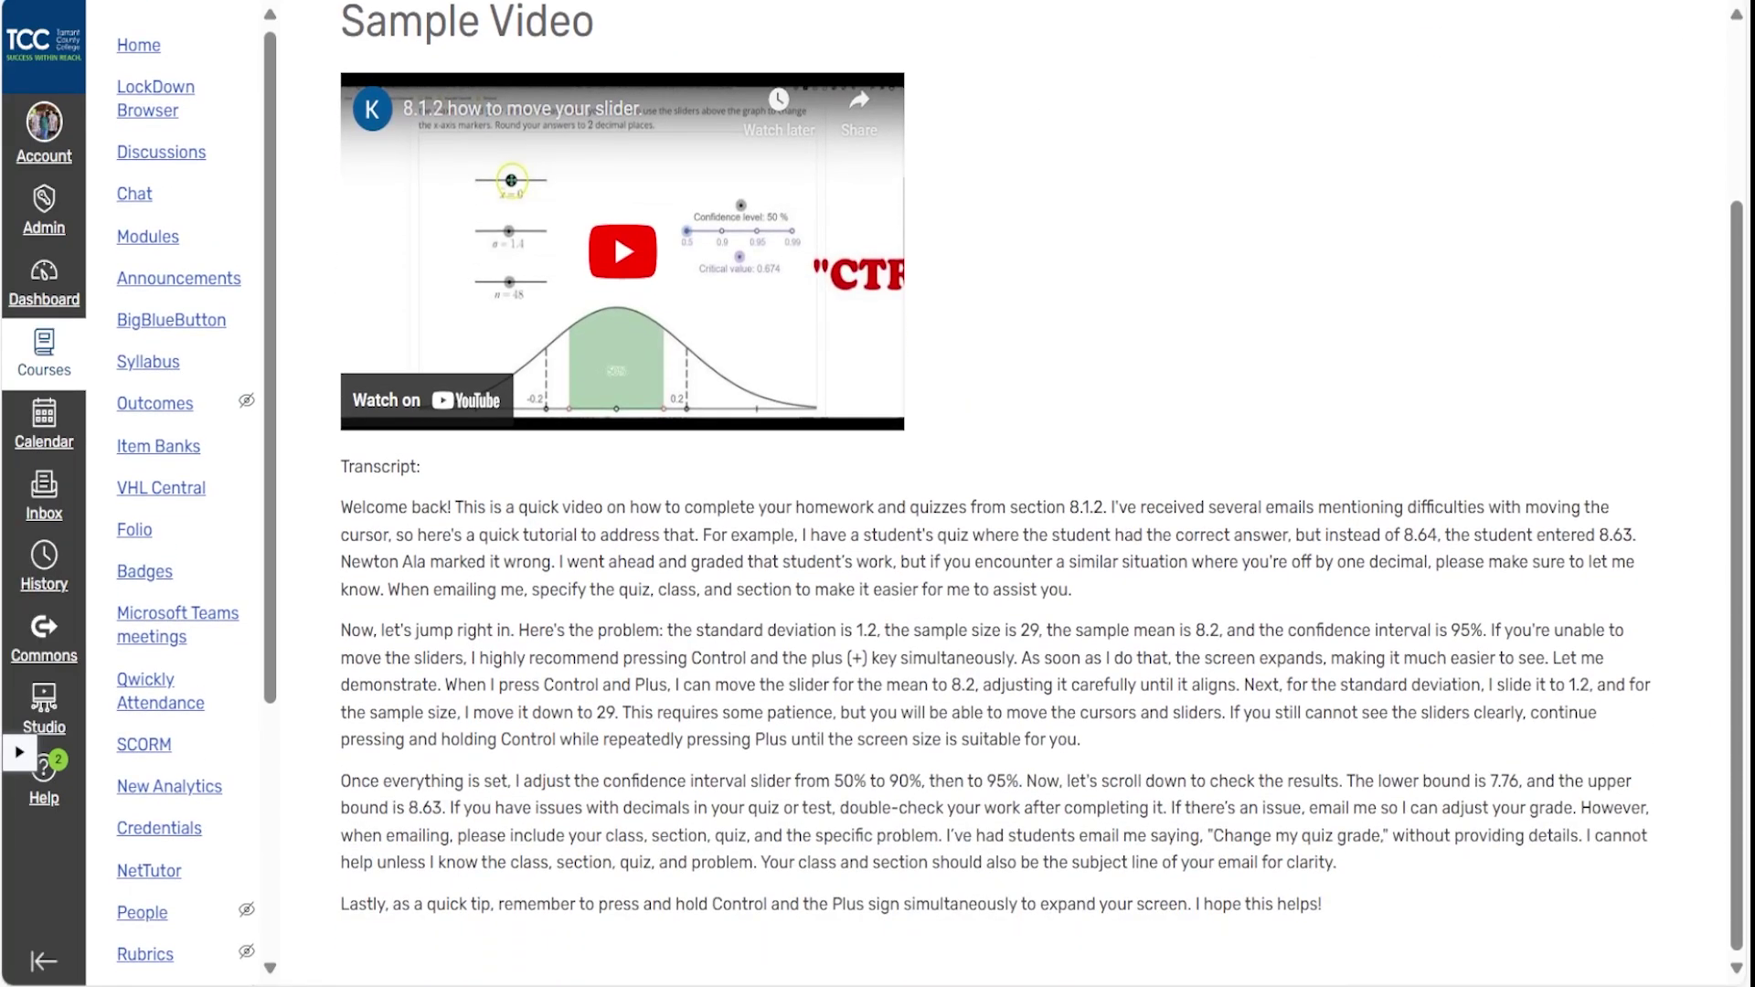